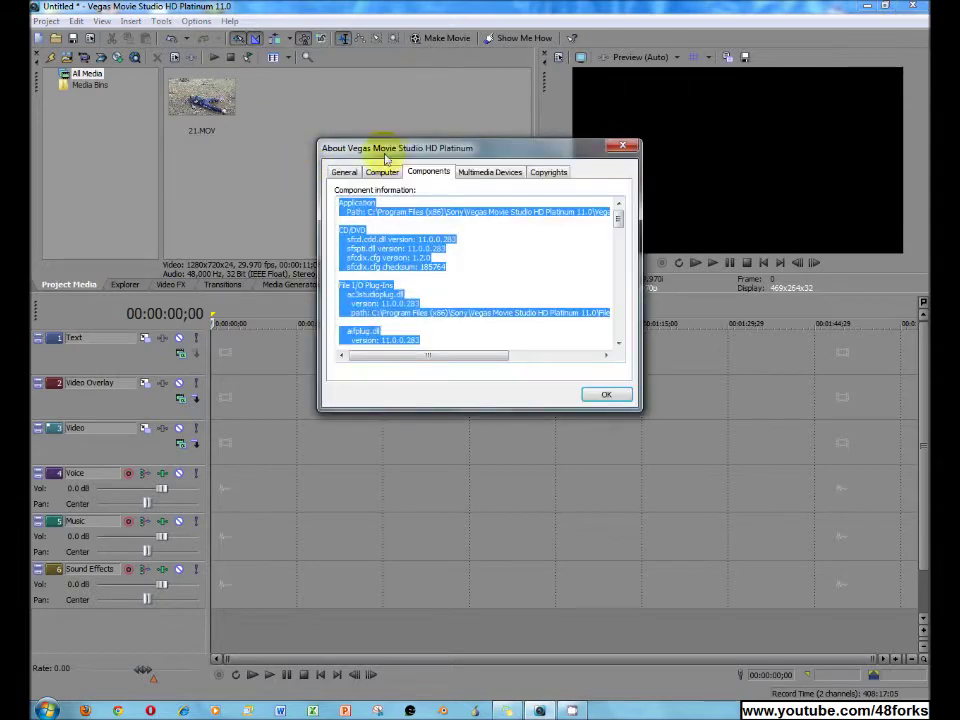
Step: Review the component, copyright, multimedia device and general version information in the About dialog, and close it
click(583, 272)
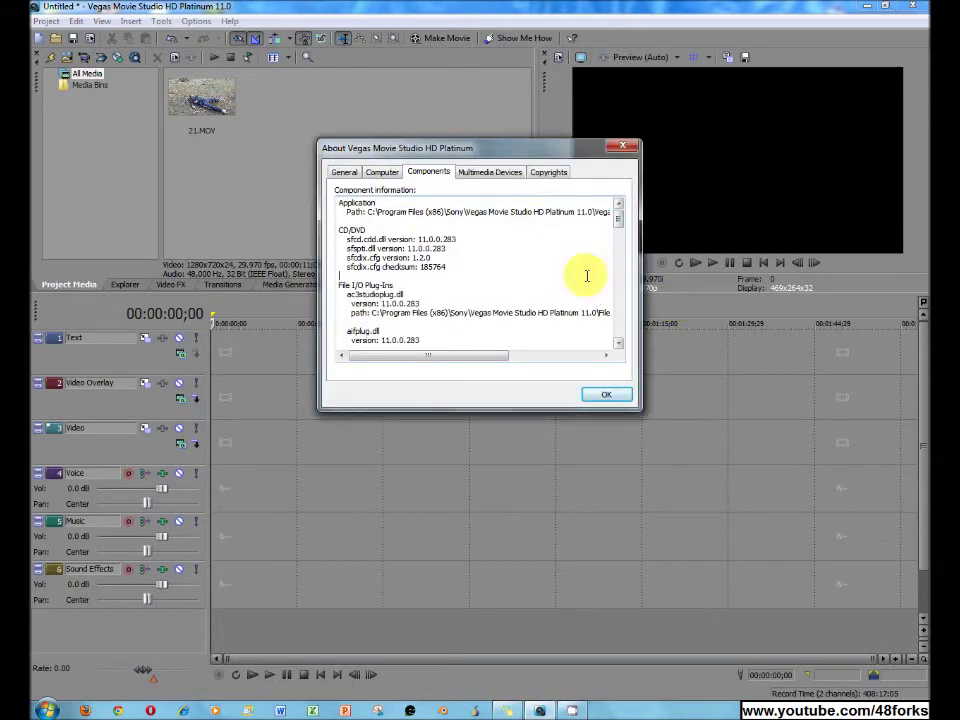
click(531, 175)
click(502, 205)
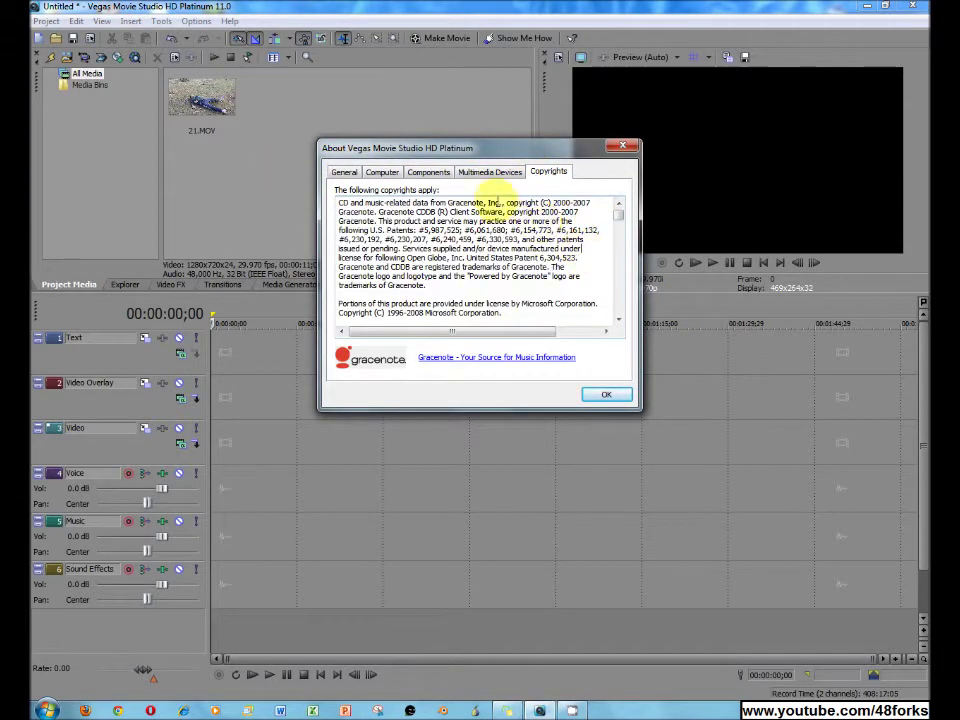
click(488, 176)
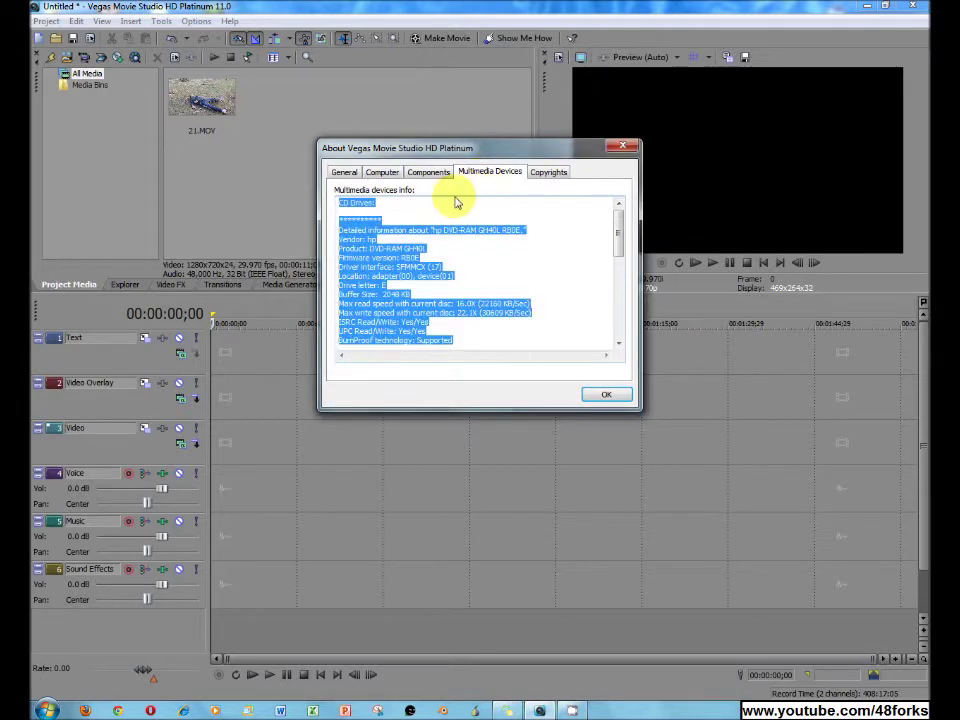
click(355, 172)
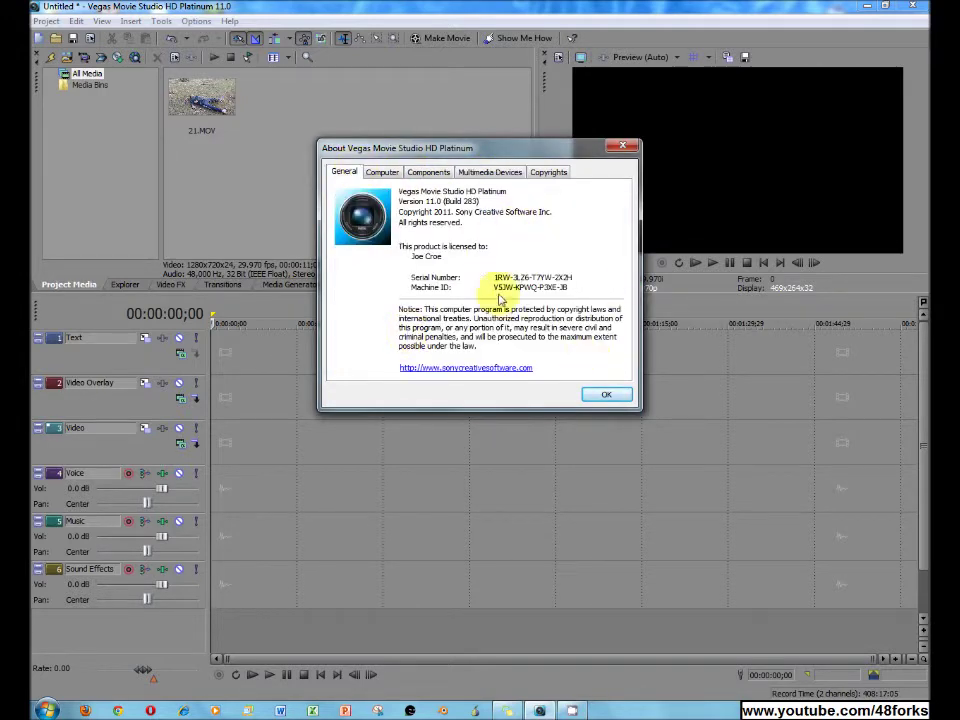
click(606, 394)
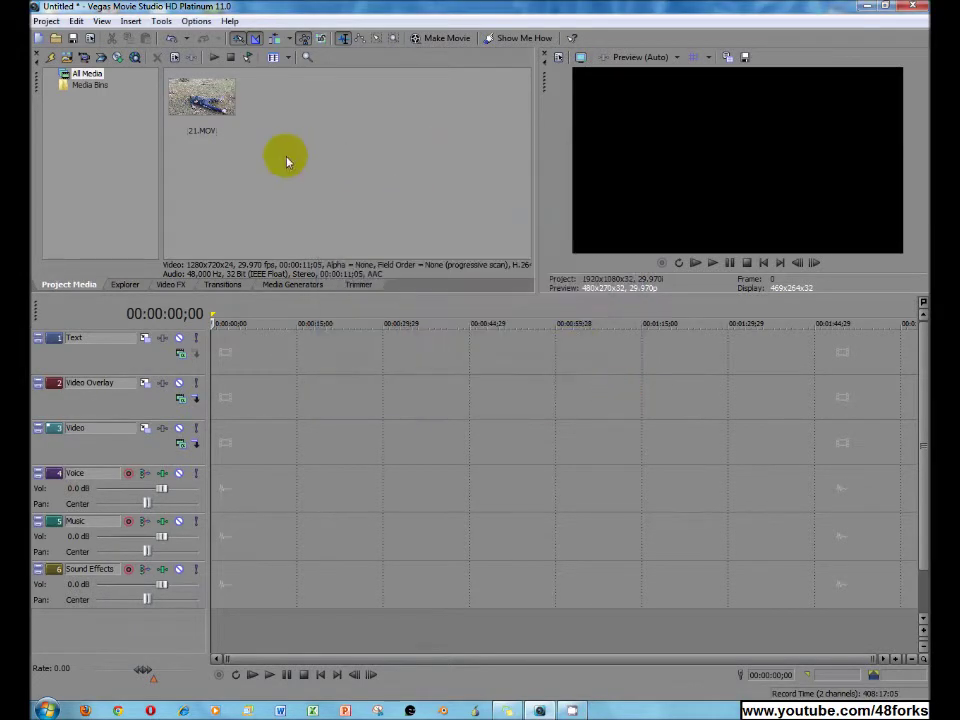
click(295, 285)
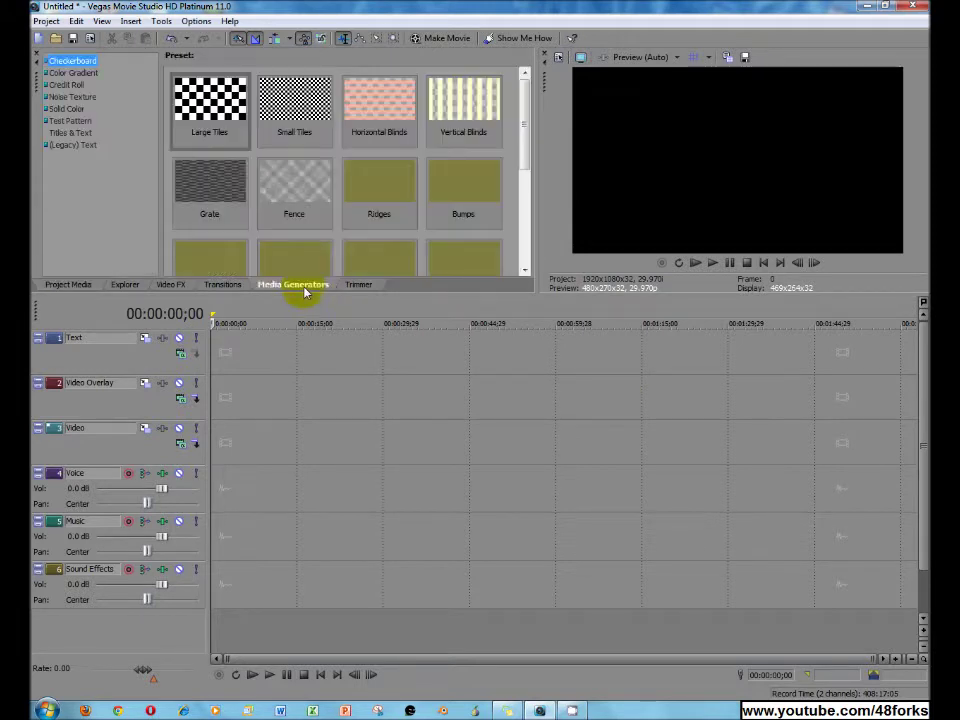
click(70, 285)
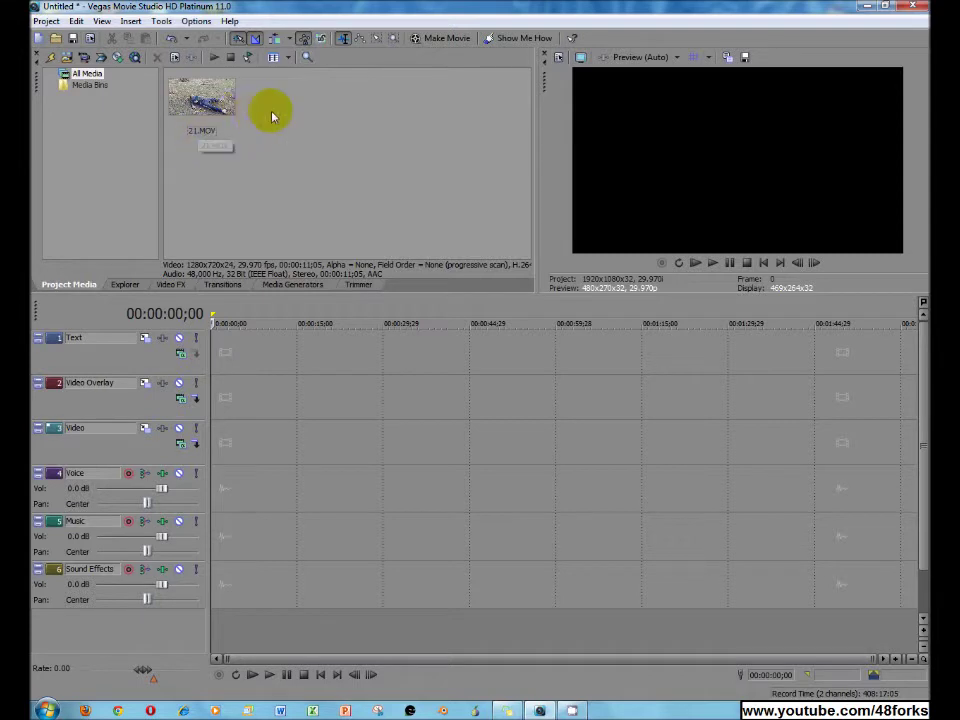
right_click(311, 137)
click(263, 152)
click(230, 21)
click(219, 22)
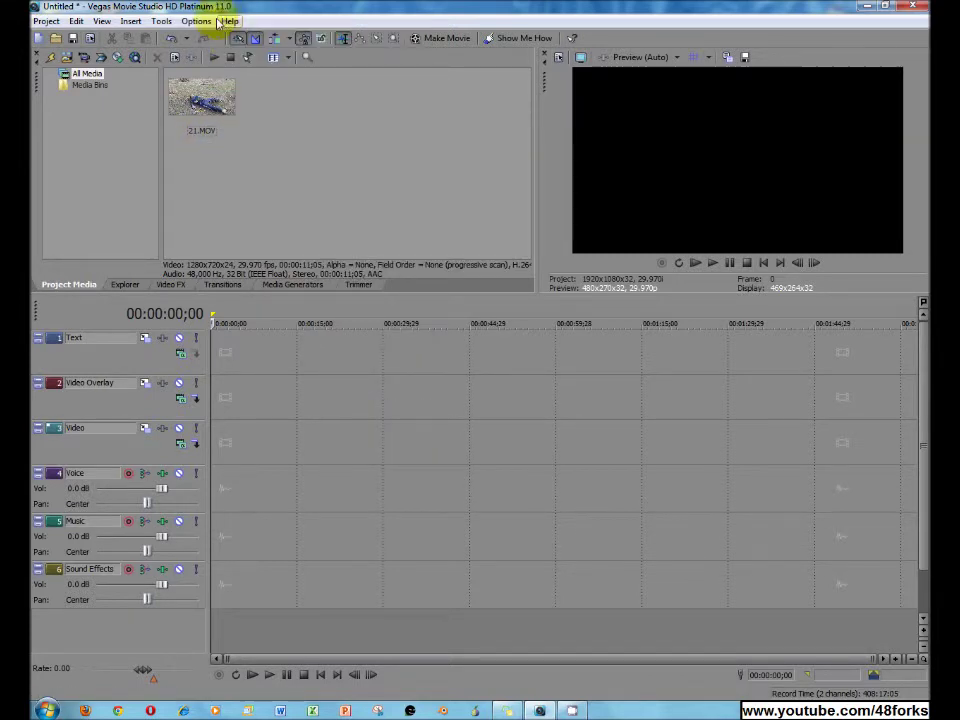
click(196, 21)
click(161, 21)
click(131, 21)
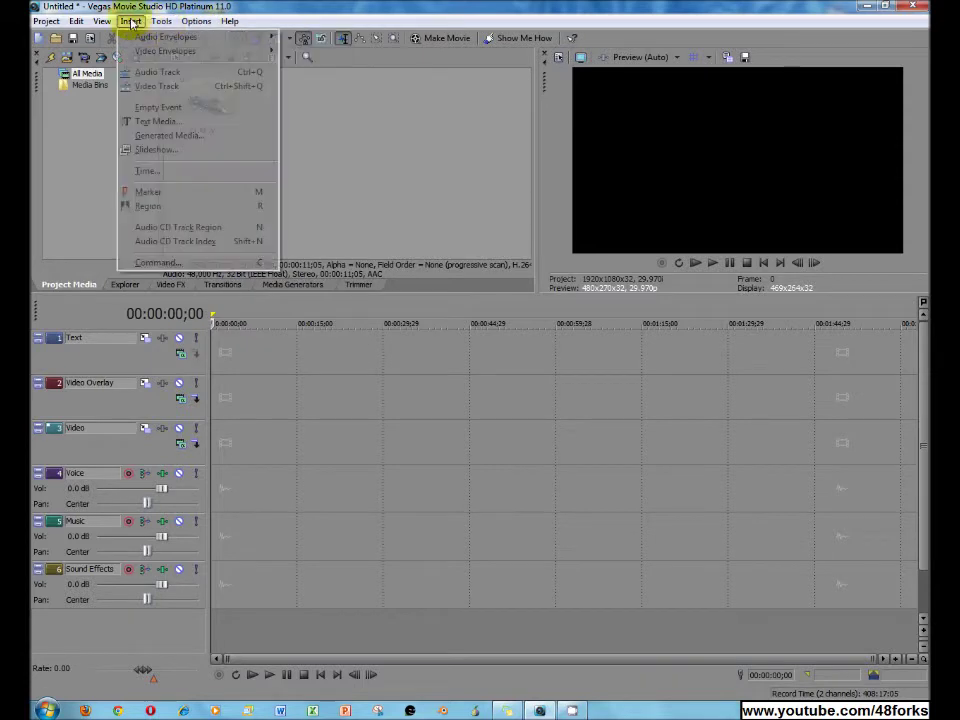
click(131, 21)
click(100, 21)
click(100, 21)
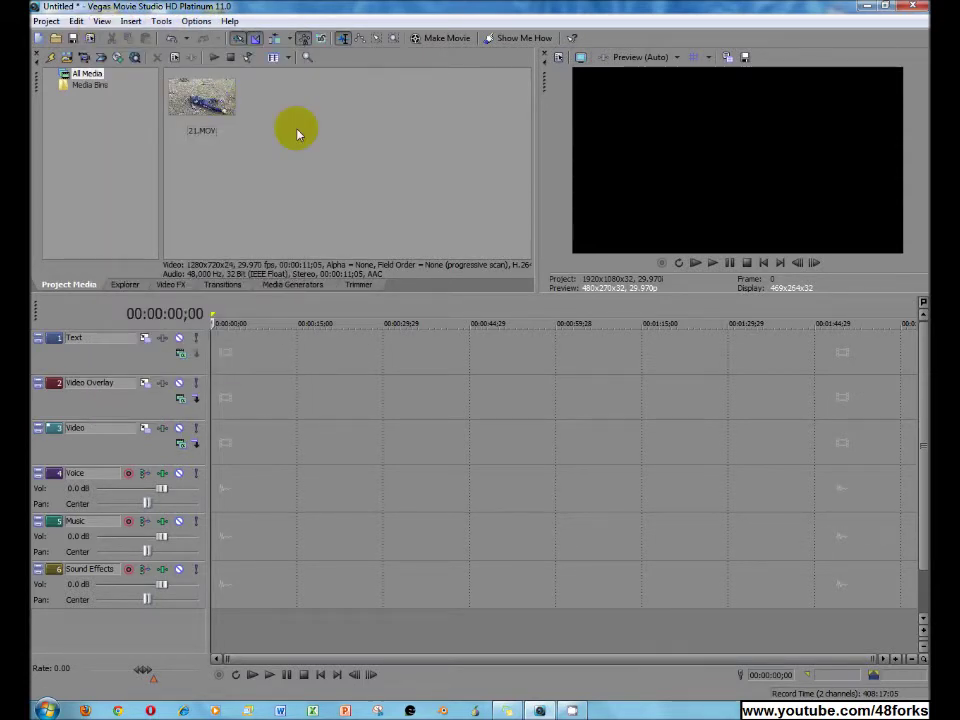
click(46, 21)
click(46, 21)
click(102, 22)
click(104, 25)
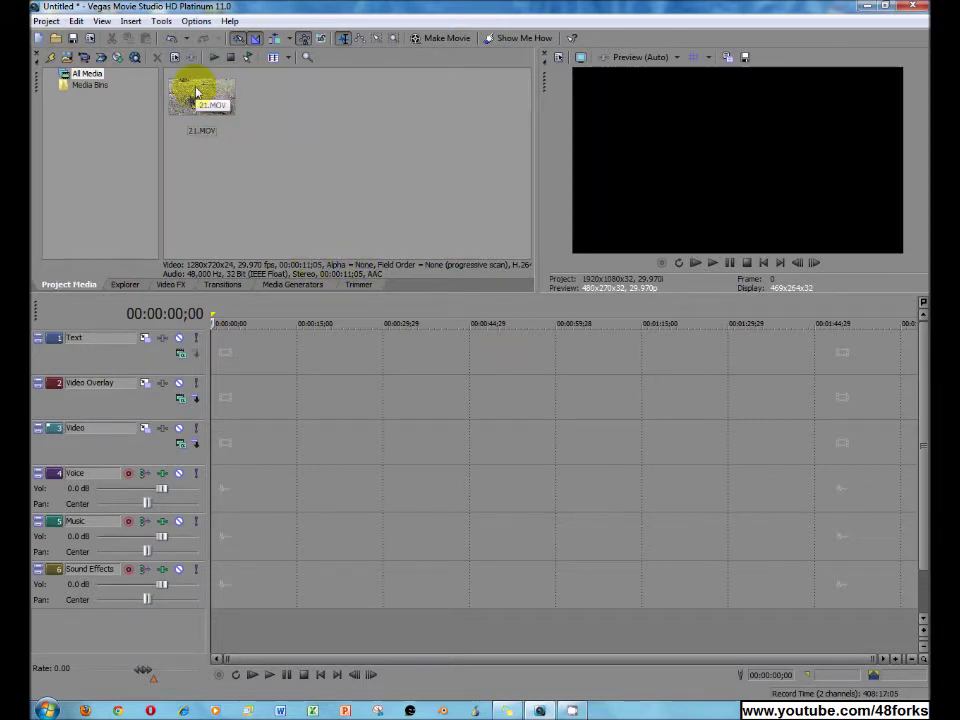
Step: Save the untitled project as a Vegas Movie Studio project file named test
click(44, 21)
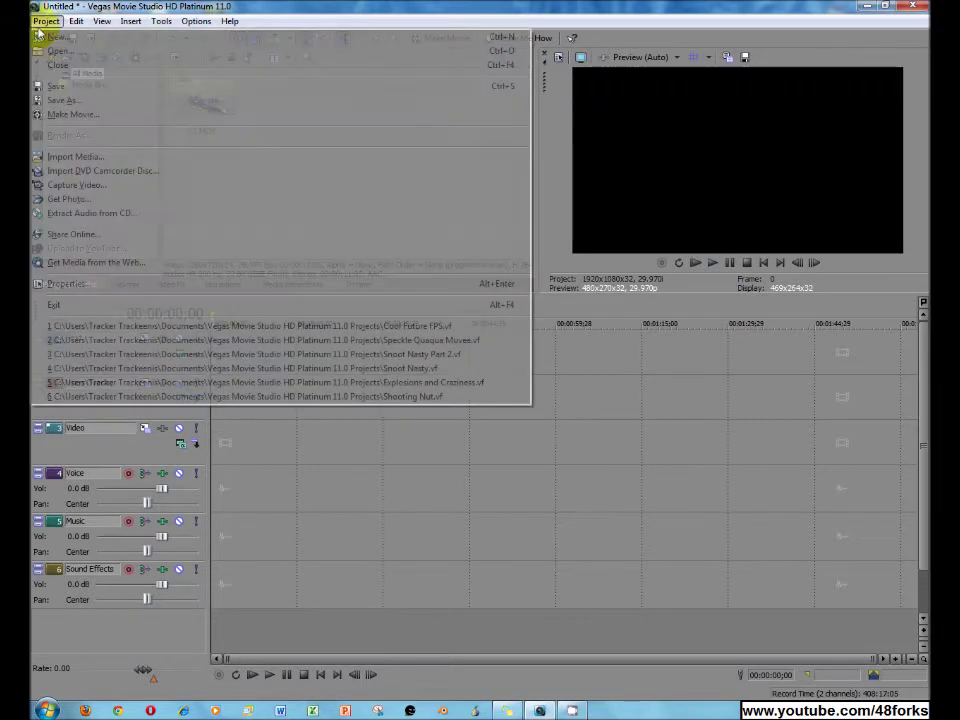
click(68, 100)
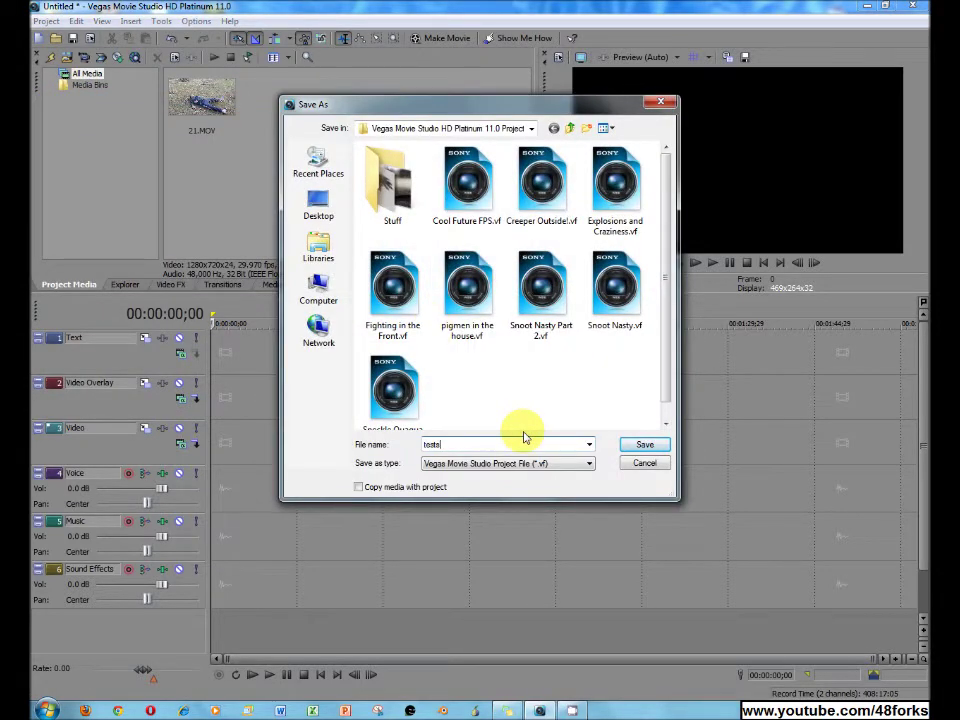
key(Return)
Step: Place the 21.MOV clip with its audio at the very start of the Video and Voice tracks
drag(199, 100, 214, 444)
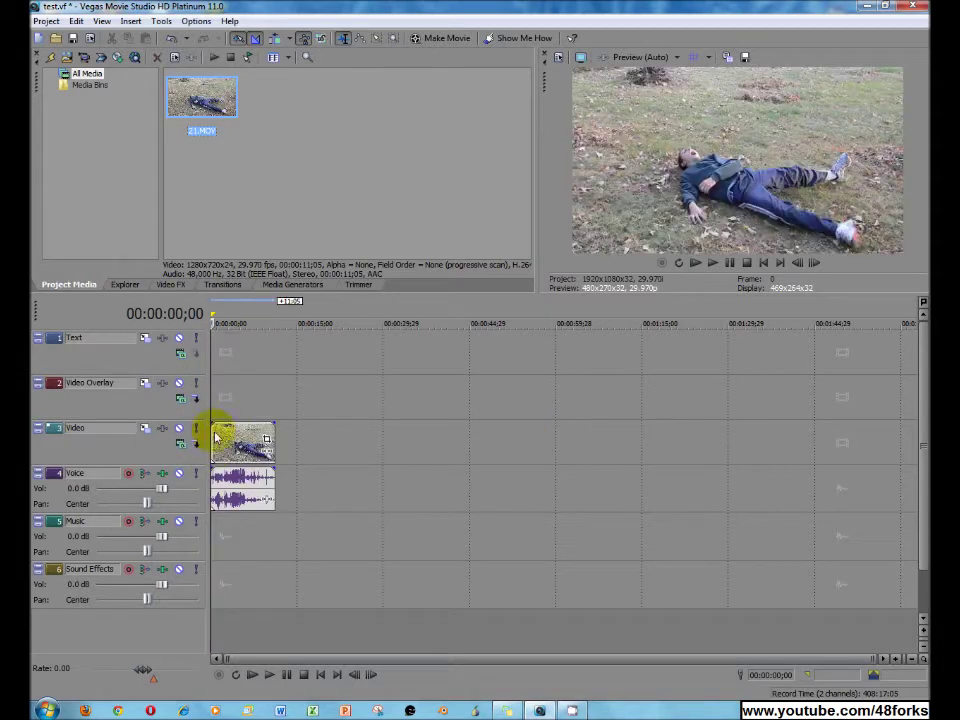
click(893, 660)
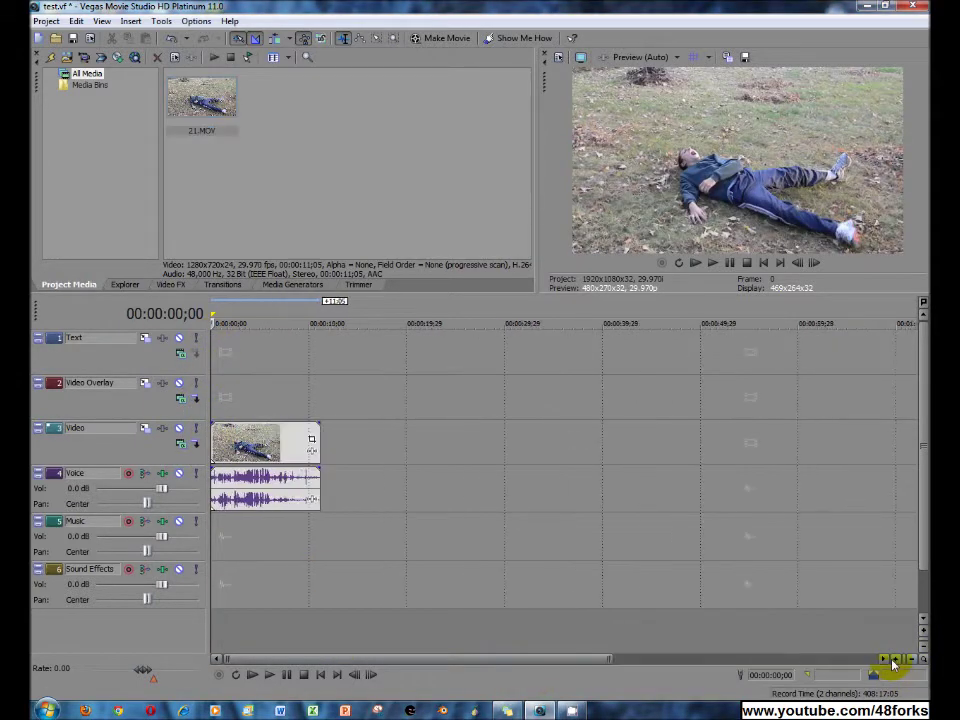
click(893, 660)
click(894, 660)
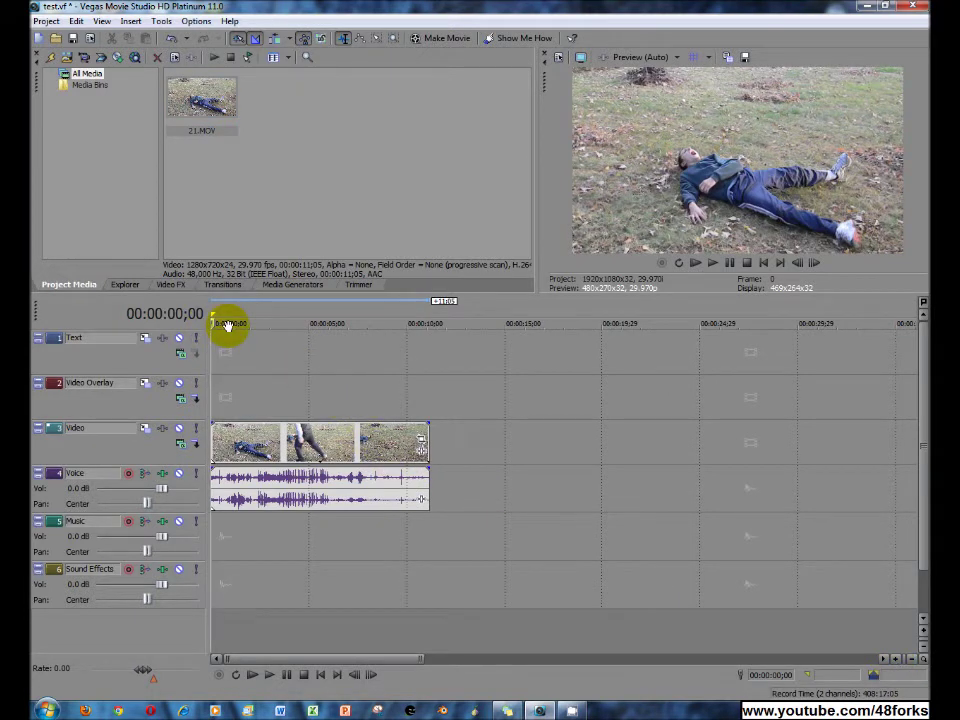
Step: Play back the opening of the 21.MOV clip on the timeline and return the playhead to 00:00:00;00
drag(213, 318, 217, 314)
click(896, 660)
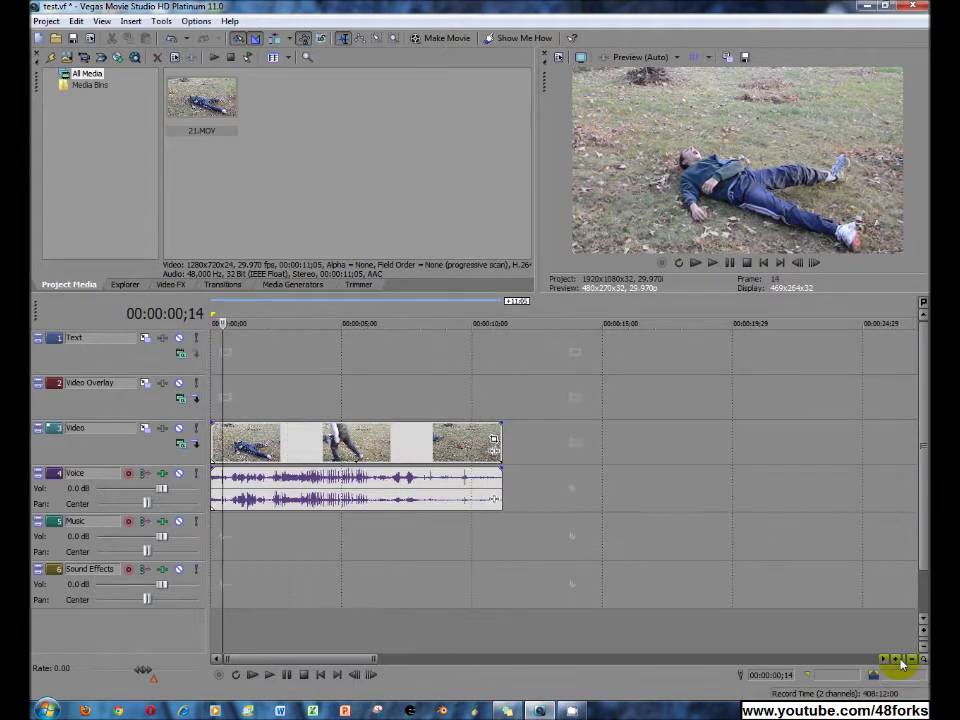
click(896, 660)
key(space)
drag(252, 322, 208, 316)
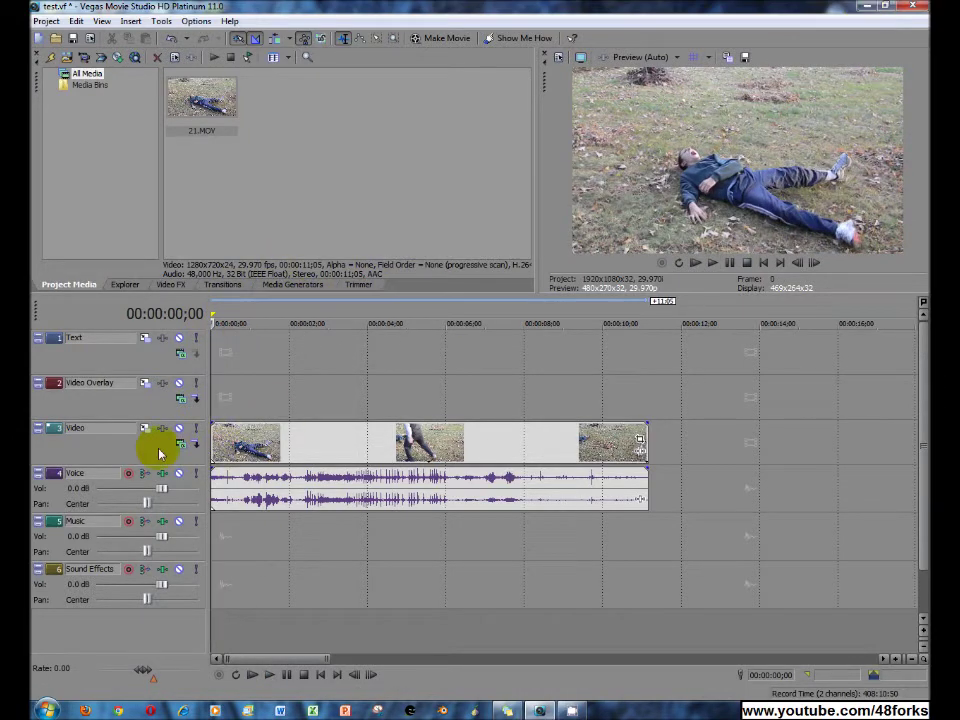
mouse_move(213, 322)
mouse_down()
mouse_move(224, 321)
mouse_move(212, 323)
mouse_up()
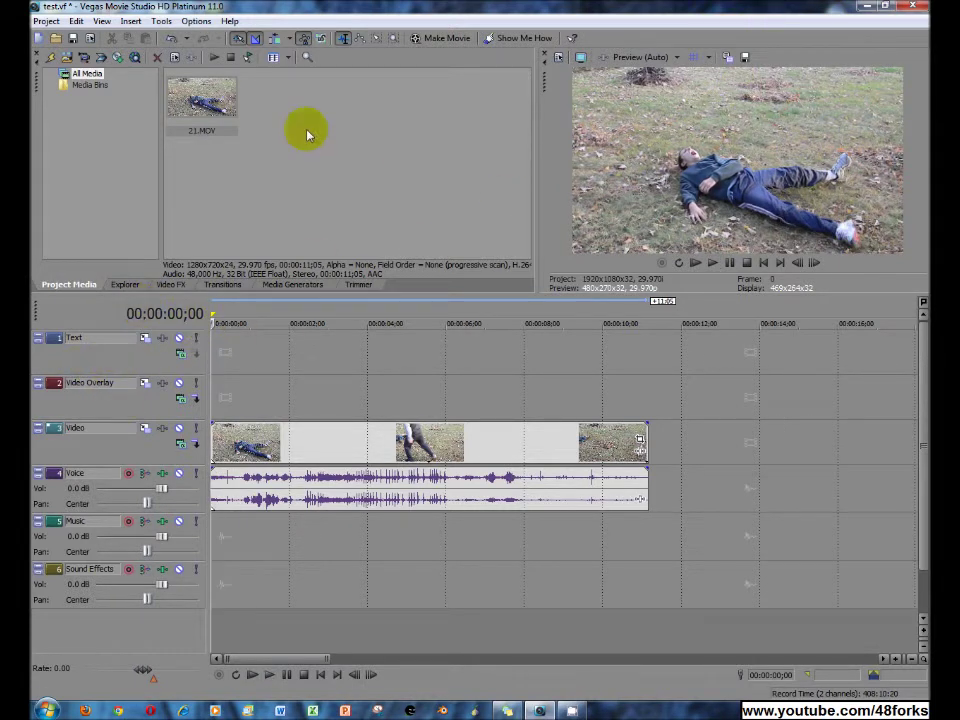
Step: Switch to Windows Explorer and open the Stuff folder inside Documents, Vegas Movie Studio HD Platinum 11.0 Projects
mouse_move(545, 706)
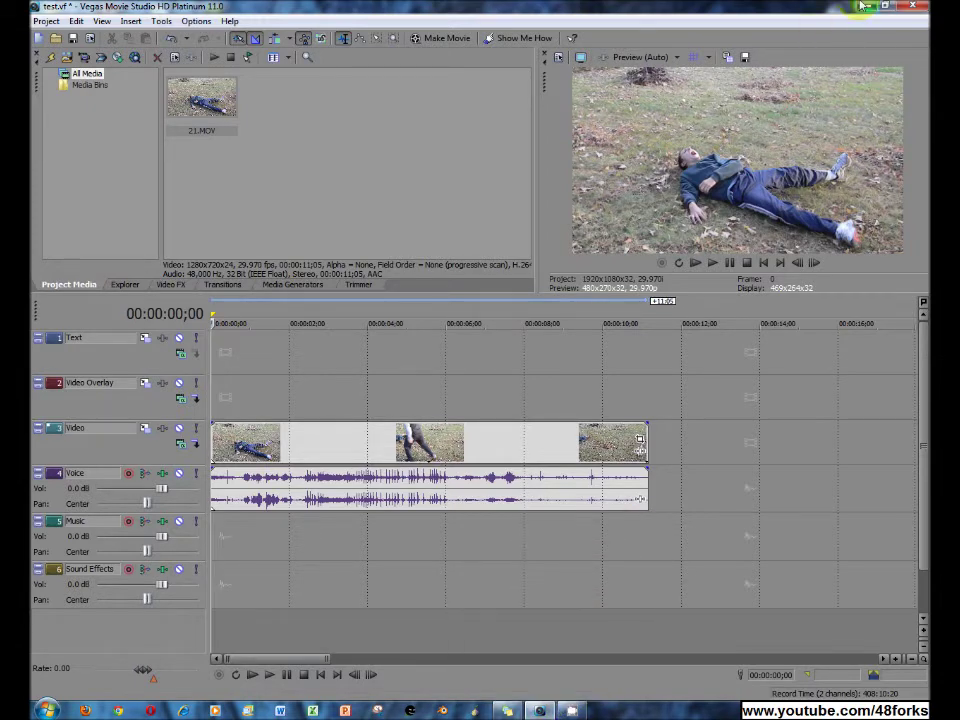
click(45, 708)
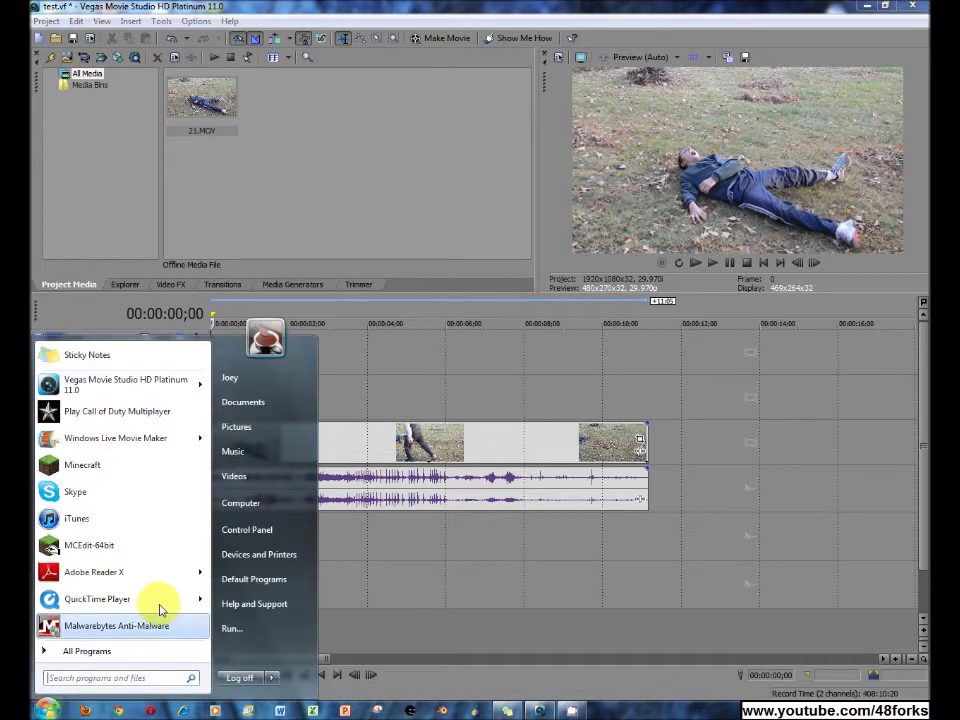
click(276, 397)
scroll(816, 290, down, 20)
scroll(816, 362, down, 2)
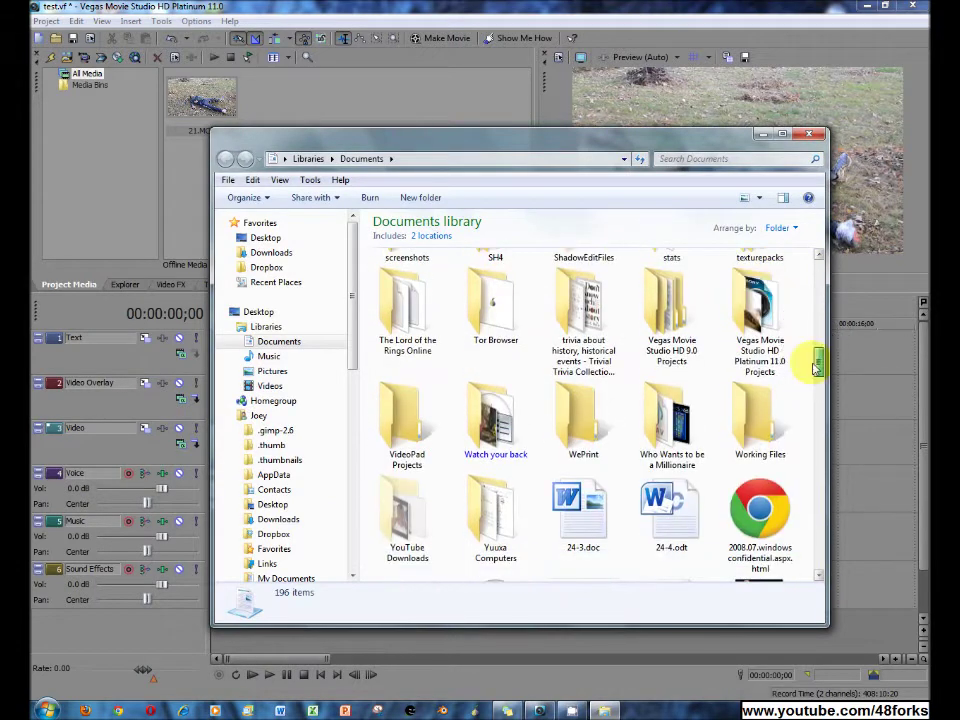
double_click(770, 340)
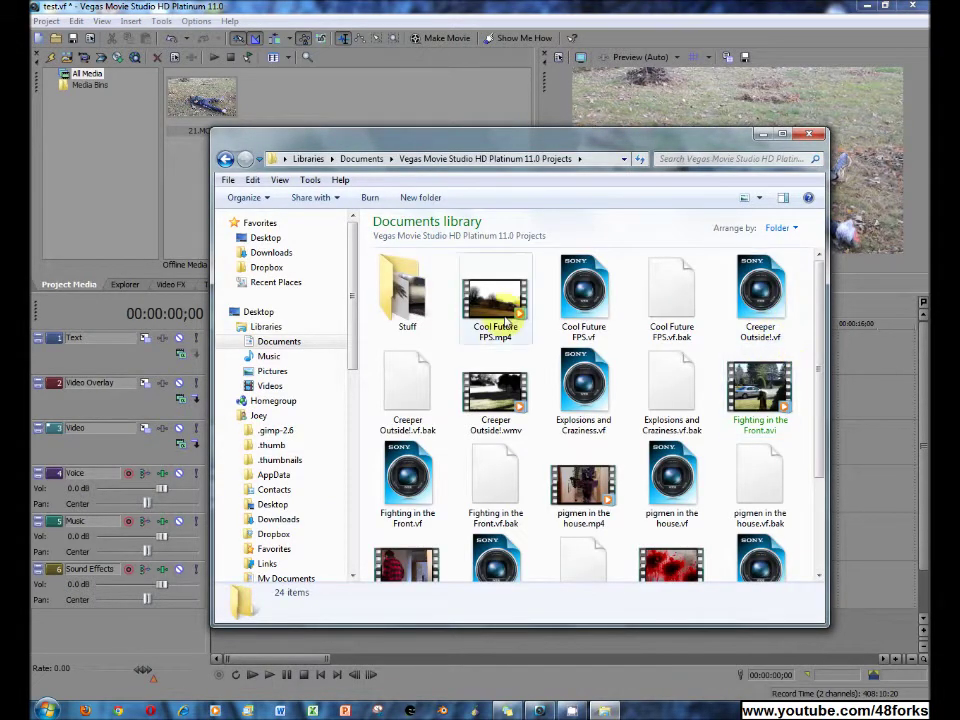
double_click(405, 290)
Step: Preview the shell casing clip GBrass_Winchestera.mov from the Stuff folder and add it to the project media
scroll(648, 395, down, 3)
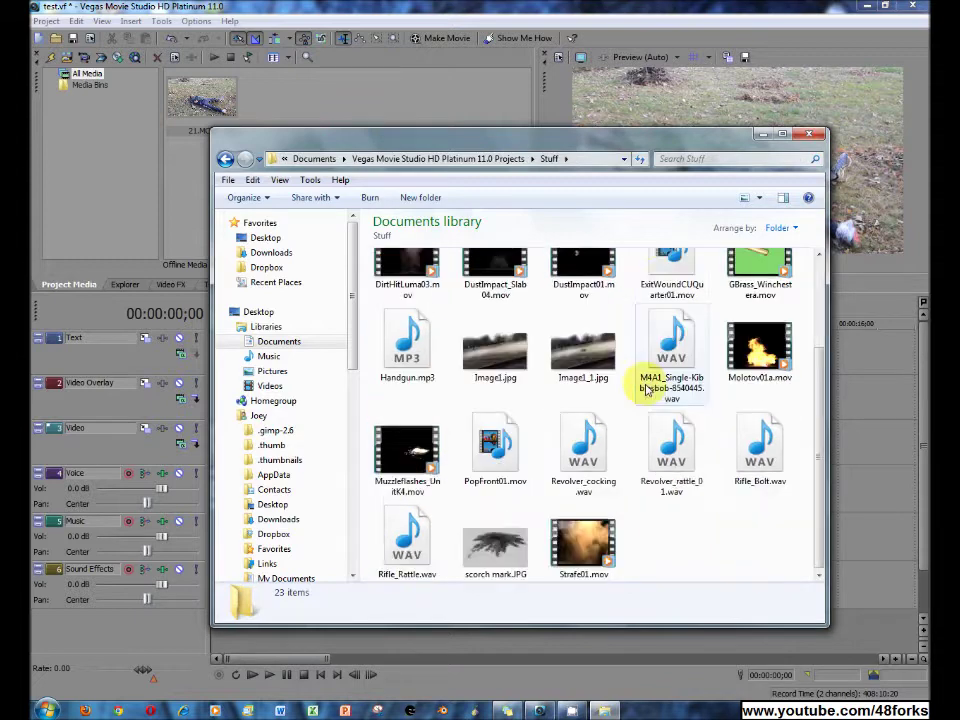
scroll(645, 386, up, 3)
scroll(760, 490, down, 3)
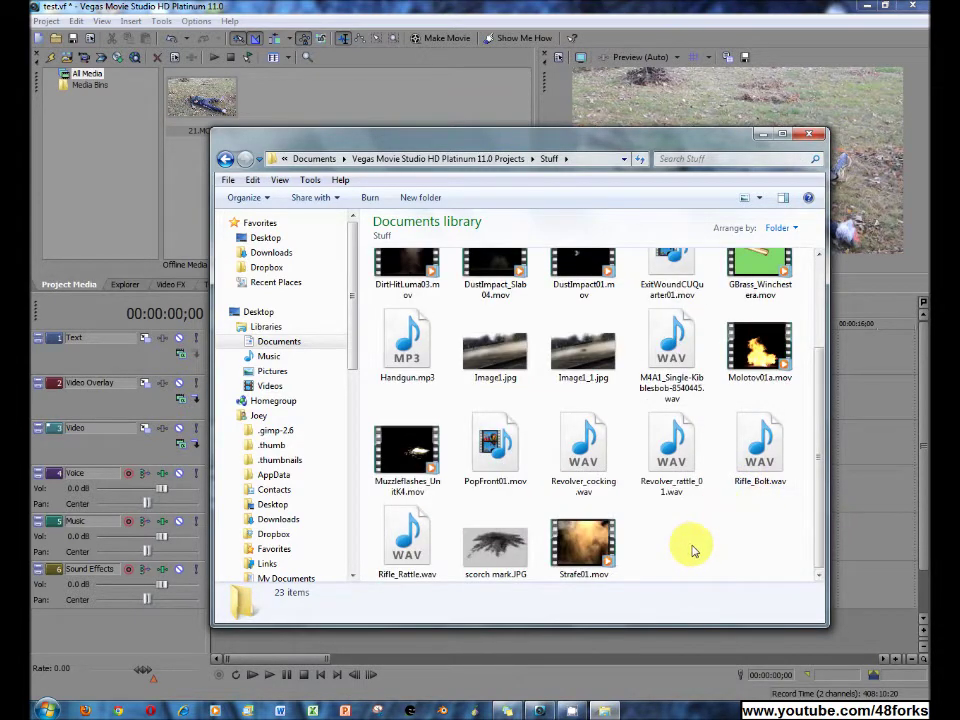
scroll(690, 552, up, 3)
click(770, 440)
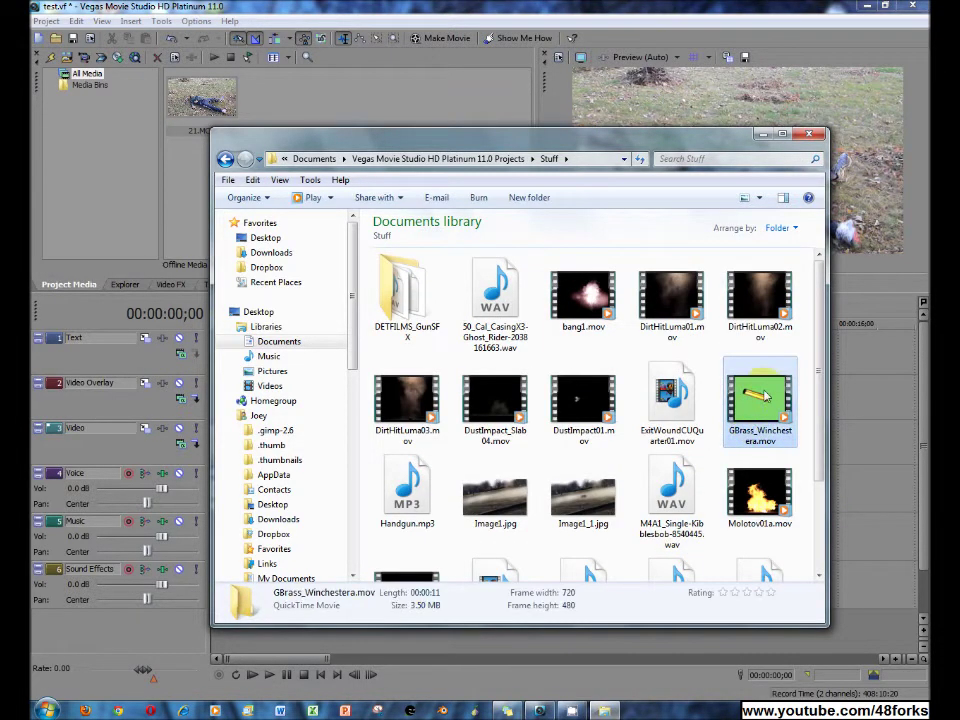
double_click(762, 400)
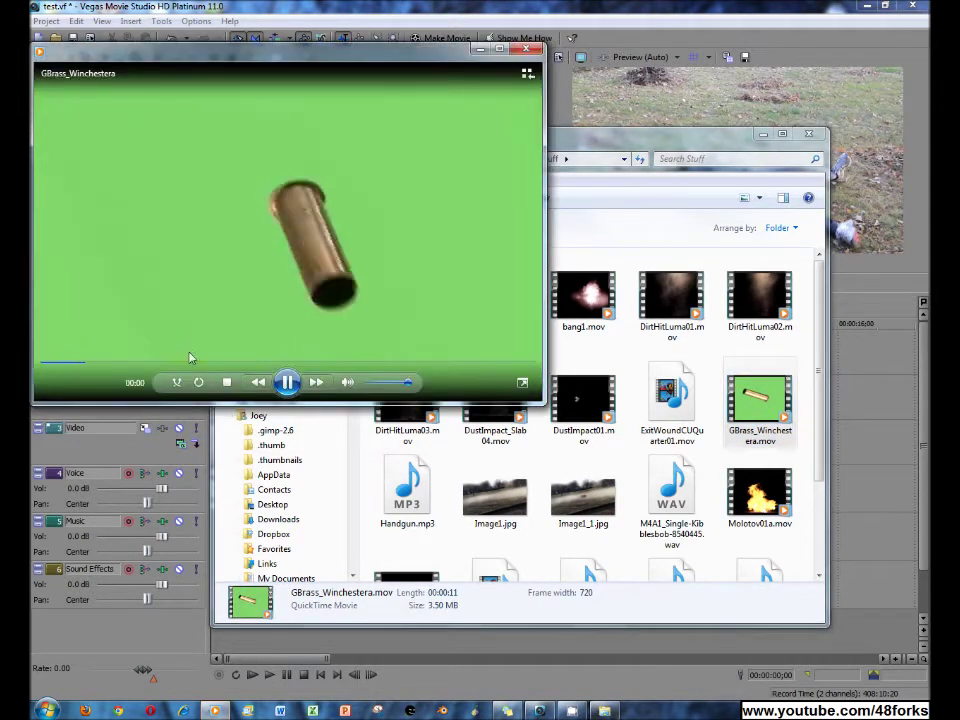
click(525, 50)
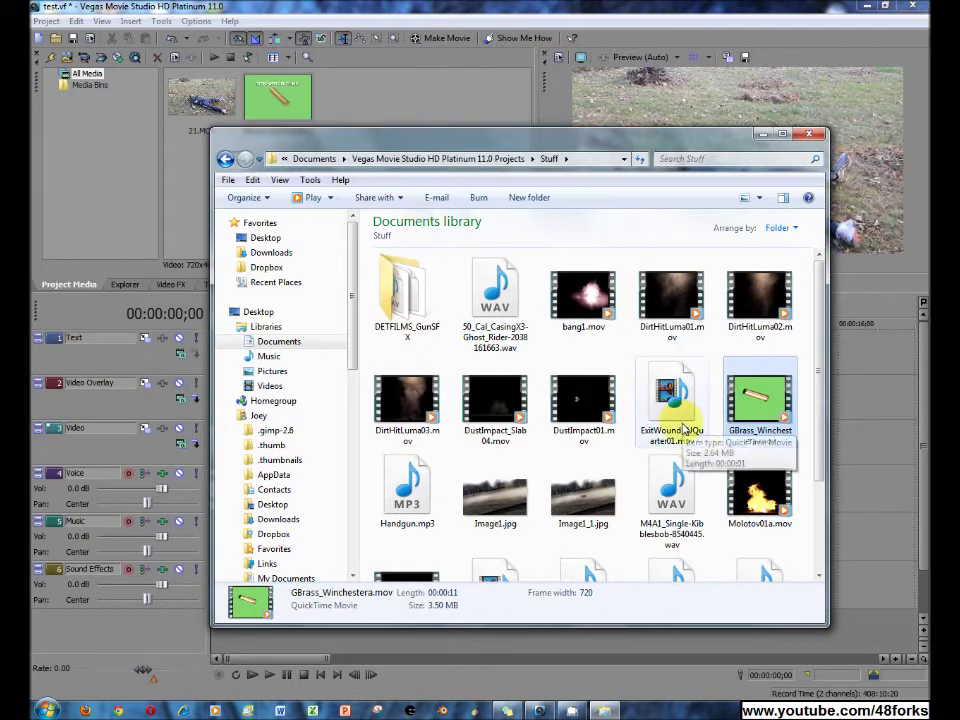
Step: Add the gunshot sound M4A1_Single-Kibblesbob-8540445.wav from the Stuff folder to the project media
scroll(745, 500, down, 3)
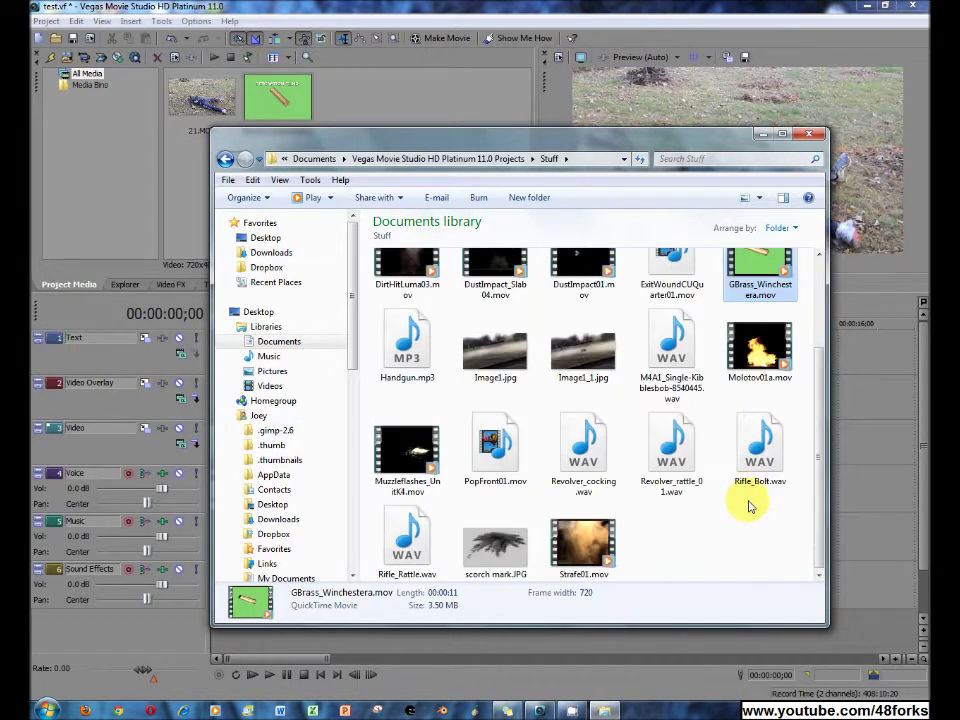
click(650, 355)
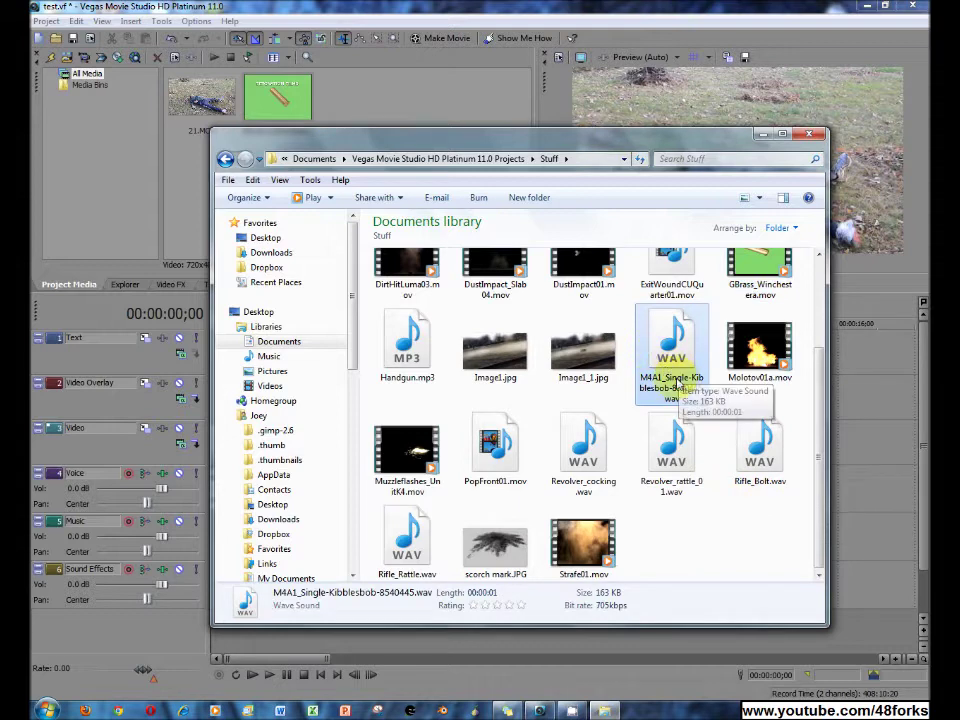
drag(678, 388, 386, 101)
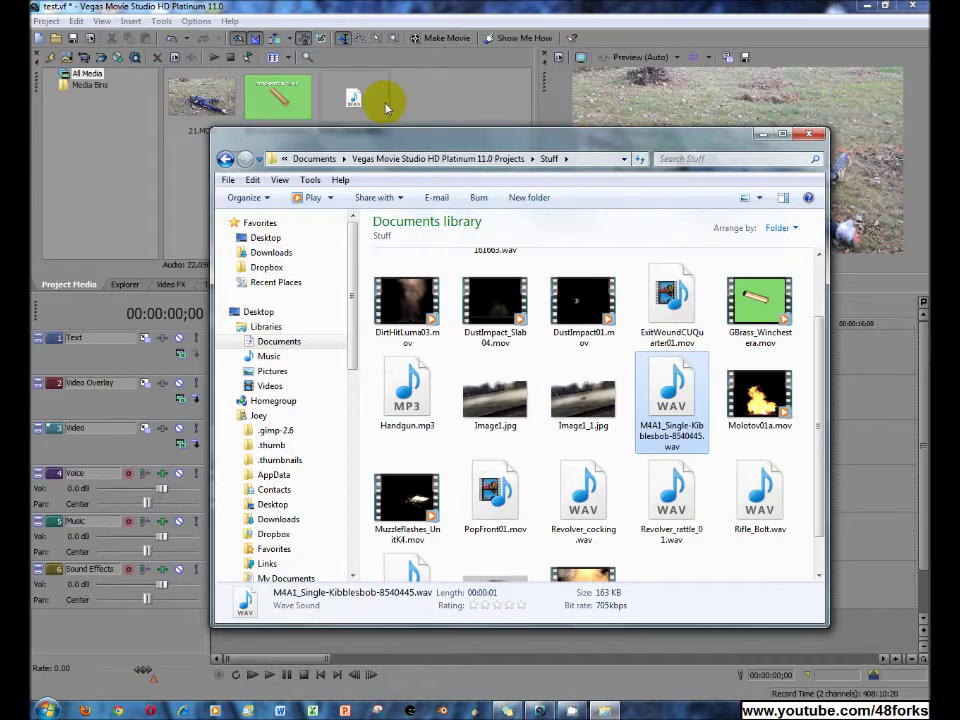
Step: Find the muzzle flash clip Muzzleflashes_UnitK4.mov in the Stuff folder and add it to the project media
scroll(713, 456, down, 1)
click(755, 521)
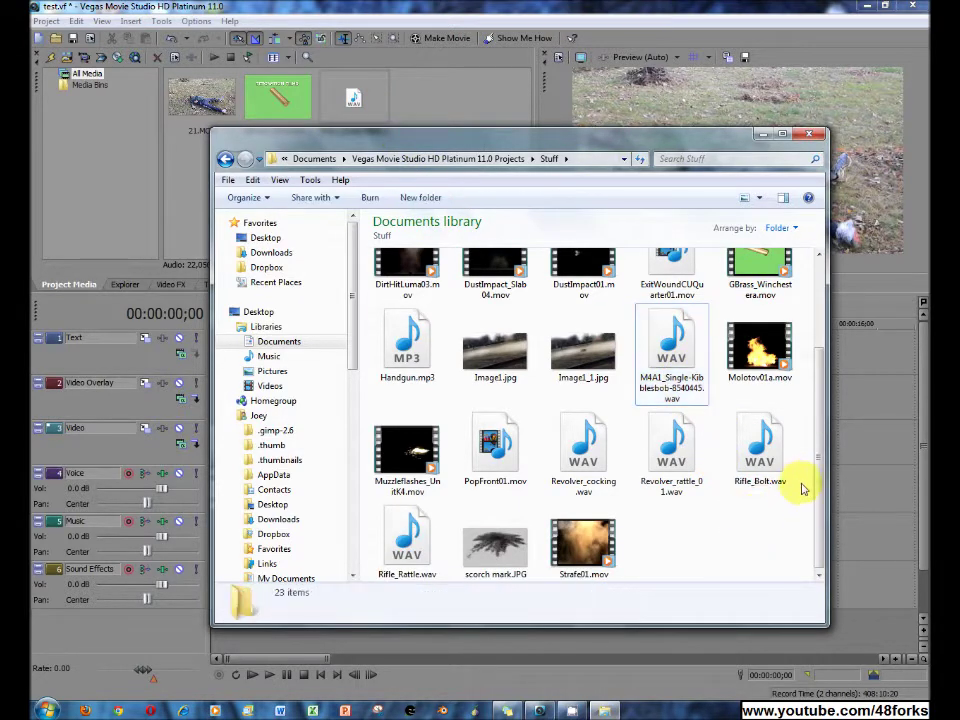
scroll(816, 431, up, 1)
scroll(790, 490, down, 1)
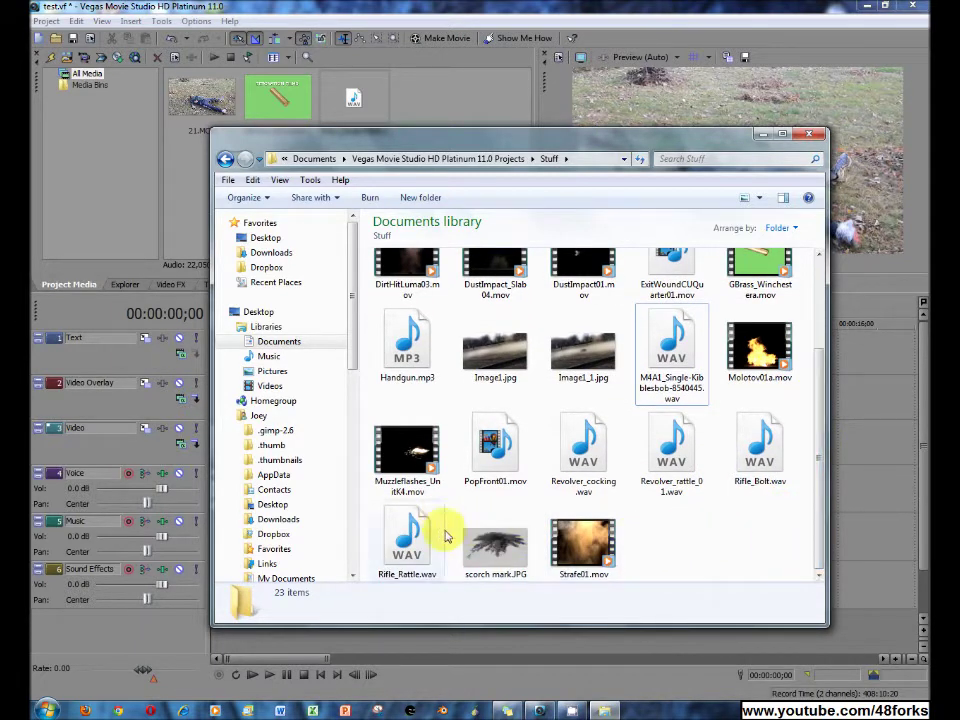
click(428, 470)
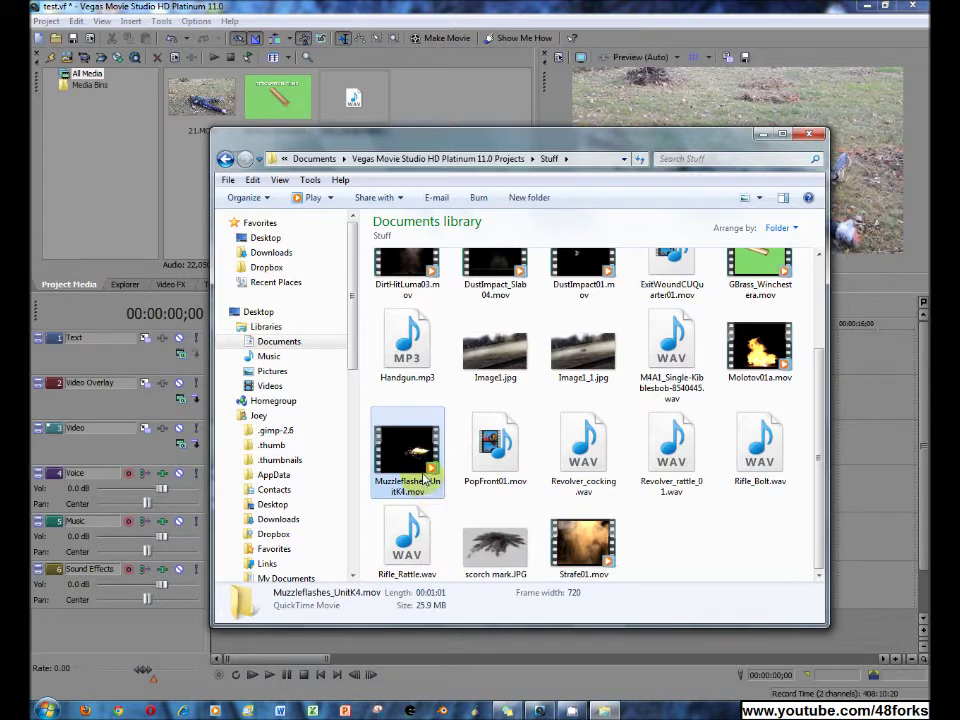
scroll(407, 266, up, 1)
drag(420, 118, 421, 116)
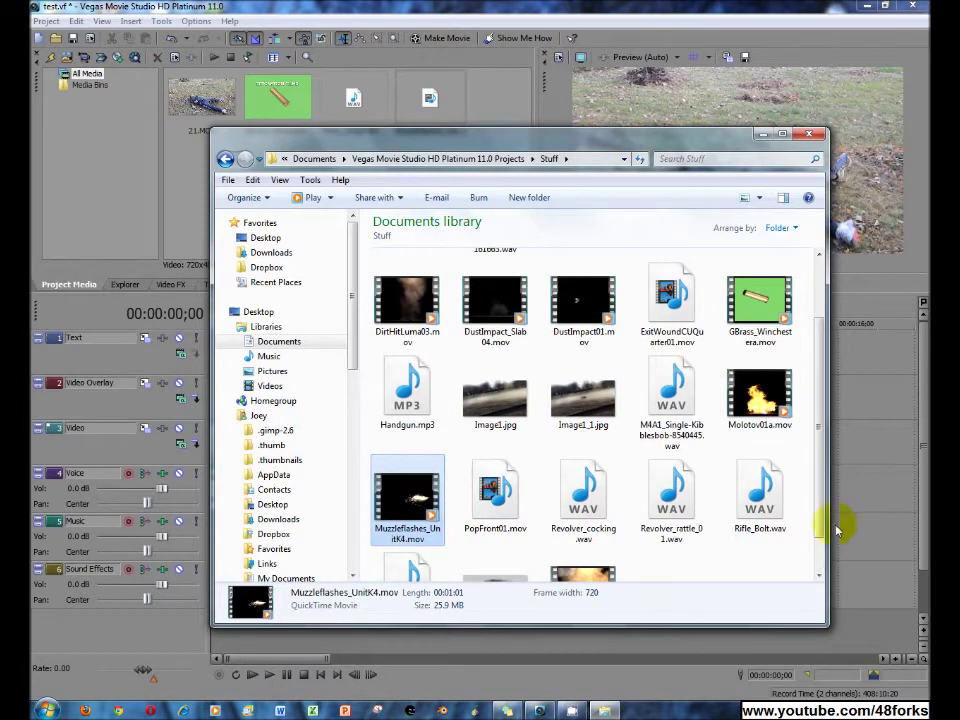
Step: Browse the Stuff folder and add the casing sound 50_Cal_CasingX3-Ghost_Rider-2038161663.wav to the project media
drag(814, 489, 816, 425)
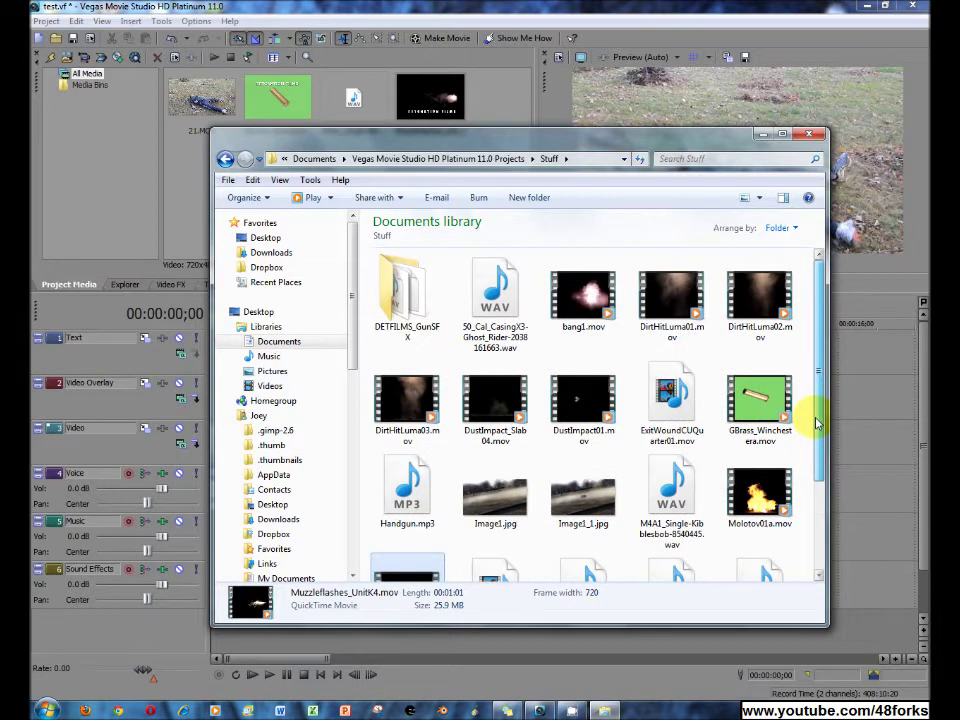
drag(816, 425, 812, 522)
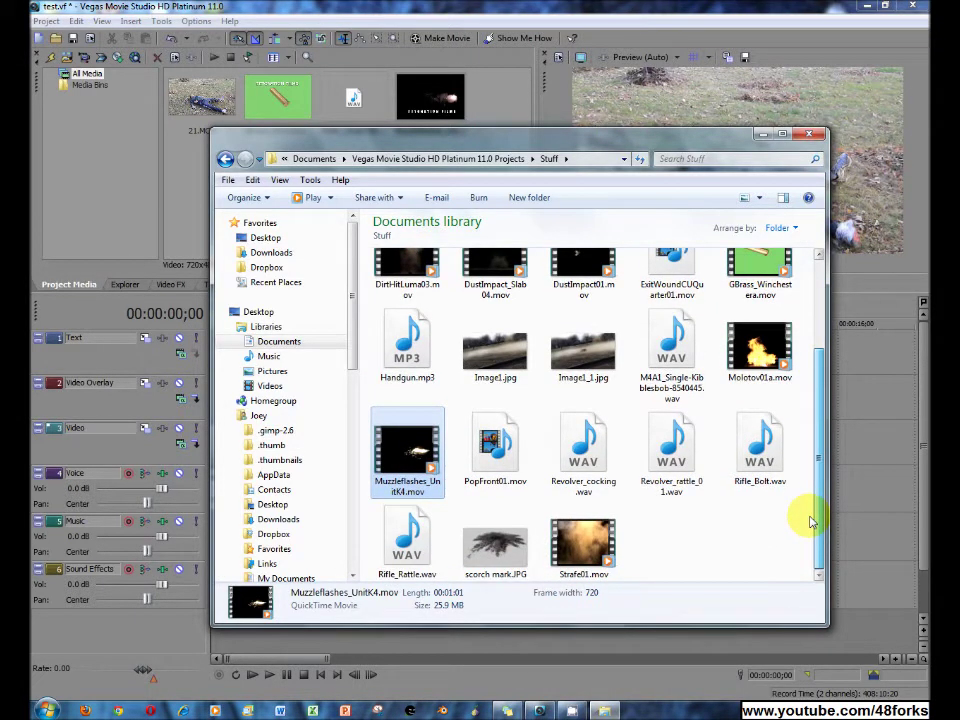
drag(812, 522, 879, 420)
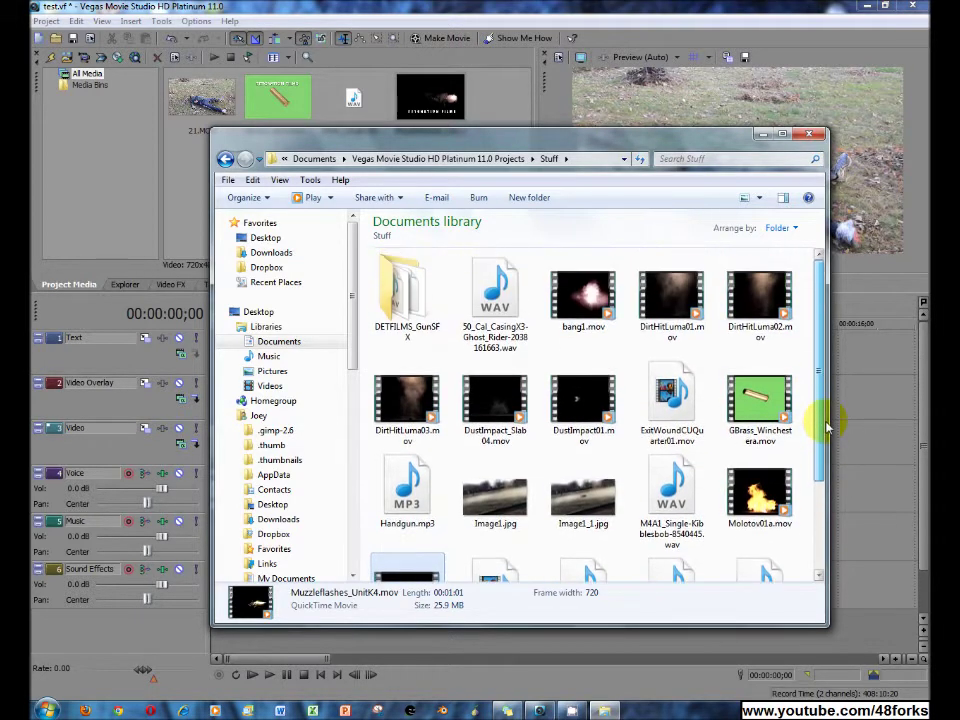
double_click(414, 264)
click(224, 160)
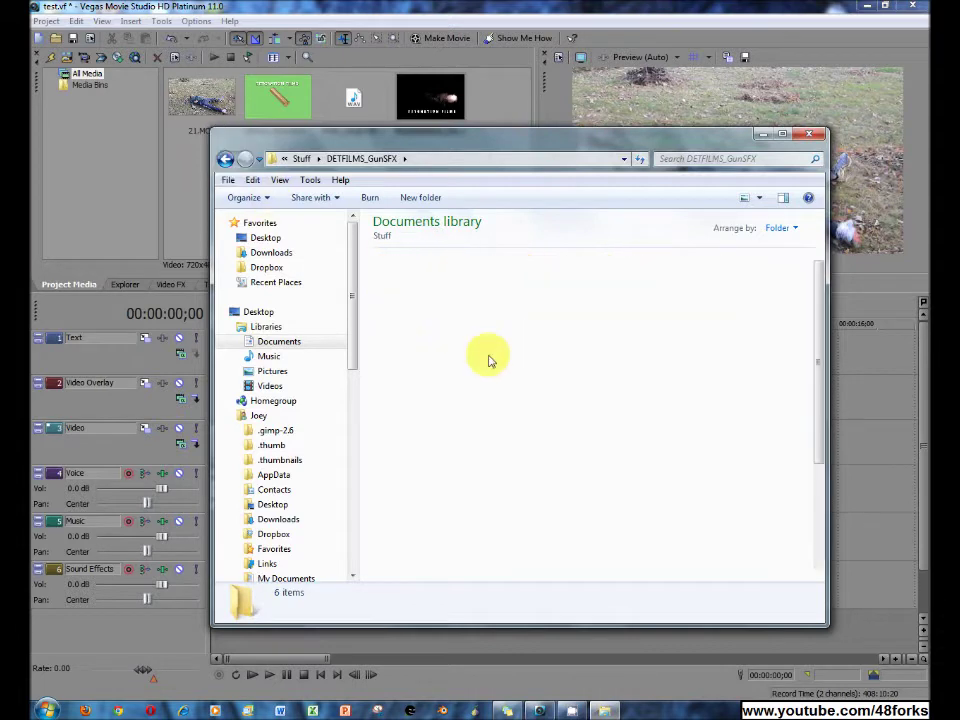
drag(493, 296, 492, 96)
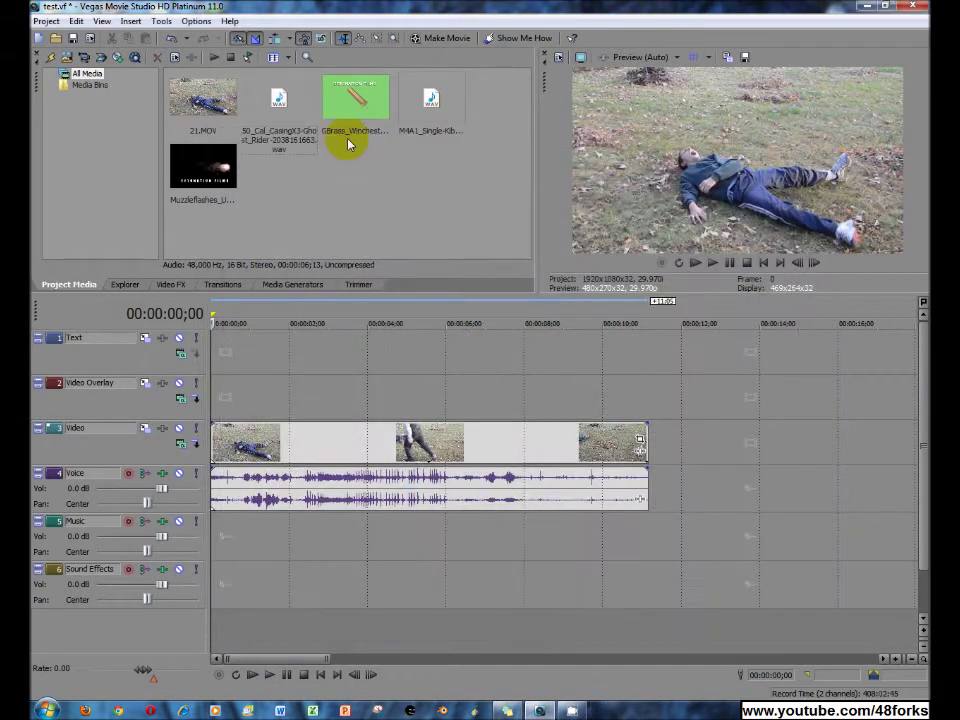
click(279, 106)
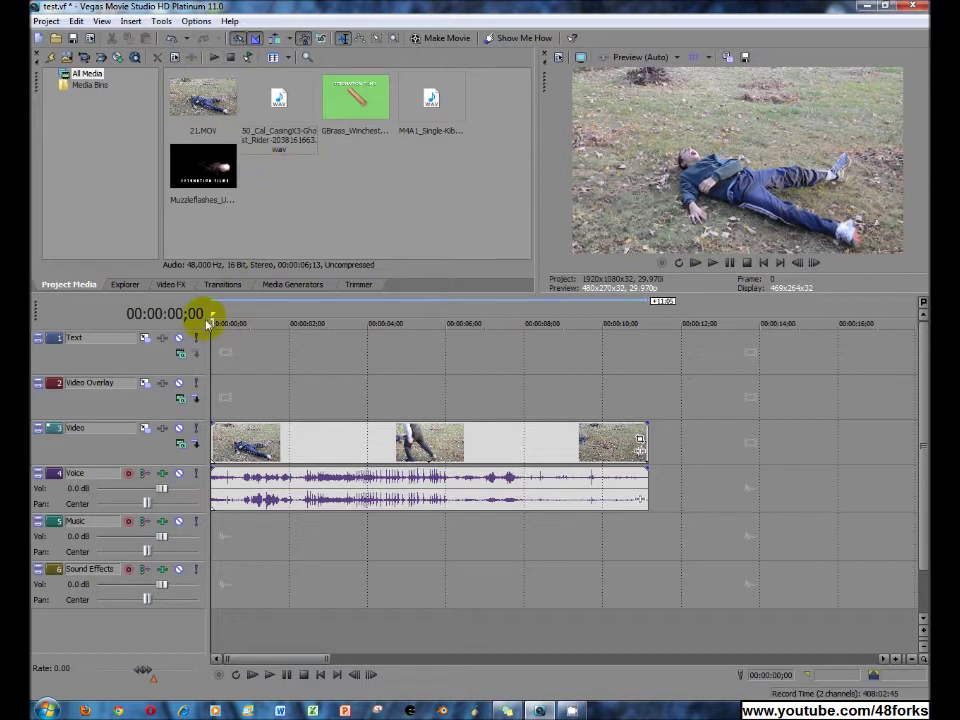
Step: Place Muzzleflashes_UnitK4.mov on the Video Overlay track near the start of the timeline and play it back
click(222, 350)
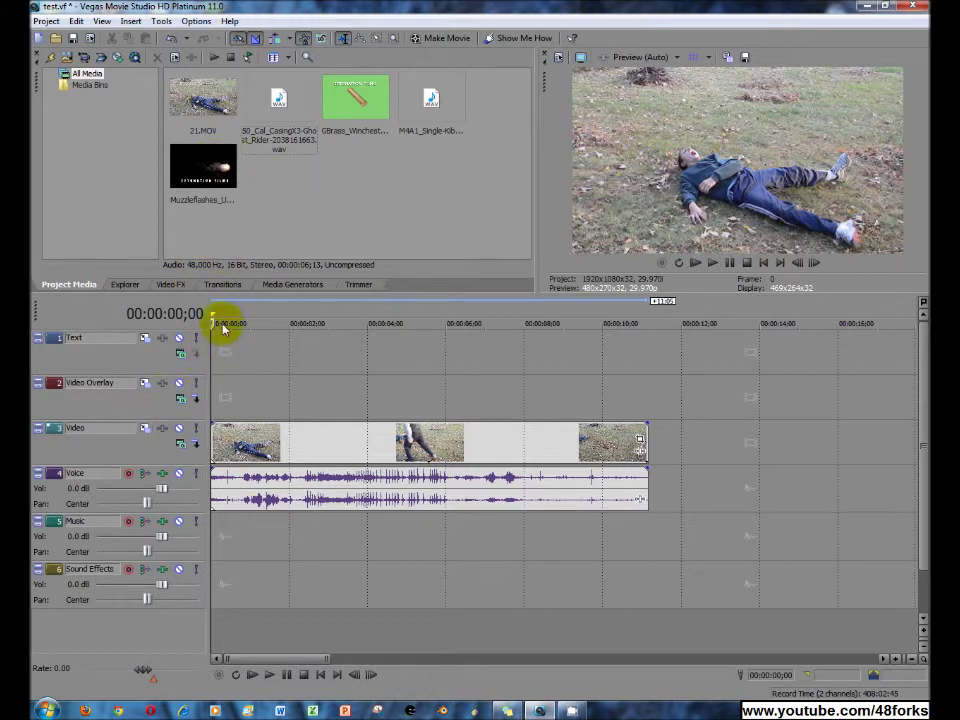
click(186, 185)
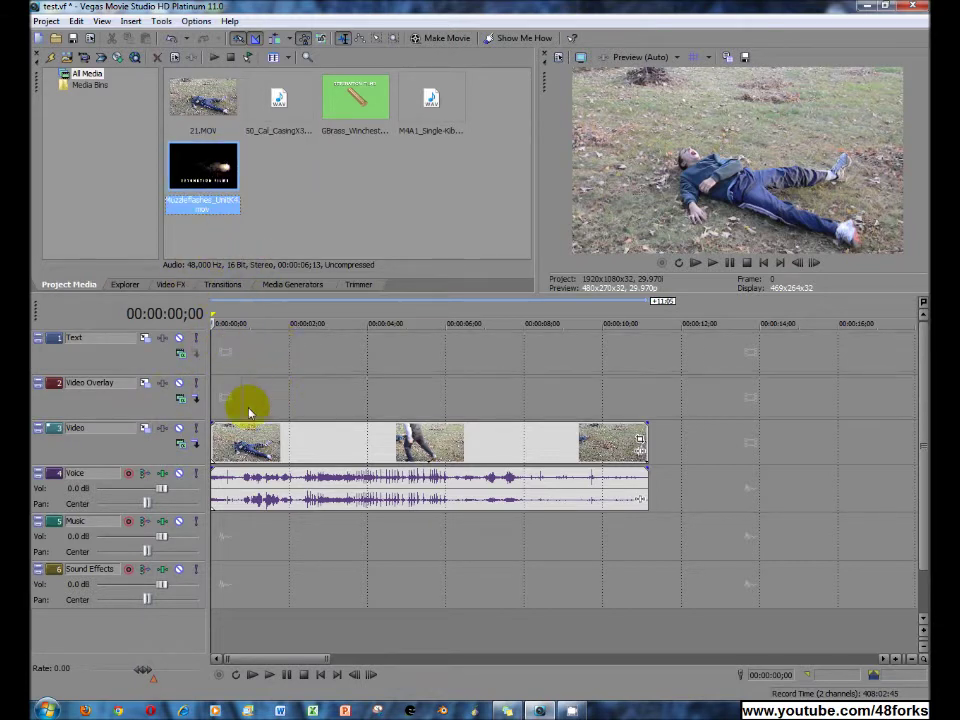
drag(242, 416, 238, 404)
key(space)
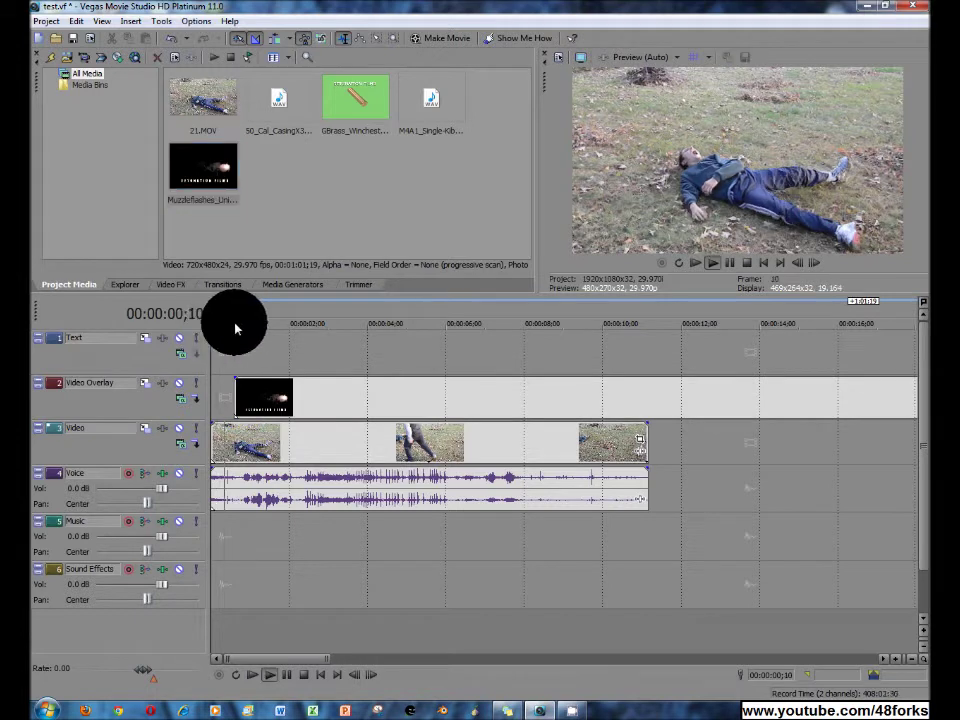
Step: Split the muzzle flash clip at 00:00:01;00, after the Detonation Films title, and delete the opening title section
drag(352, 328, 386, 326)
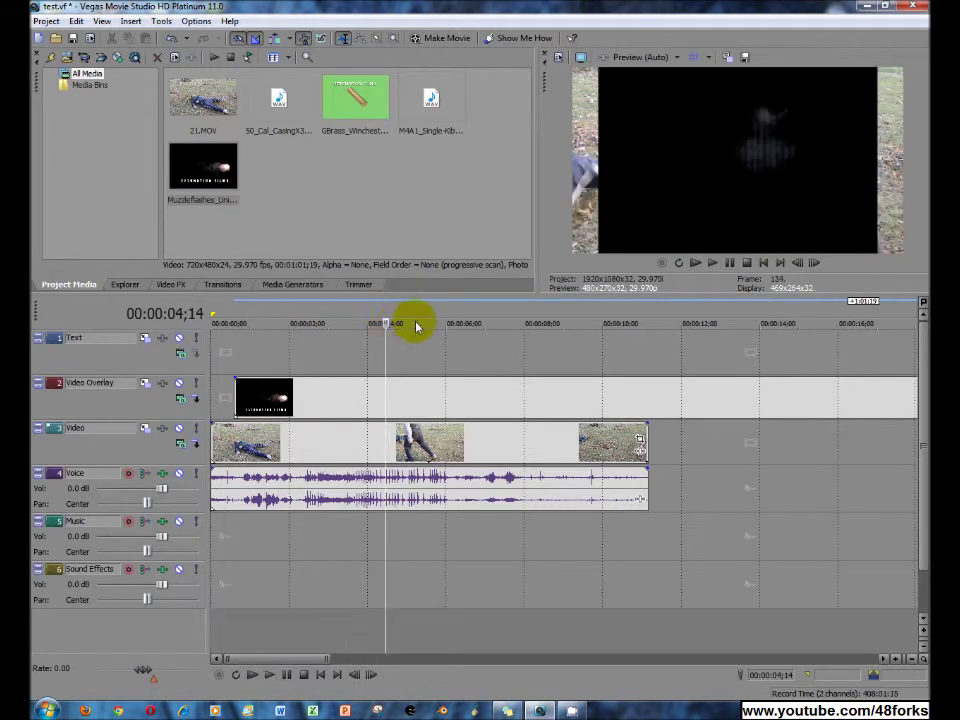
click(358, 367)
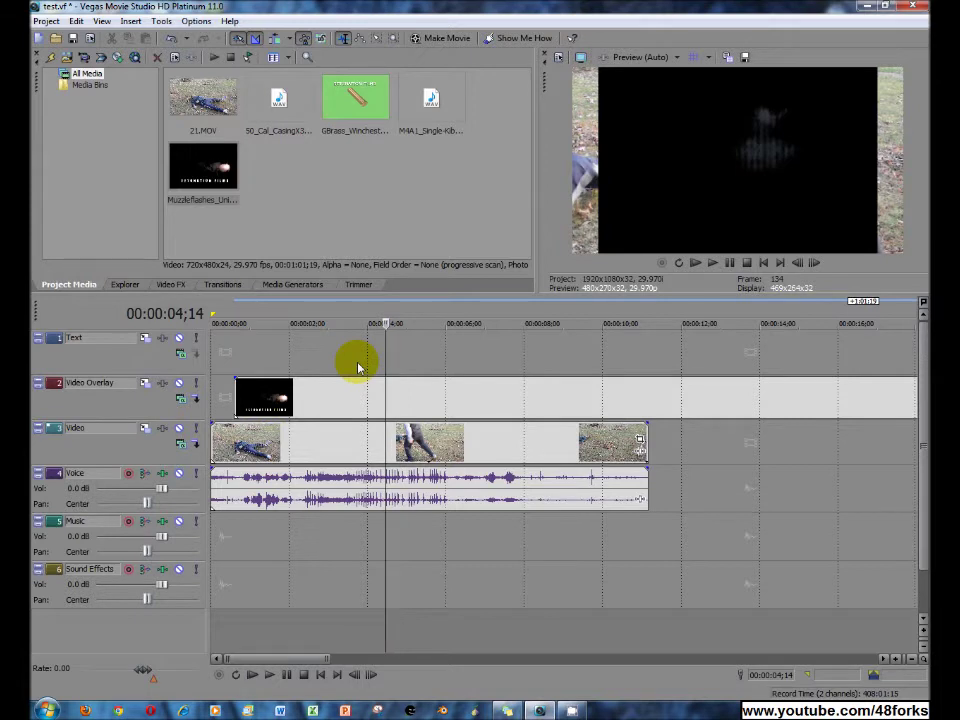
key(j)
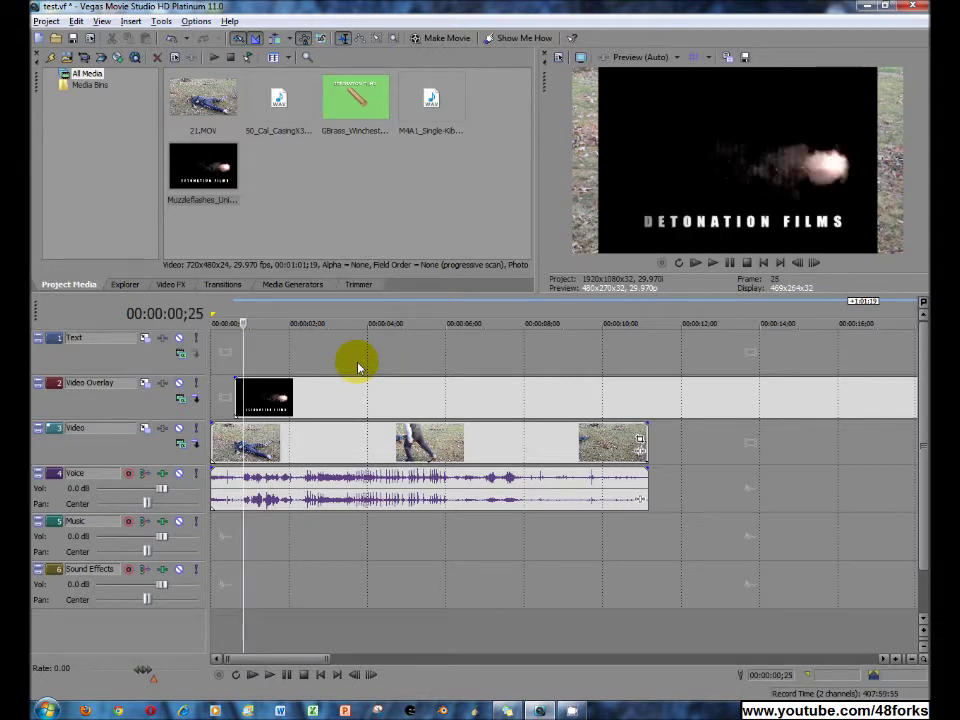
key(Right)
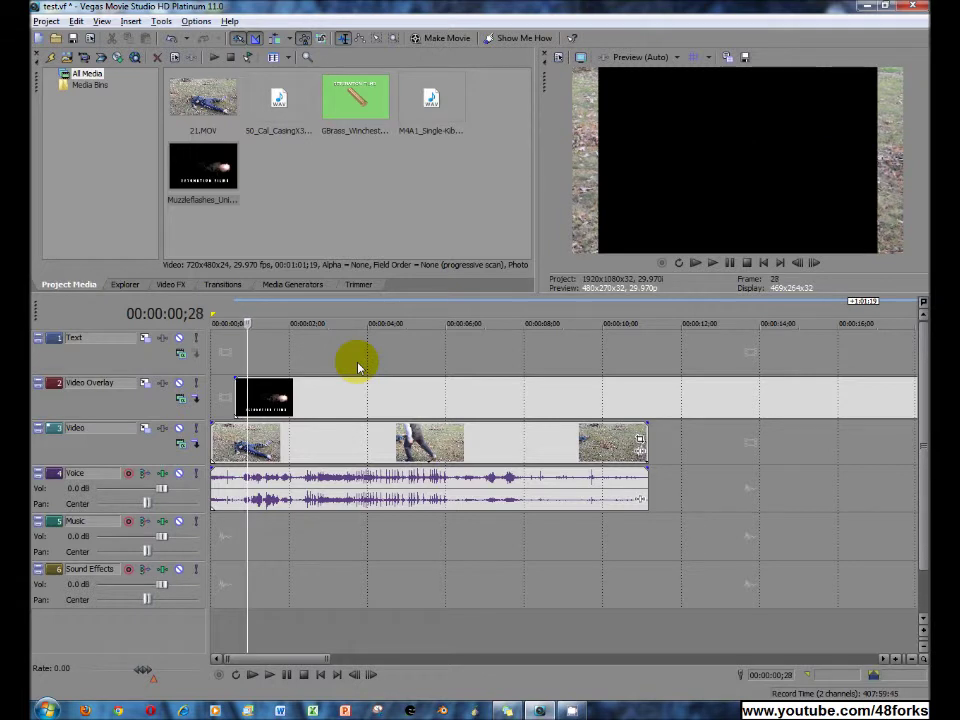
click(250, 393)
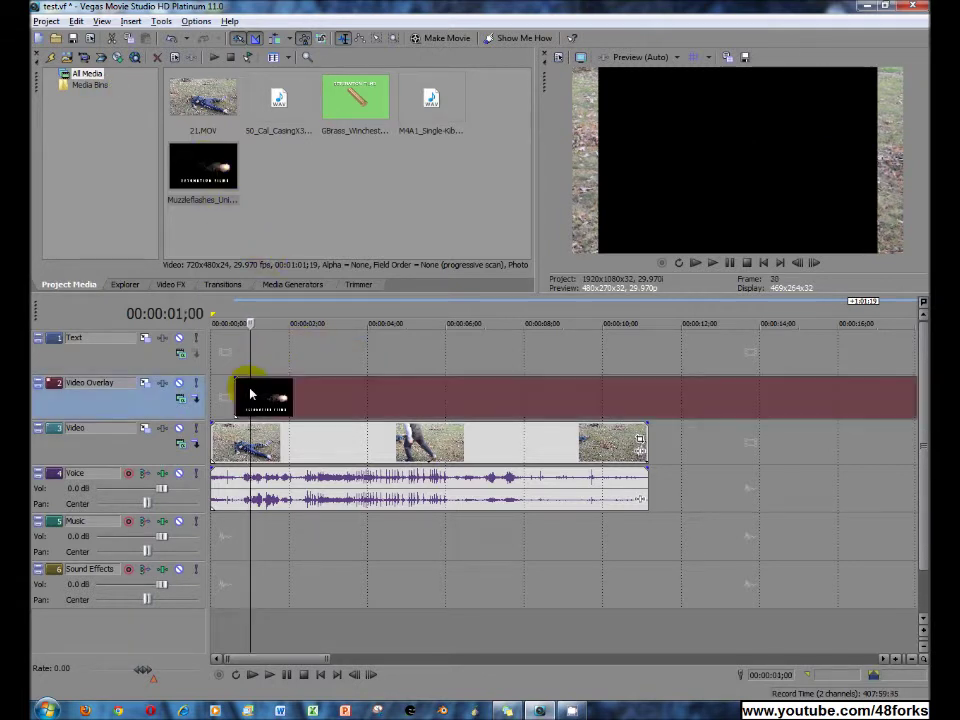
click(76, 21)
click(100, 195)
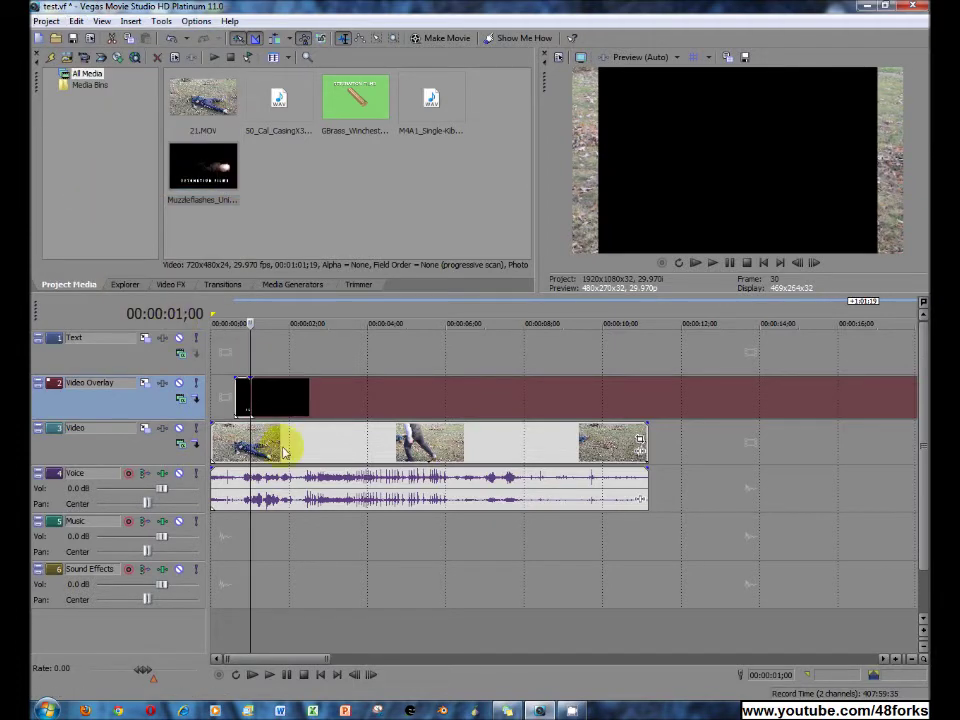
click(241, 396)
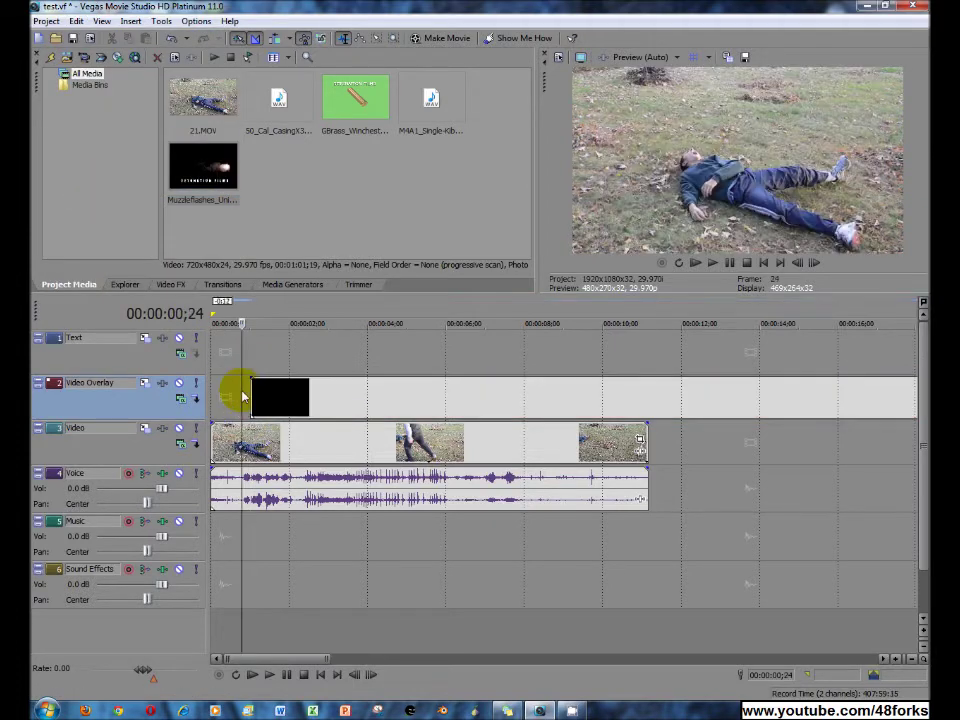
Step: Shift the muzzle flash clip four frames later, then split it at 00:00:02;19 and delete everything after the cut
click(336, 399)
mouse_move(345, 388)
mouse_down()
mouse_move(398, 397)
mouse_move(347, 385)
mouse_up()
drag(336, 318, 257, 321)
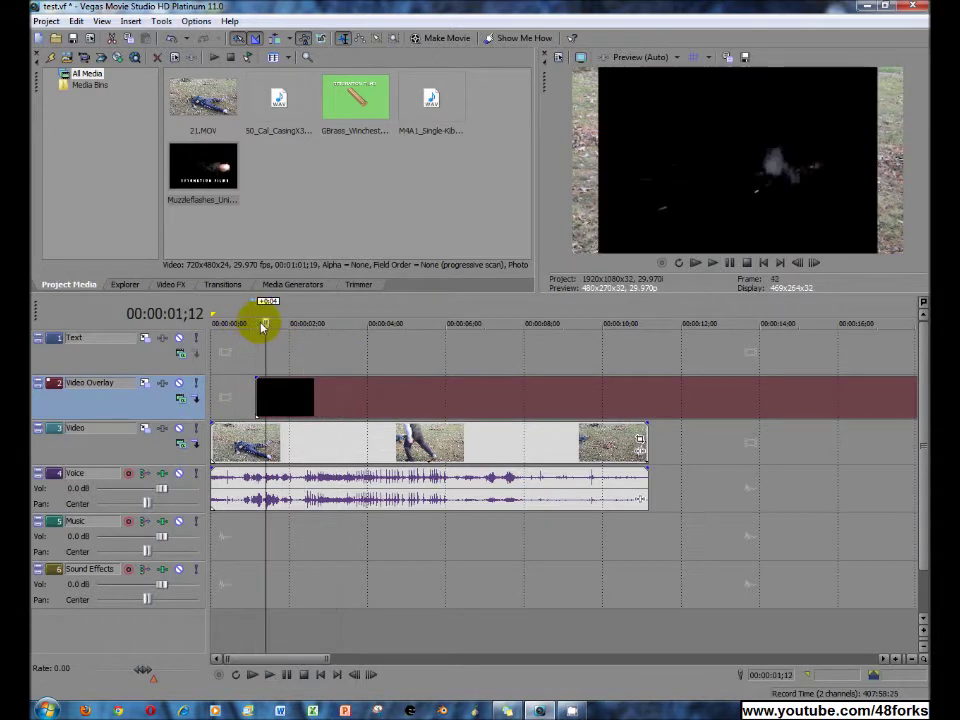
key(space)
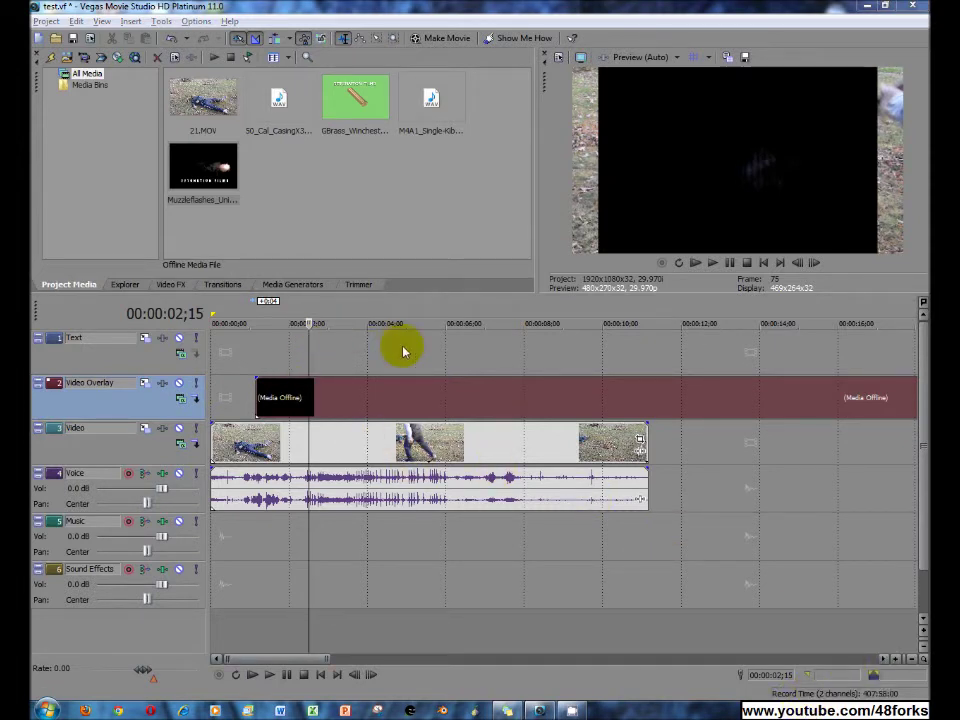
click(352, 305)
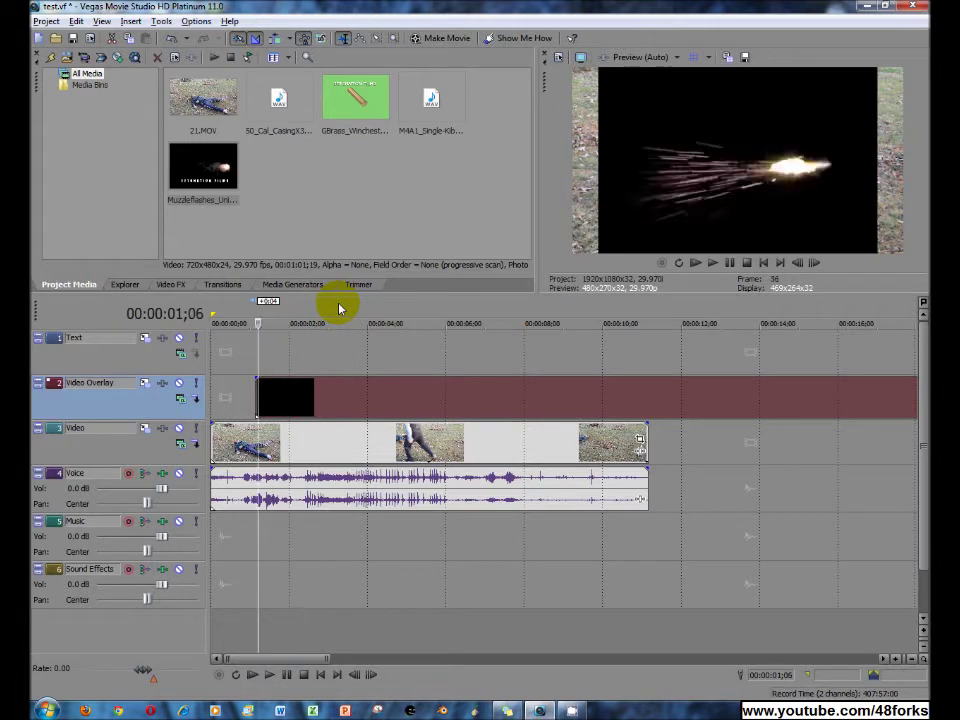
key(l)
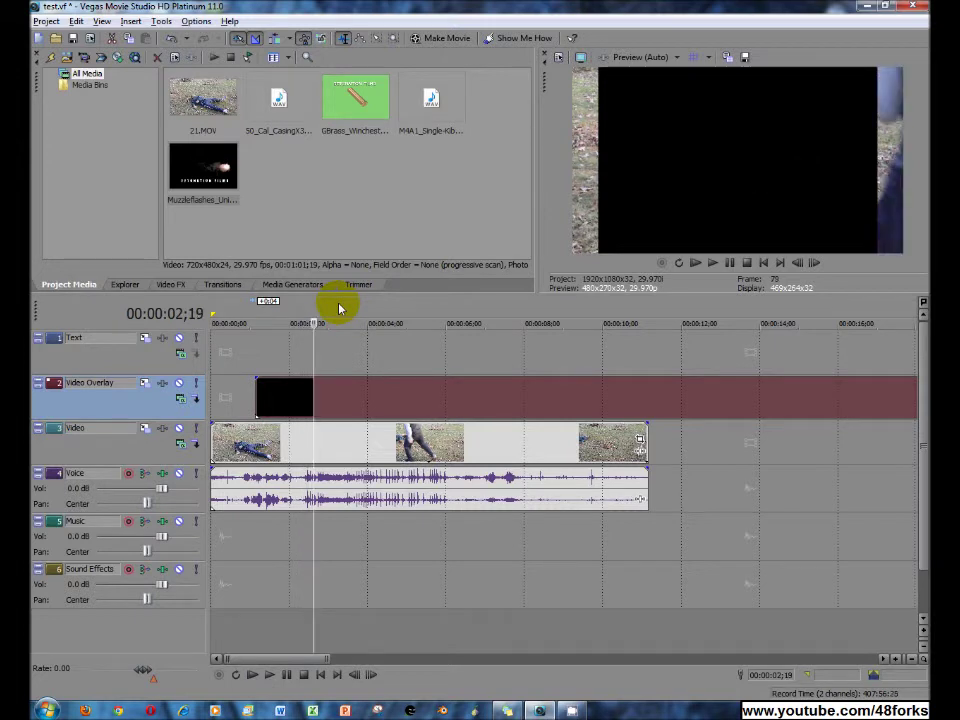
click(76, 21)
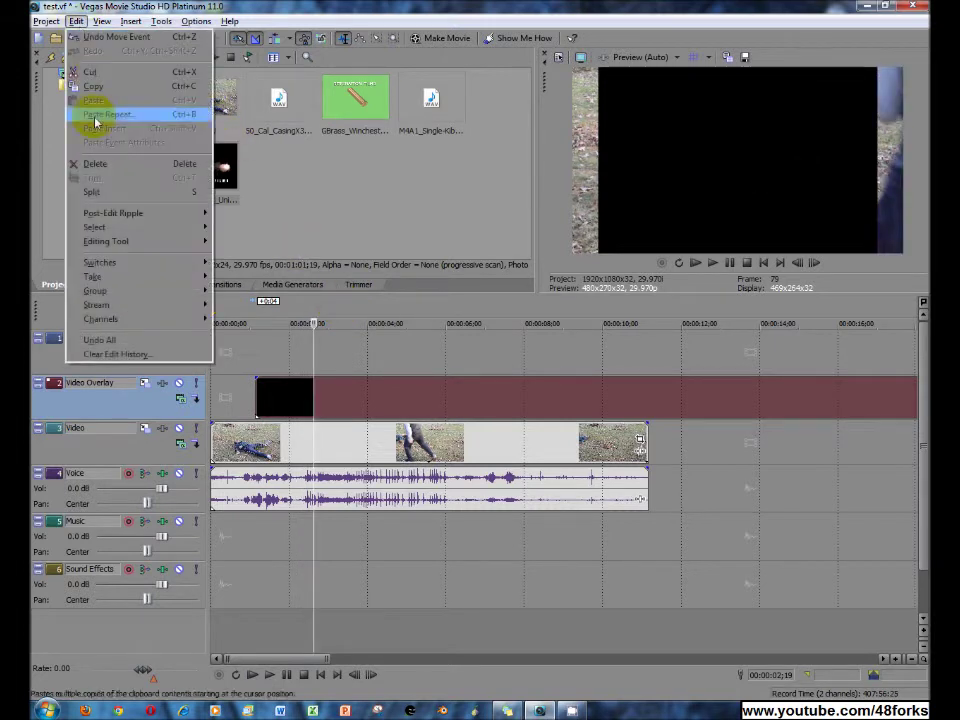
click(95, 184)
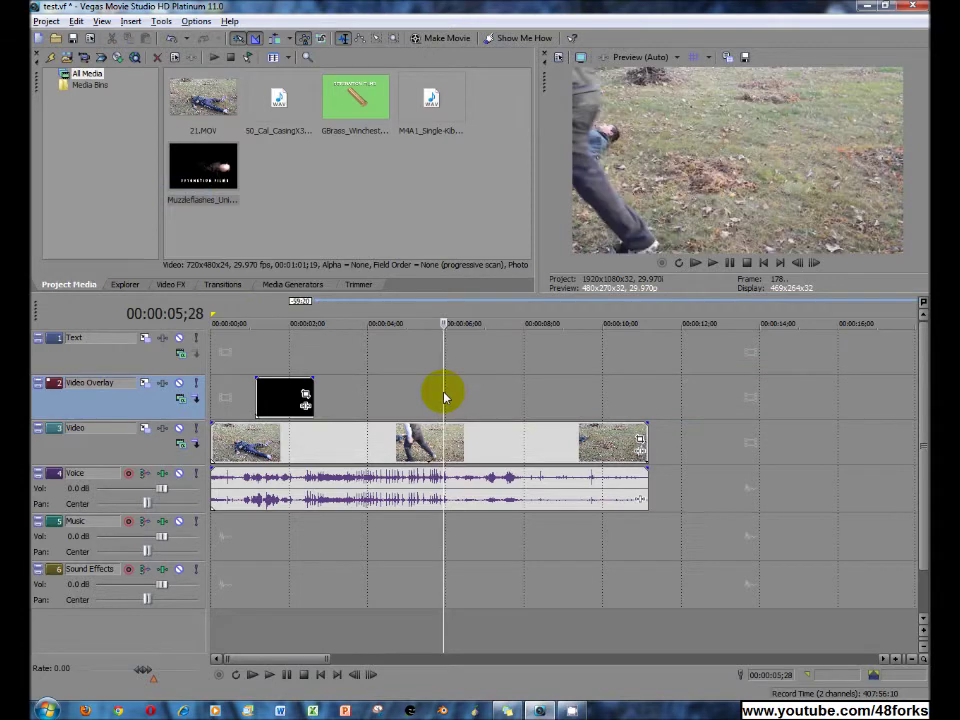
Step: Move the trimmed muzzle flash clip about 1;21 later on the Video Overlay track
click(231, 318)
drag(236, 321, 244, 324)
drag(277, 364, 326, 390)
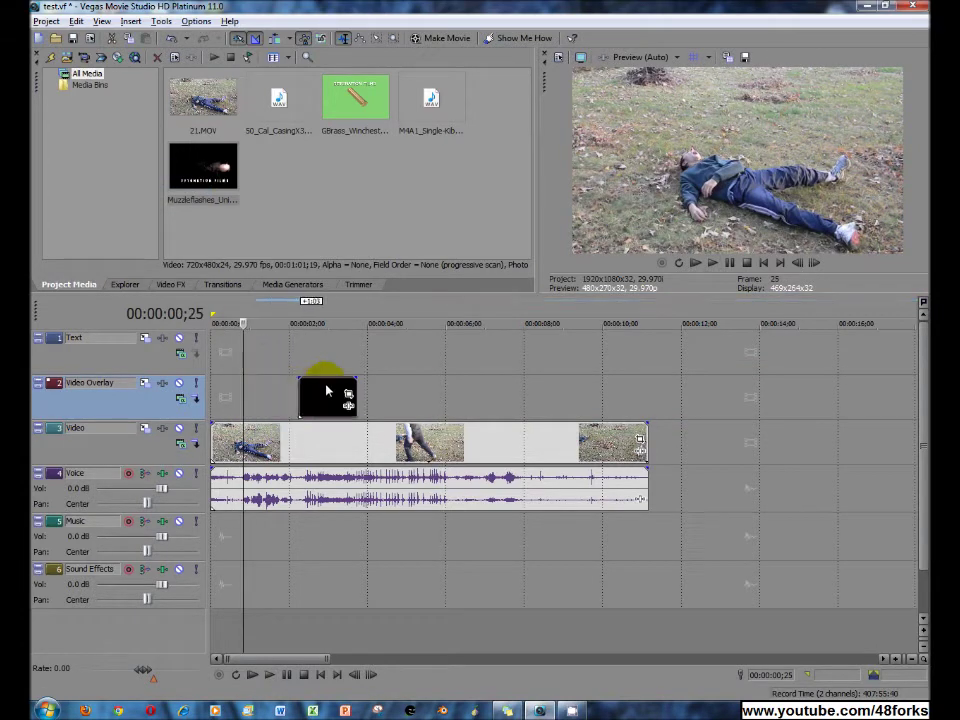
Step: Step frame by frame through the footage from about 00:00:02;13 to 00:00:03;03 to examine the gun's movement for the shot's timing
drag(246, 321, 314, 329)
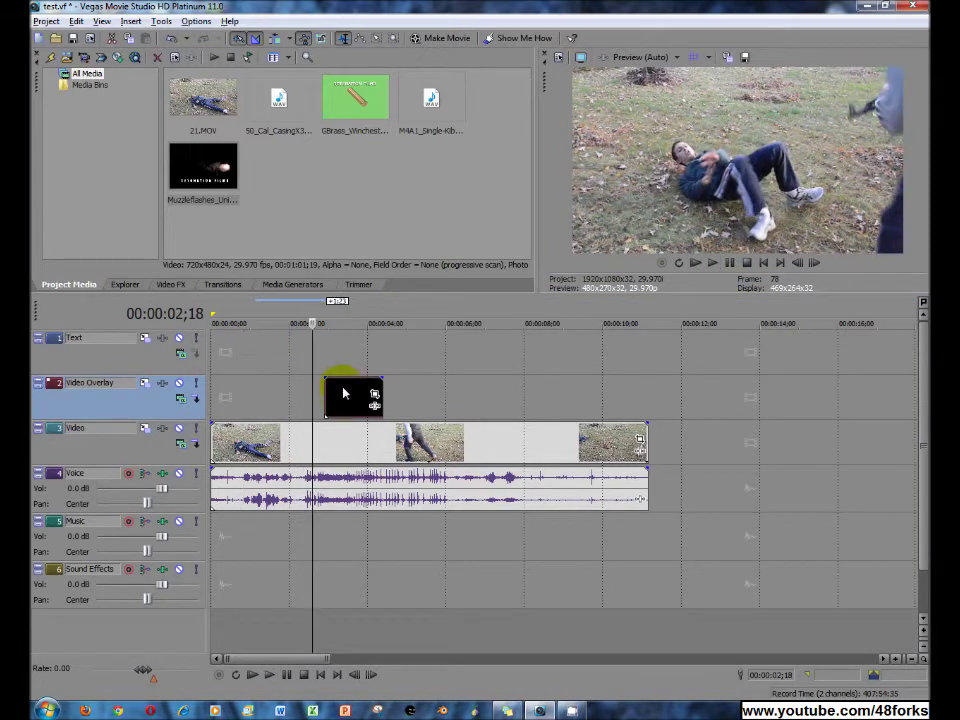
key(Left)
key(Right)
key(Right)
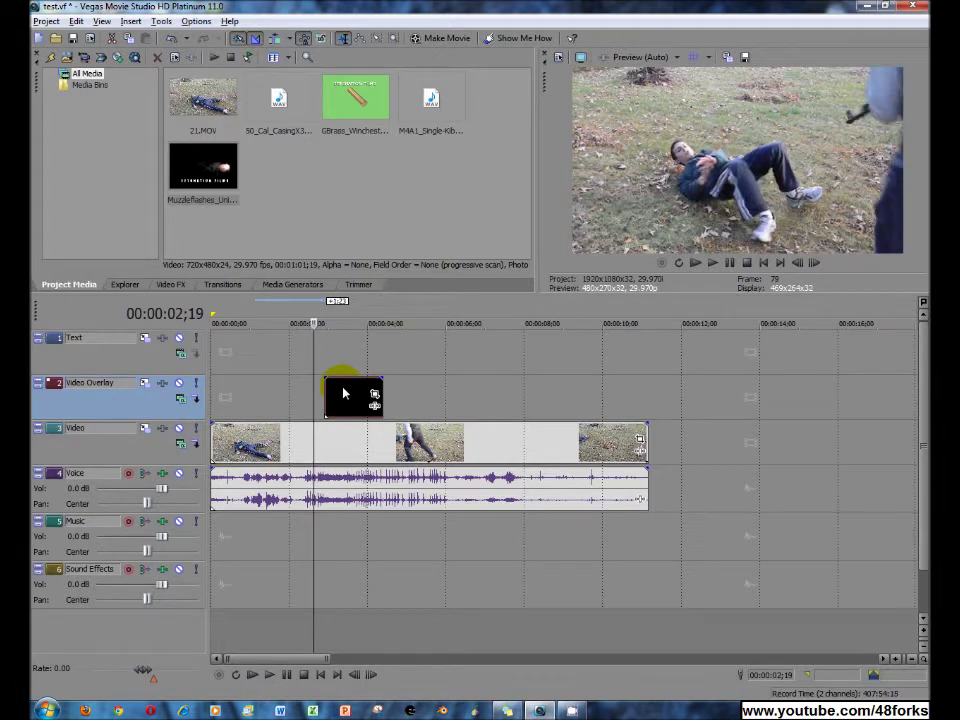
key(Left)
key(Left)
key(Left)
key(Right)
key(Left)
key(Left)
key(Left)
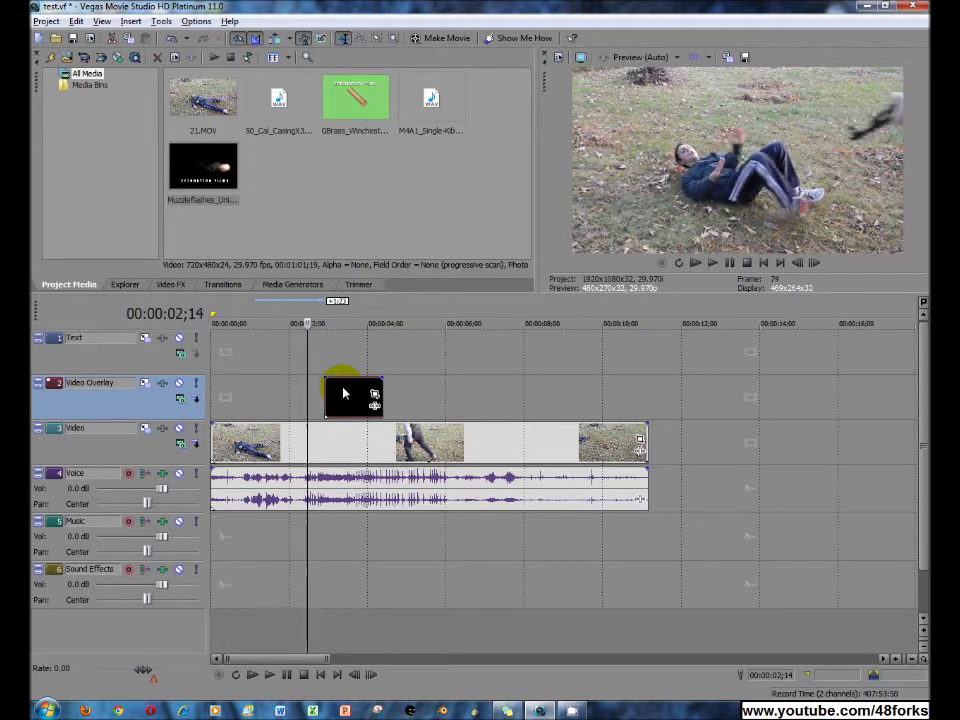
key(Left)
key(Right)
key(Right)
key(Right)
key(Right)
key(Right)
key(Right)
key(Right)
key(Right)
key(Right)
key(Right)
key(Right)
key(Right)
key(Right)
key(Right)
key(Right)
key(Right)
key(Right)
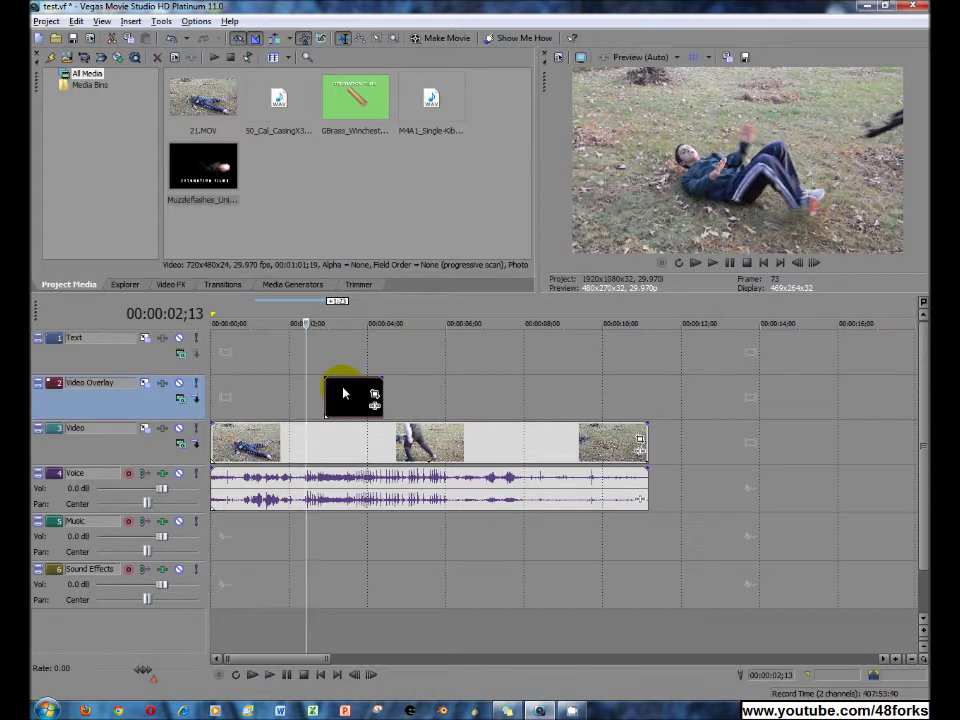
key(Right)
key(Right)
key(Right)
key(Right)
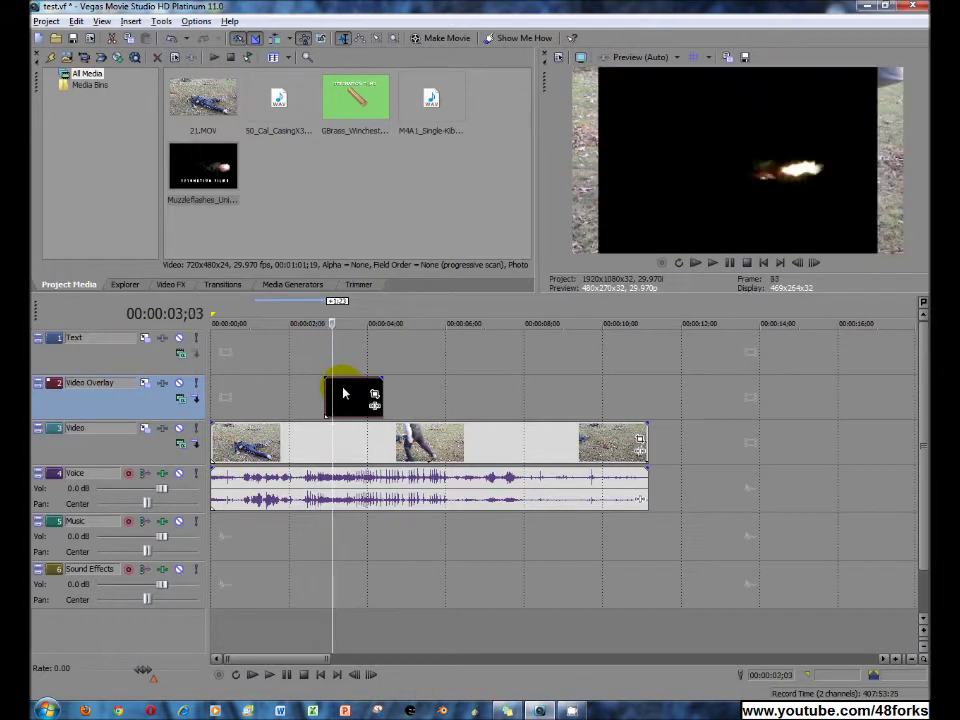
Step: Reposition the muzzle flash clip on the Video Overlay track so it starts at 00:00:03;11
drag(352, 395, 434, 395)
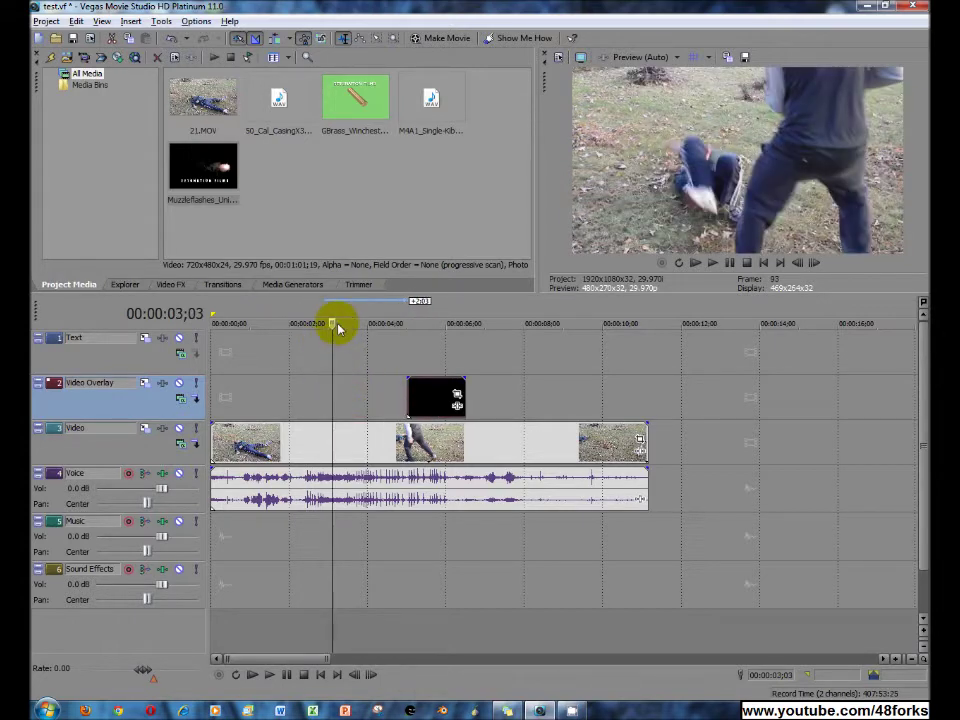
drag(335, 330, 344, 328)
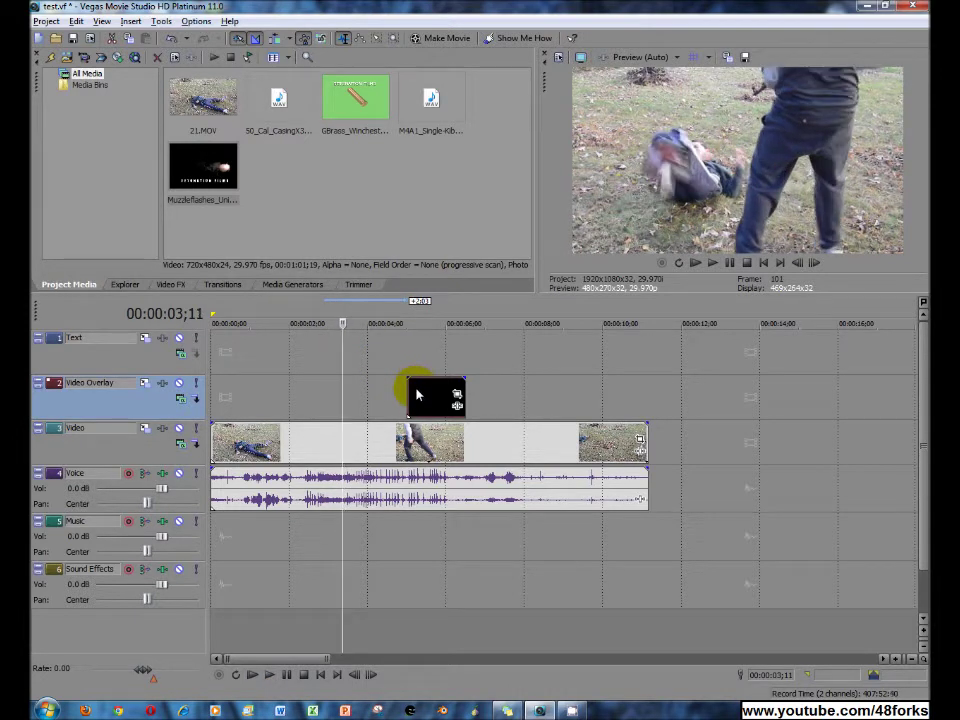
drag(420, 394, 350, 398)
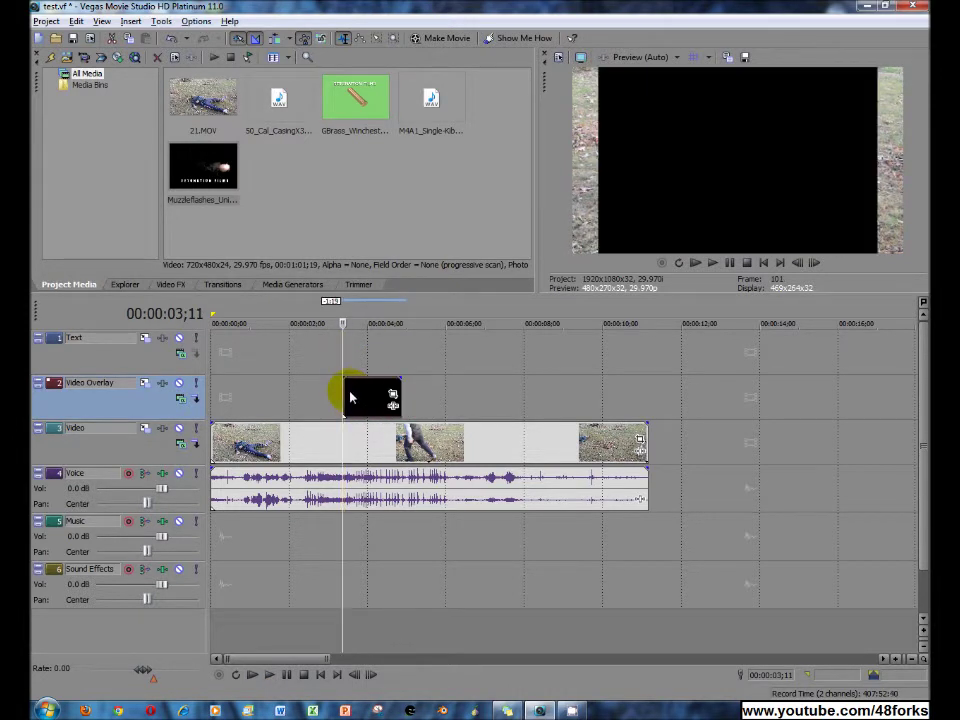
Step: Apply the Chroma Keyer effect with the Blue Screen preset to the muzzle flash clip
click(172, 283)
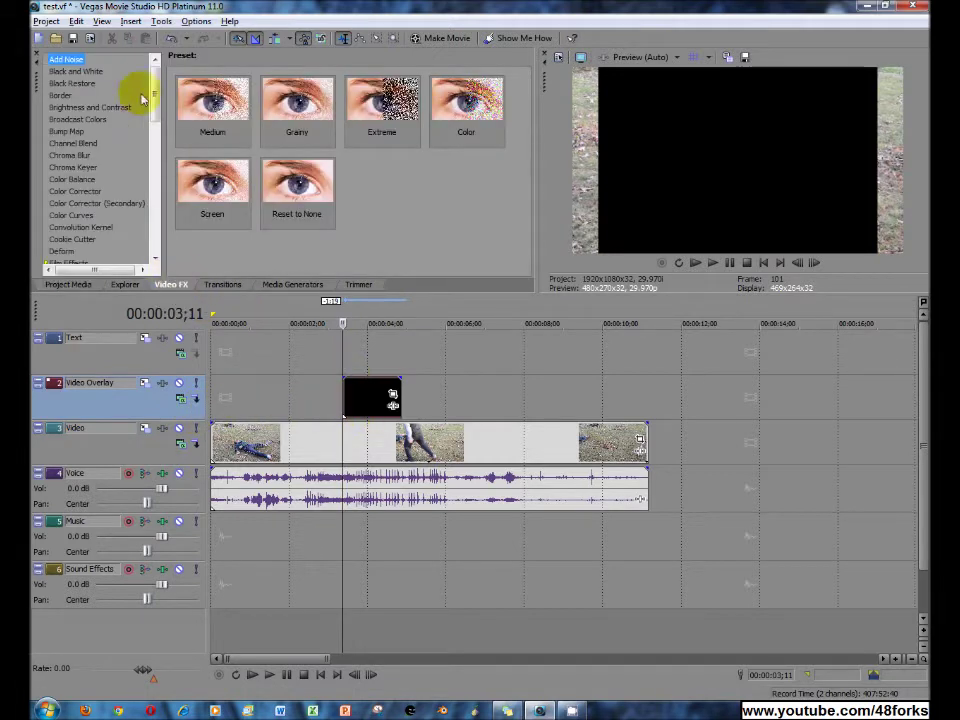
click(72, 168)
drag(212, 102, 372, 400)
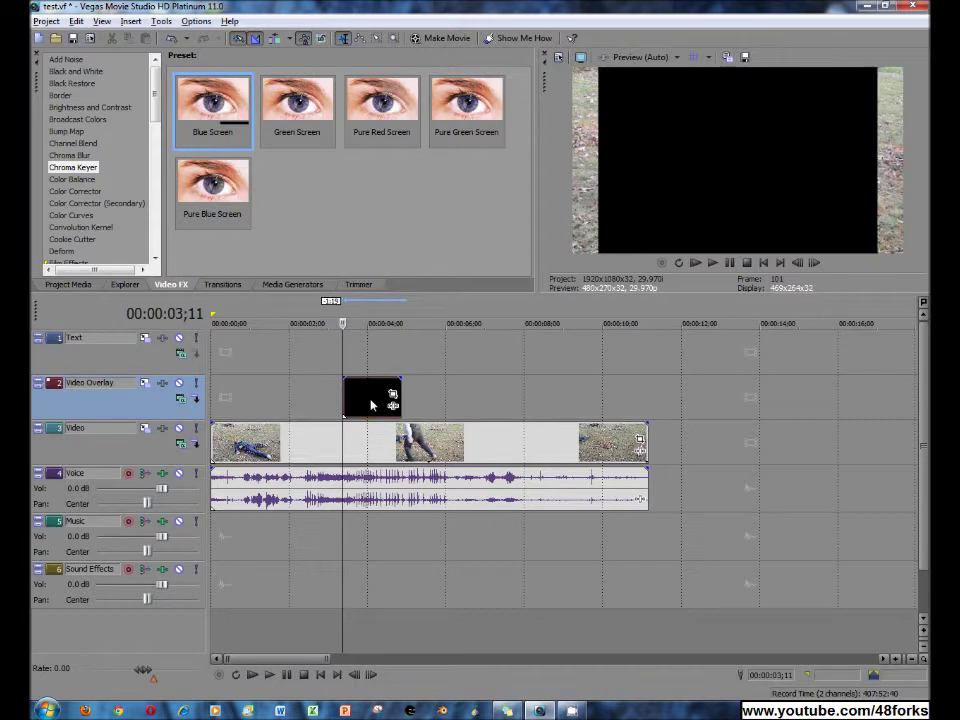
drag(370, 108, 933, 392)
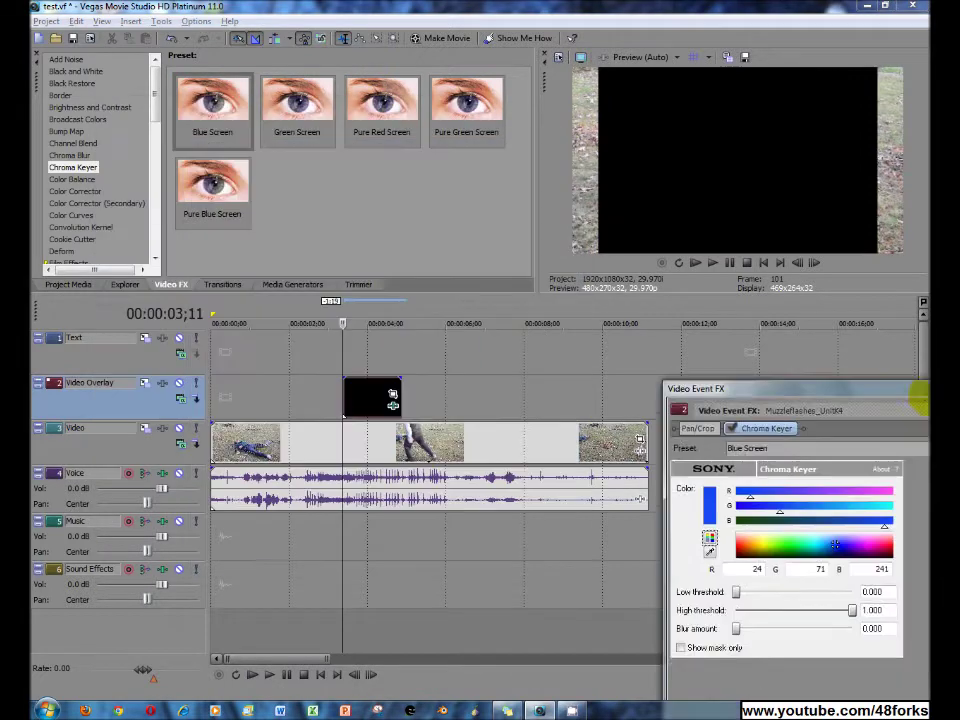
Step: Show the muzzle flash frame at 00:00:03;18 and place the Chroma Keyer settings window clear of the video preview
click(347, 330)
mouse_move(347, 330)
mouse_down()
mouse_move(364, 332)
mouse_move(353, 328)
mouse_up()
drag(700, 395, 182, 134)
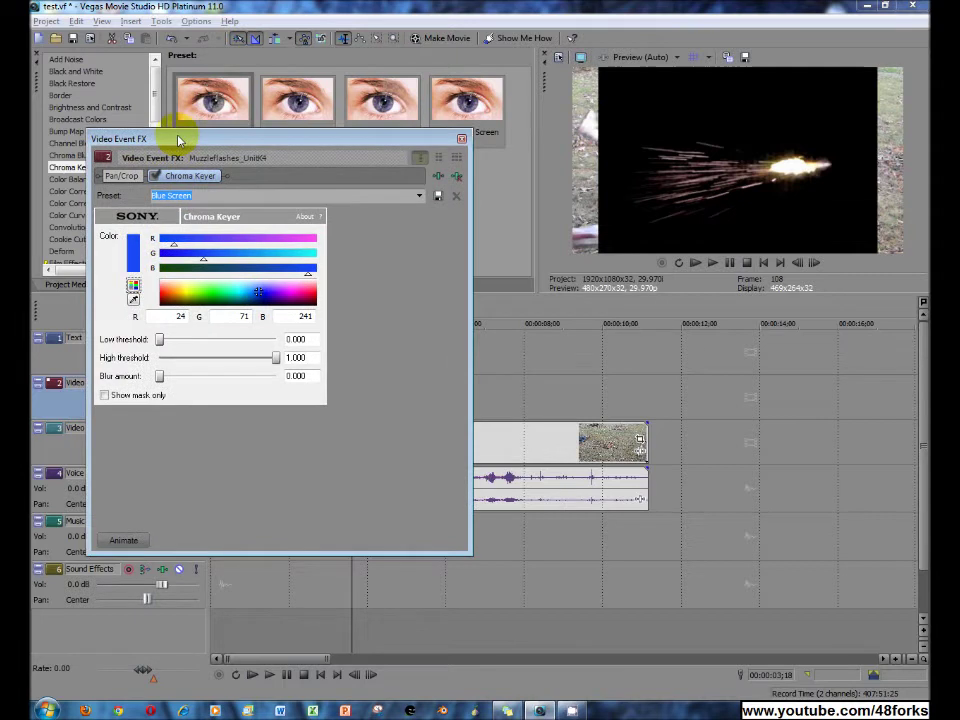
Step: Key out the muzzle flash's black background by sampling it as the key color, with low threshold 0.218, high threshold 0.921 and blur 0.151
click(134, 300)
click(636, 116)
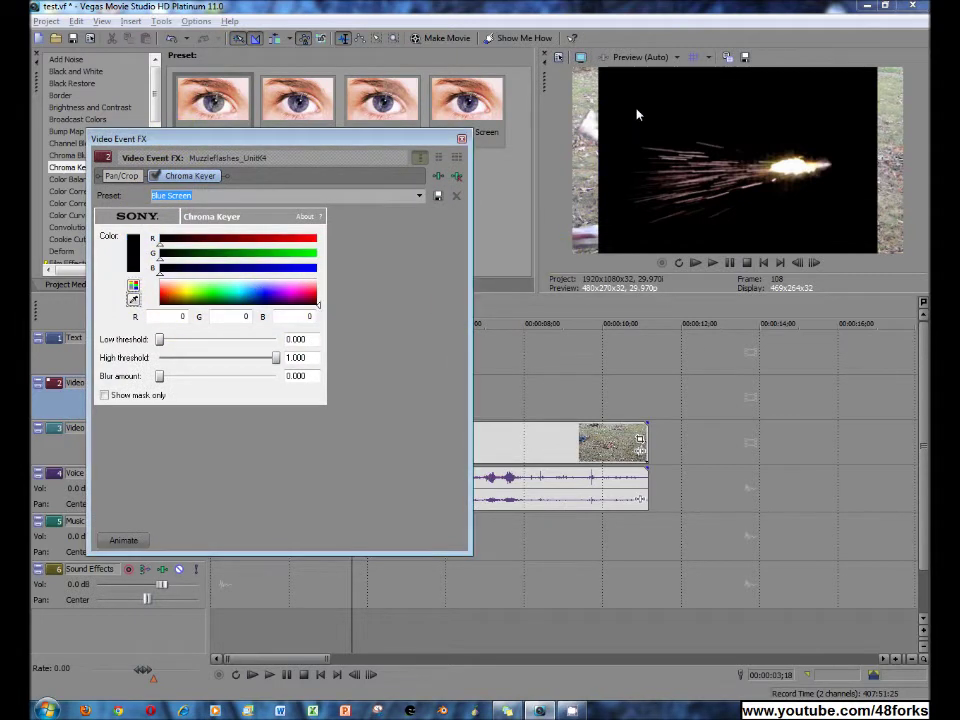
click(159, 380)
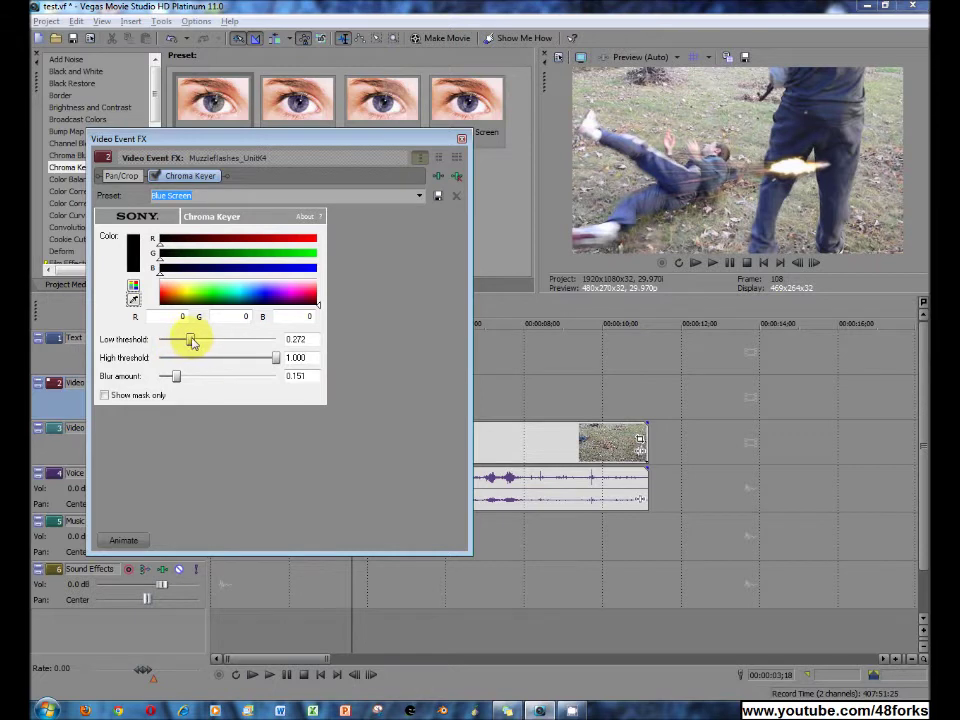
drag(191, 341, 185, 341)
click(272, 362)
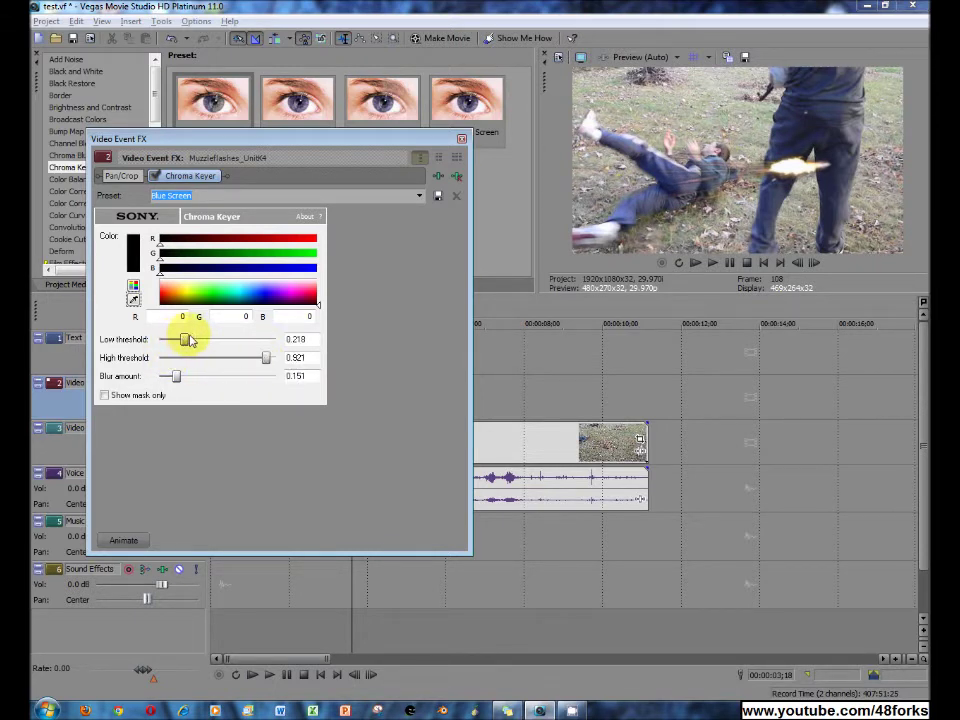
click(462, 141)
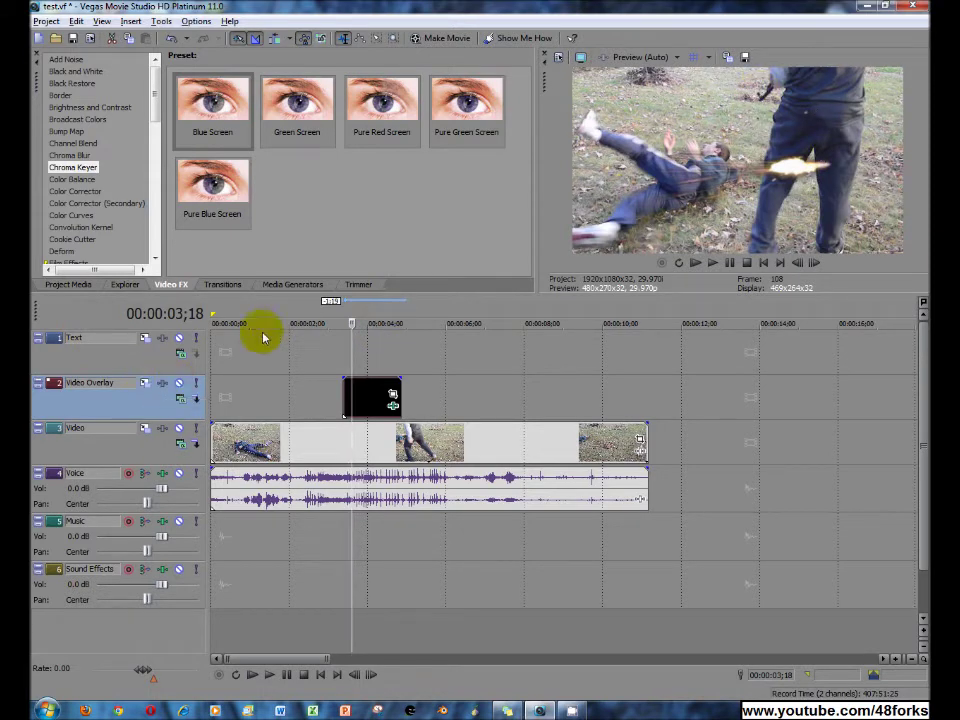
Step: Rotate the Video Overlay track's motion frame to about -32.8°, move the flash to the gun's muzzle and scale the frame to about 1,882.51 × 1,058.91
click(145, 384)
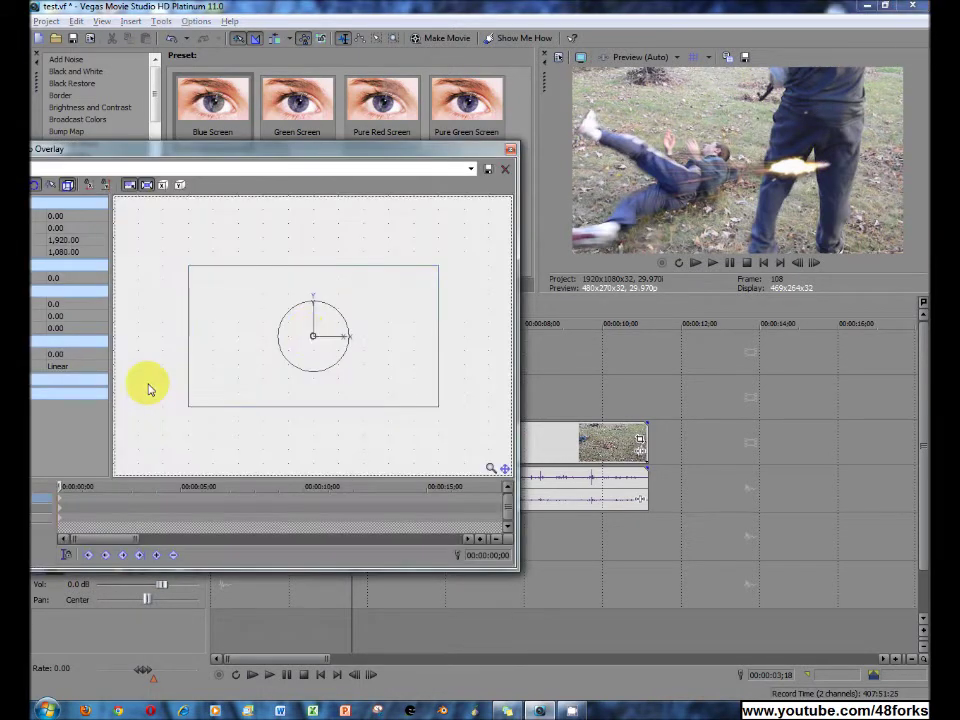
mouse_move(294, 275)
mouse_down()
mouse_move(274, 259)
mouse_move(289, 264)
mouse_up()
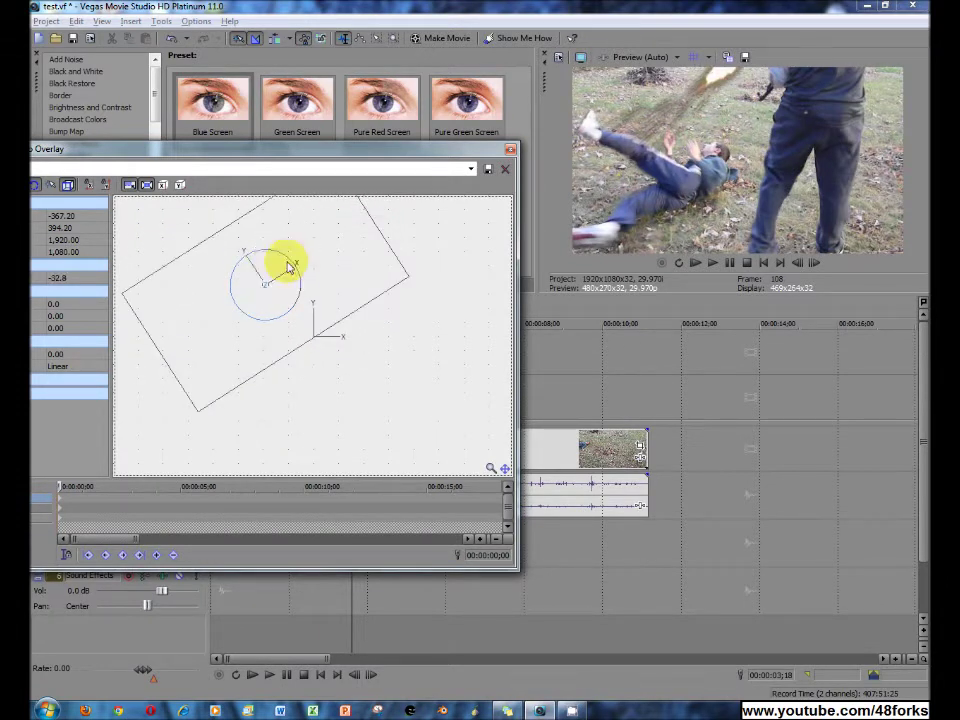
drag(231, 320, 244, 359)
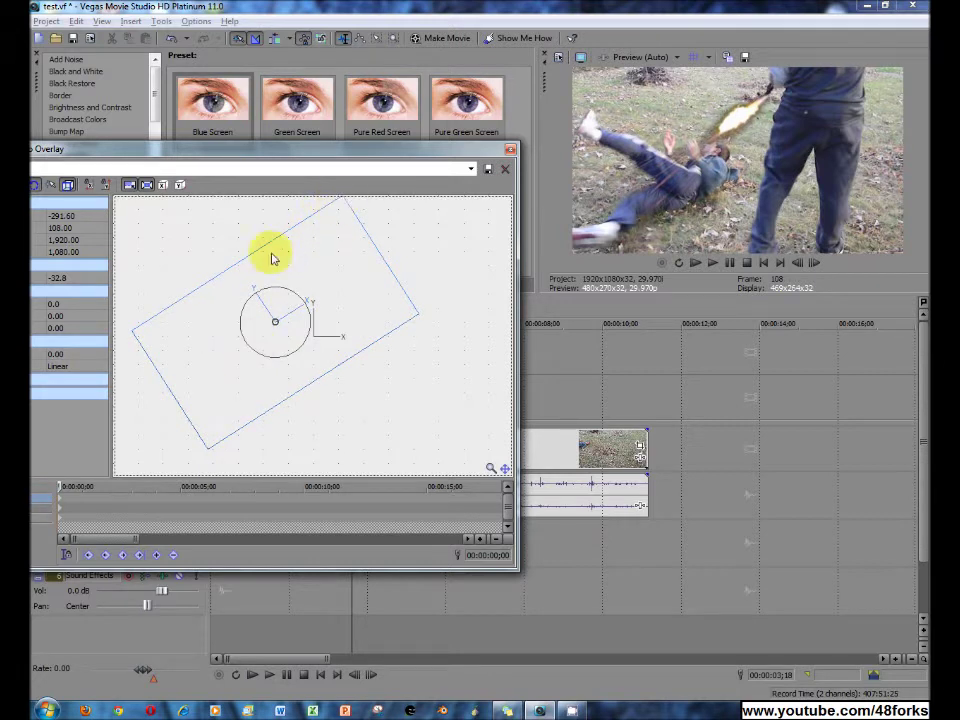
click(131, 338)
drag(131, 338, 134, 331)
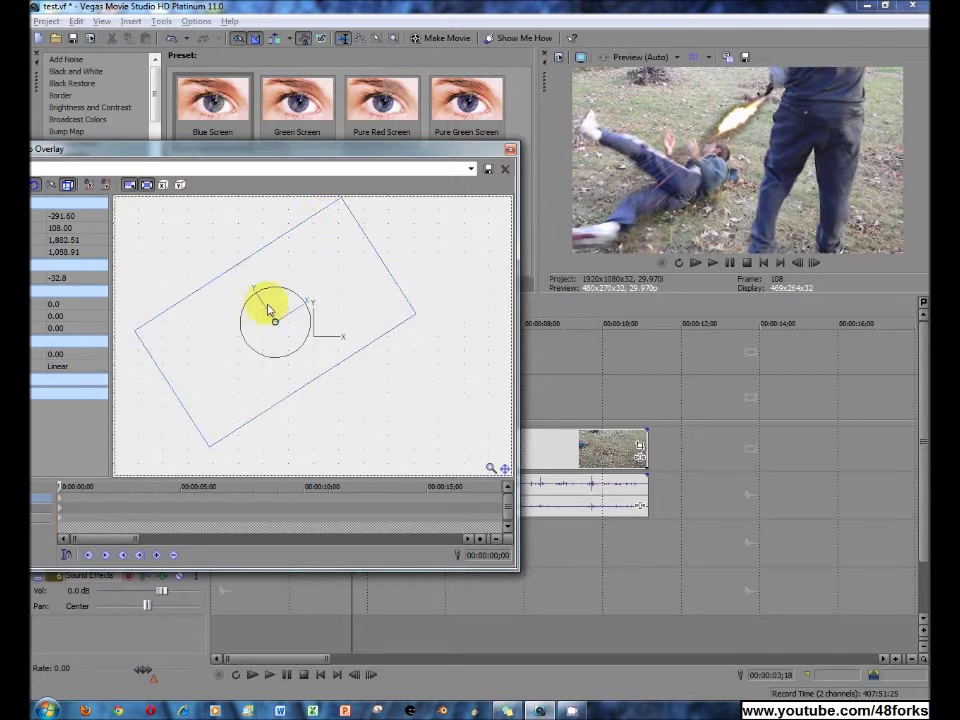
Step: Fine-tune the Video Overlay track motion to about -37.0° rotation and position X -243.00, Y 97.20
drag(338, 283, 338, 280)
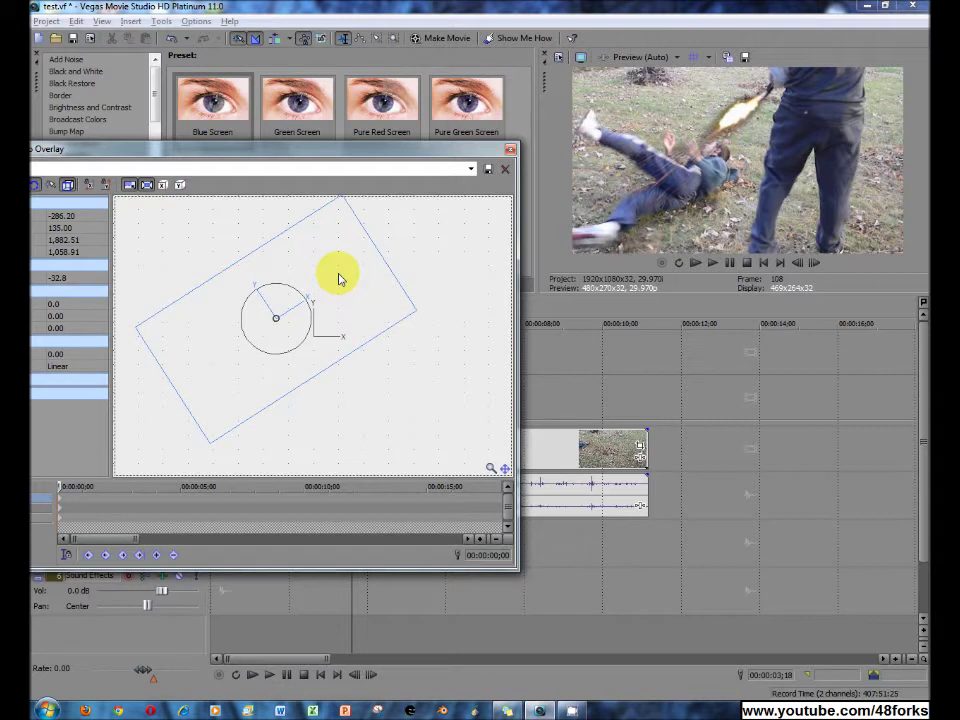
drag(285, 306, 307, 292)
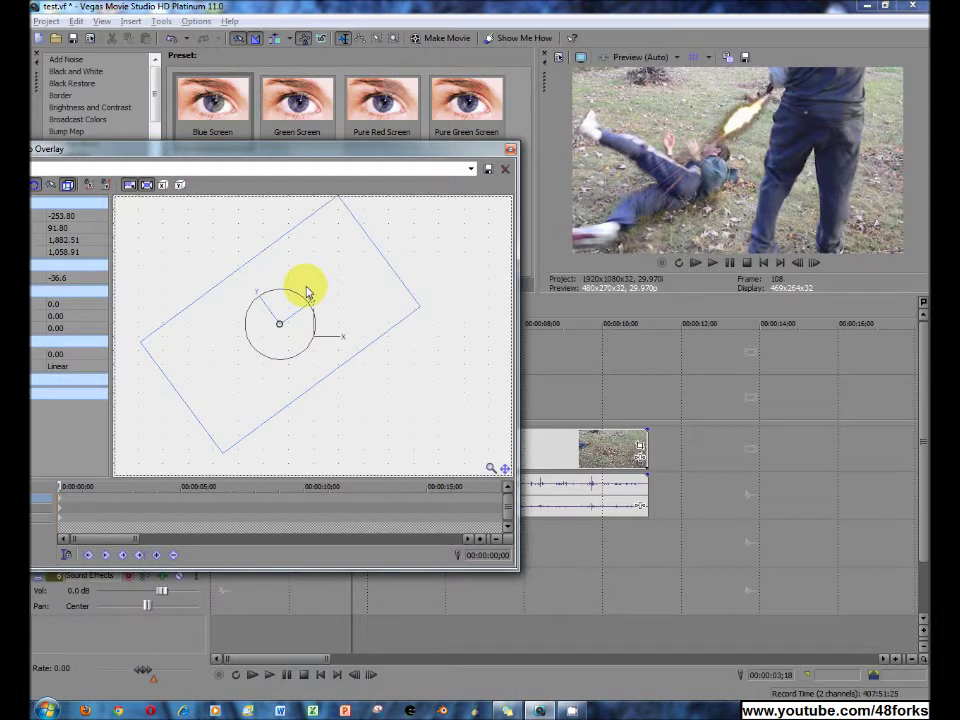
drag(319, 254, 312, 254)
drag(300, 298, 288, 328)
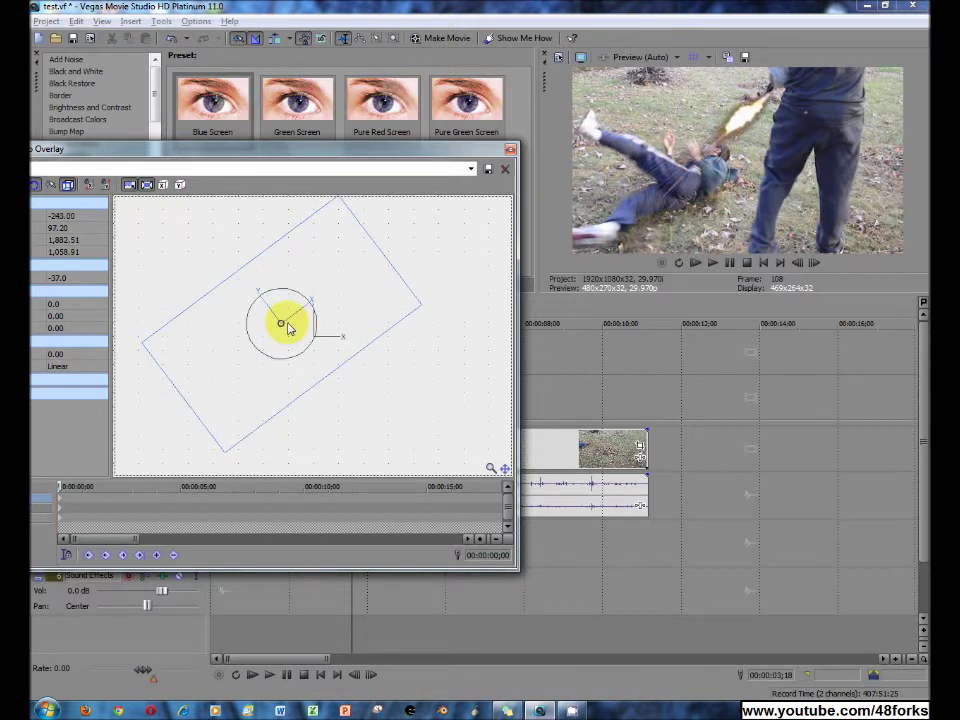
click(510, 151)
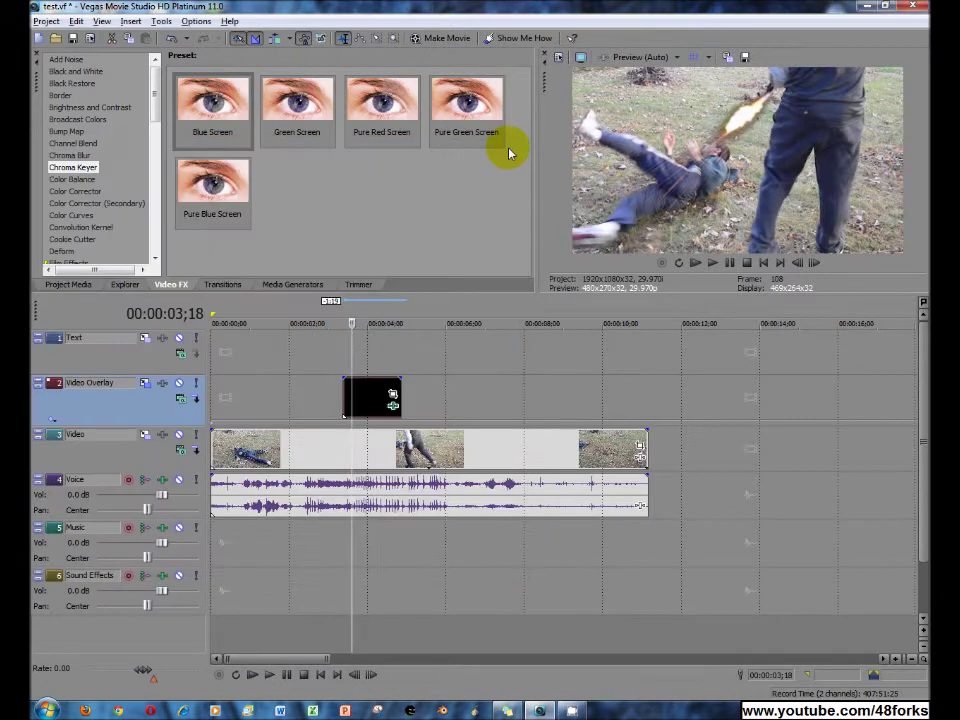
Step: Nudge the flash in the Video Overlay track motion to position X -259.20, Y 108.00
click(142, 385)
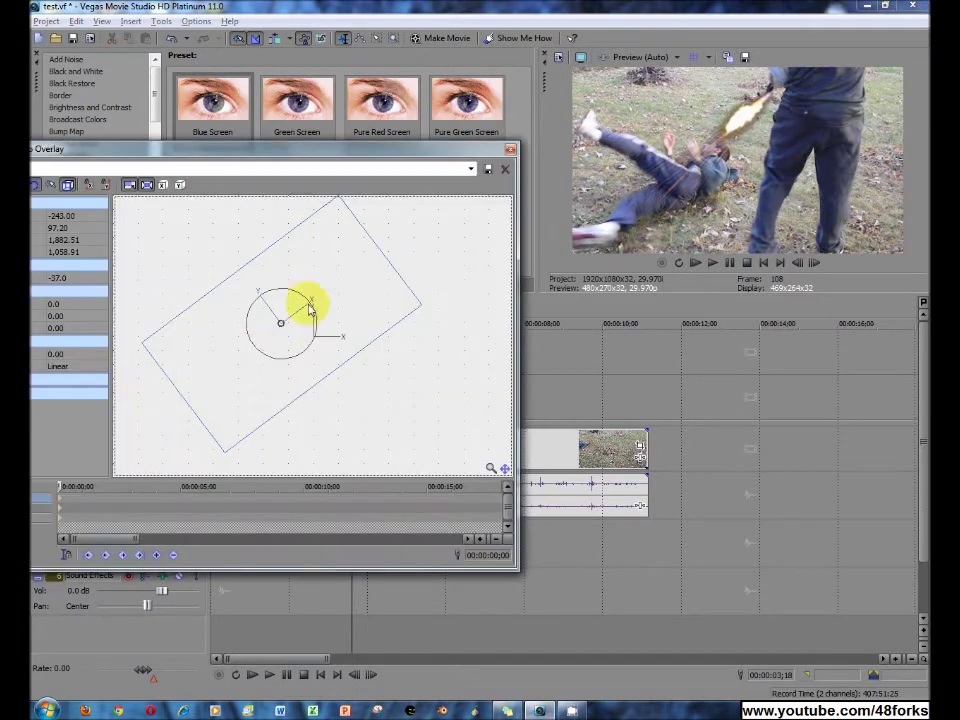
click(320, 231)
drag(338, 200, 195, 343)
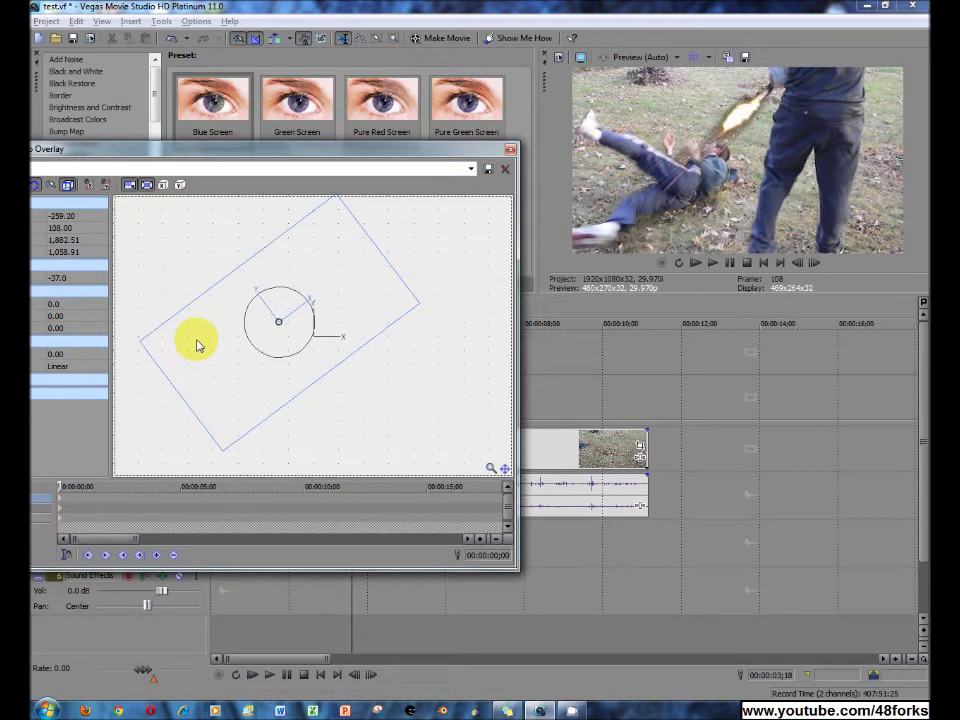
click(510, 149)
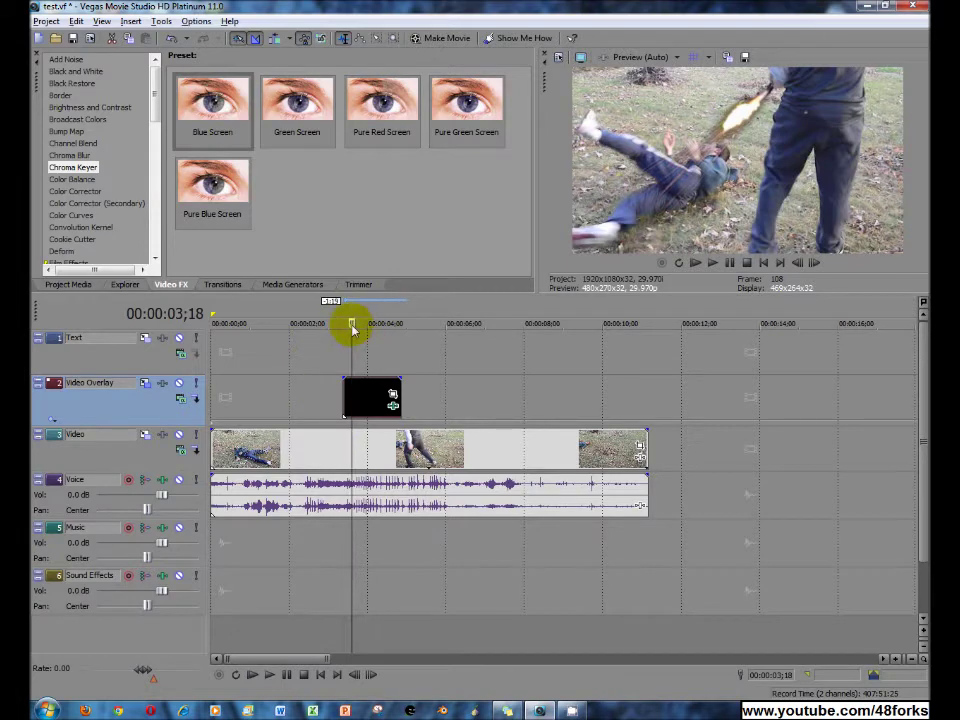
Step: Split the main footage at 00:00:03;17, the frame where the muzzle flash first appears
key(Left)
key(Left)
key(Left)
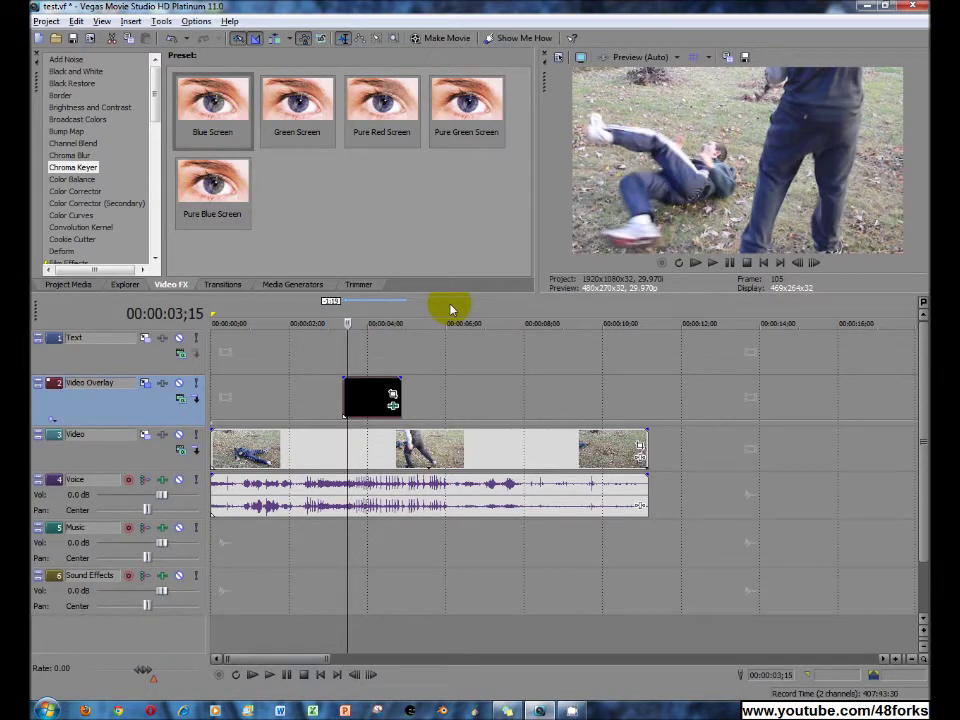
key(Right)
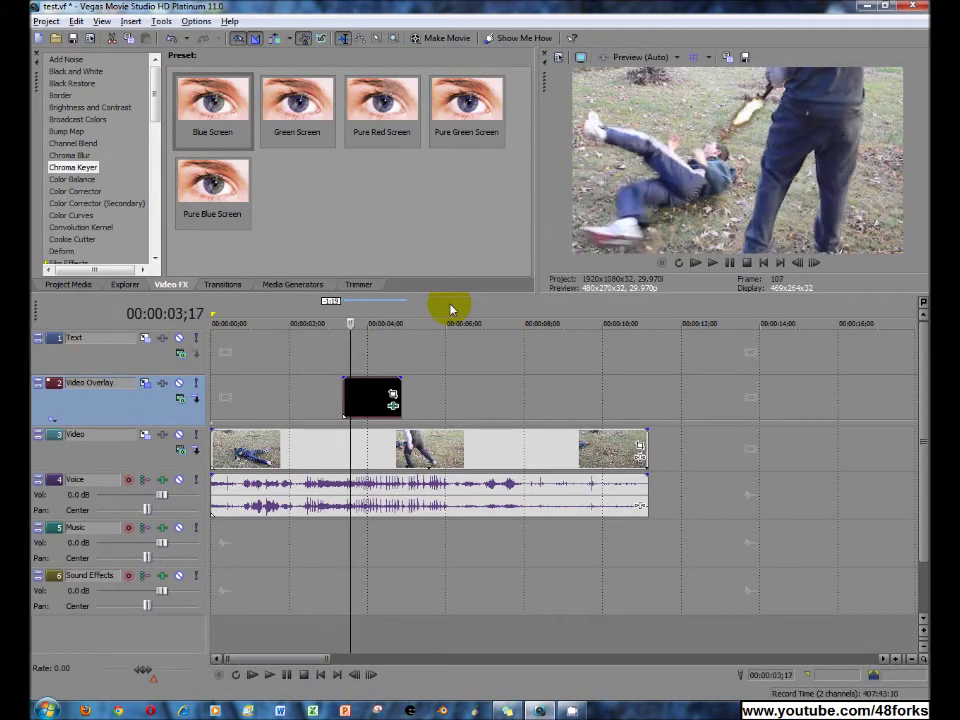
click(355, 438)
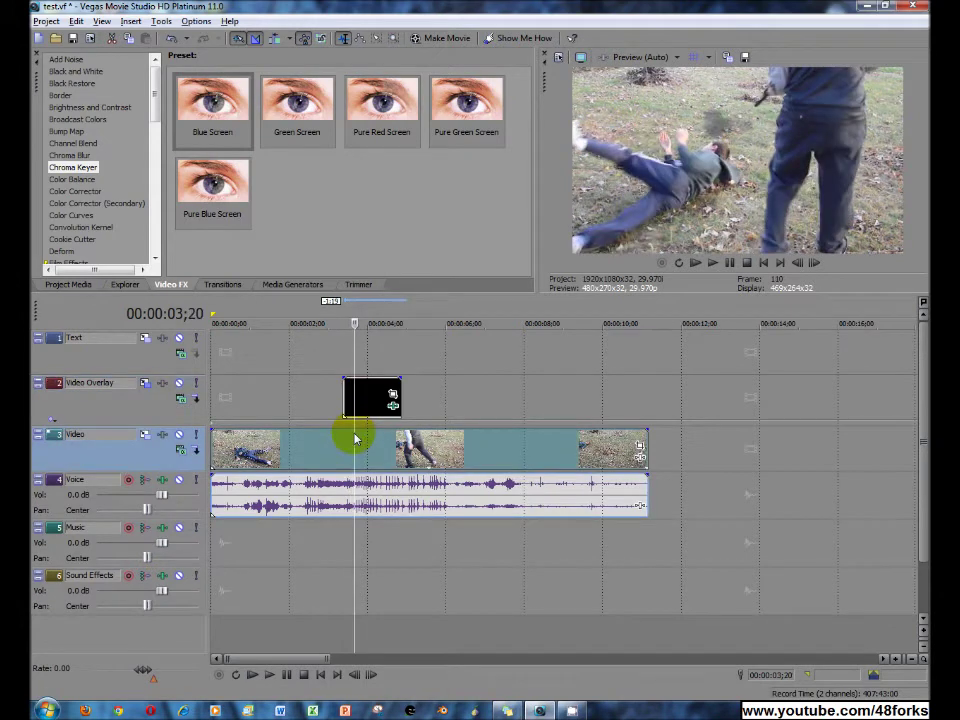
key(Left)
key(Left)
key(Left)
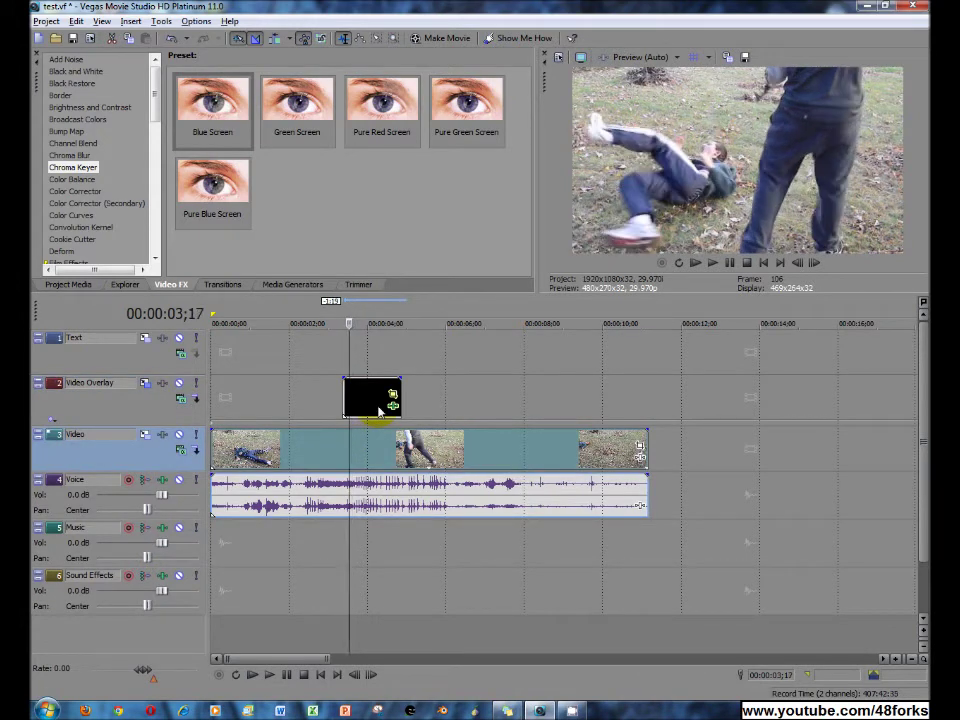
click(76, 21)
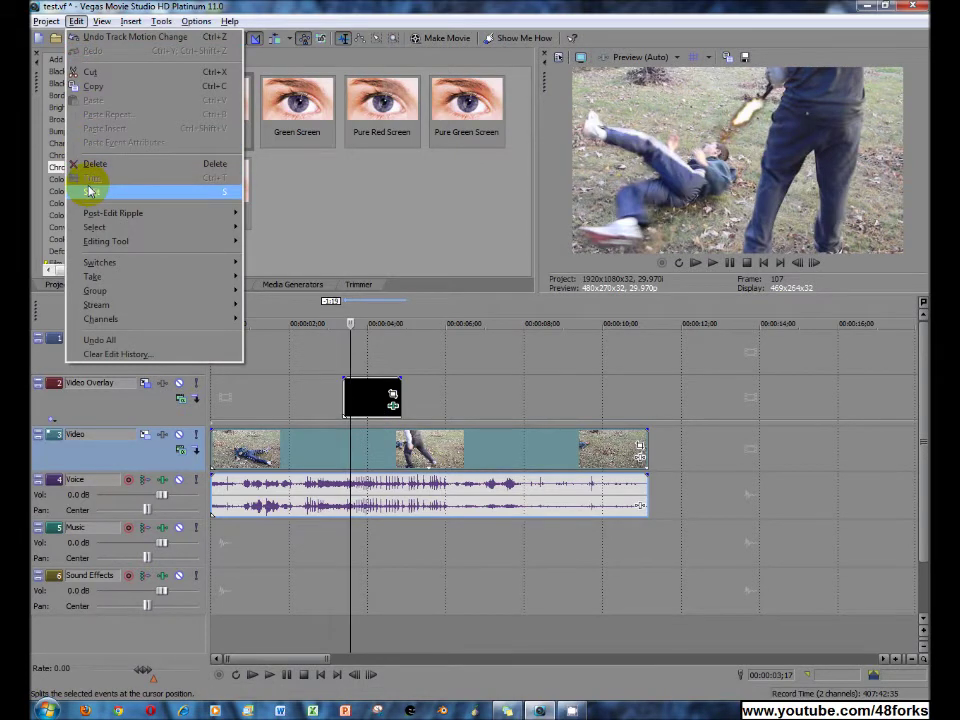
click(90, 191)
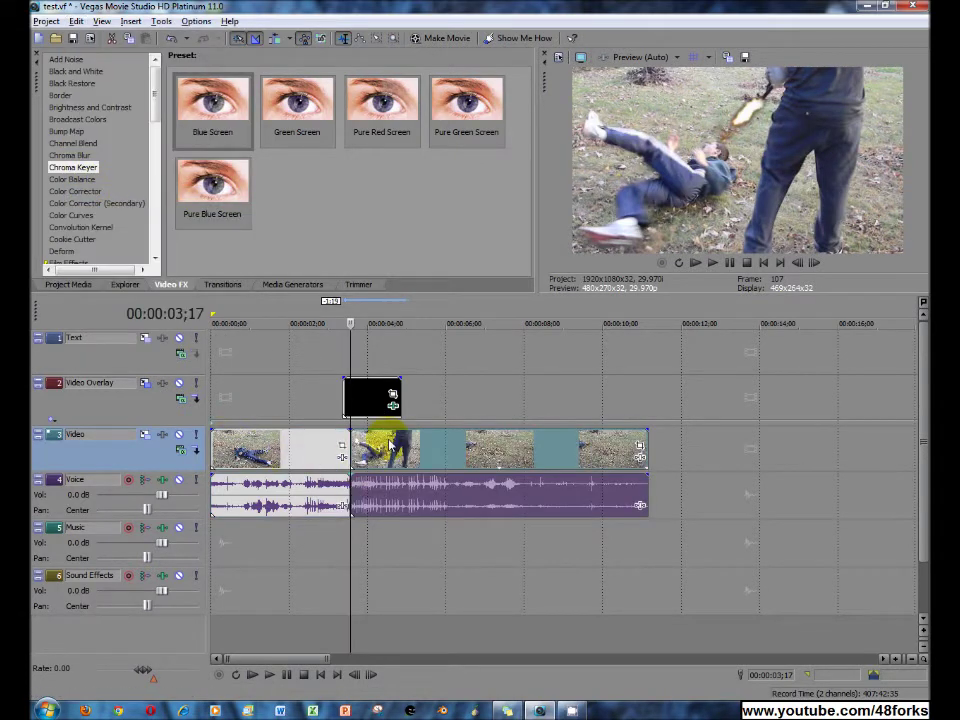
Step: Split the main footage again at 00:00:03;19, just after the flash ends, to isolate the flash frames
key(Right)
key(Right)
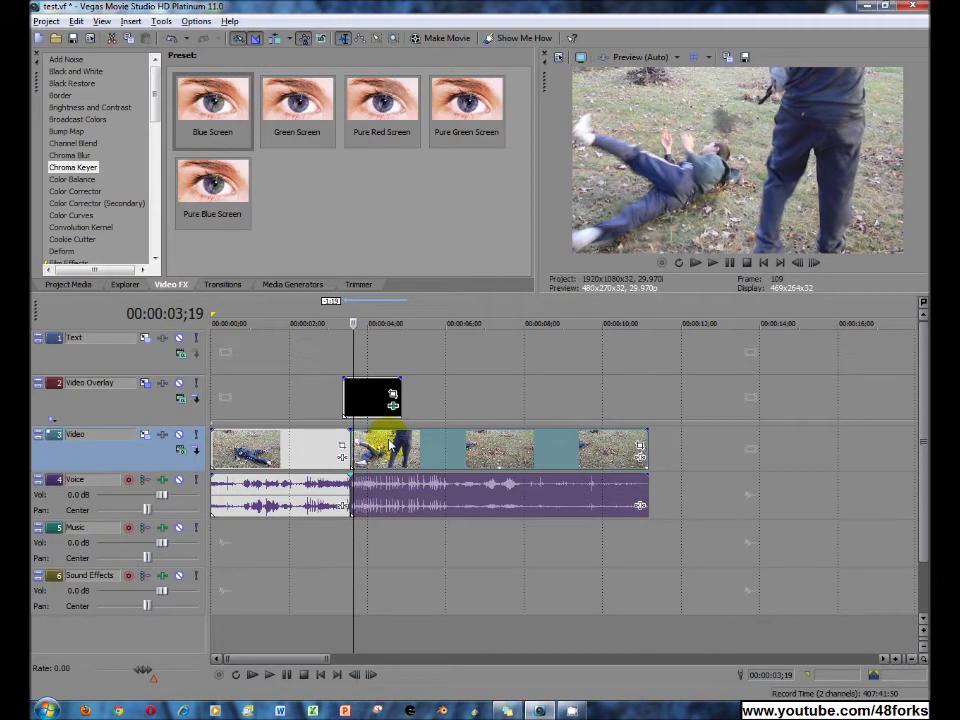
click(76, 21)
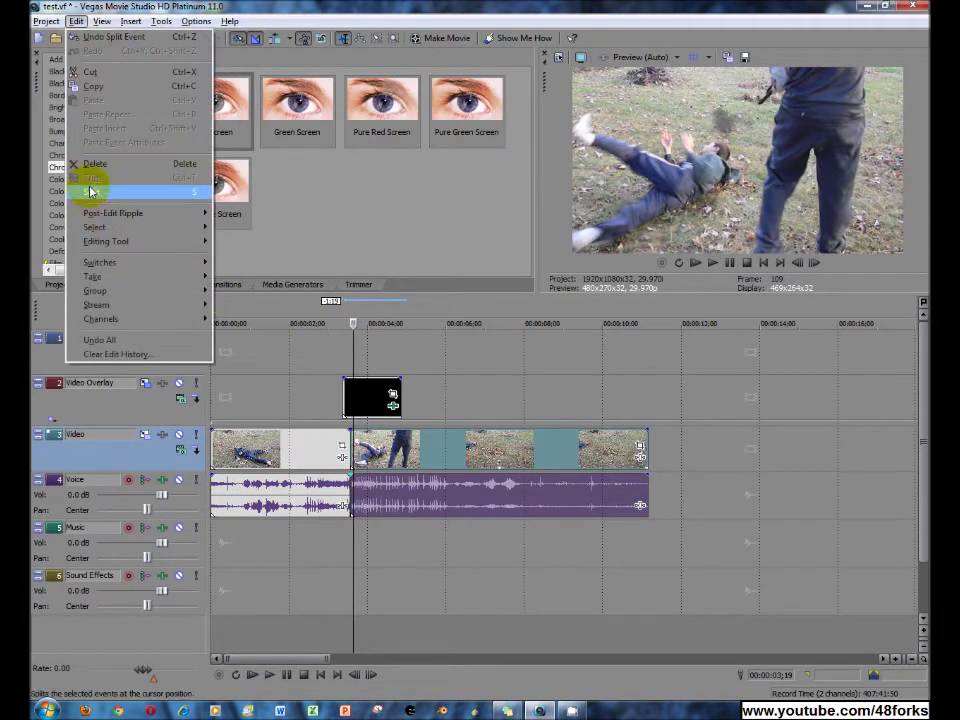
click(90, 193)
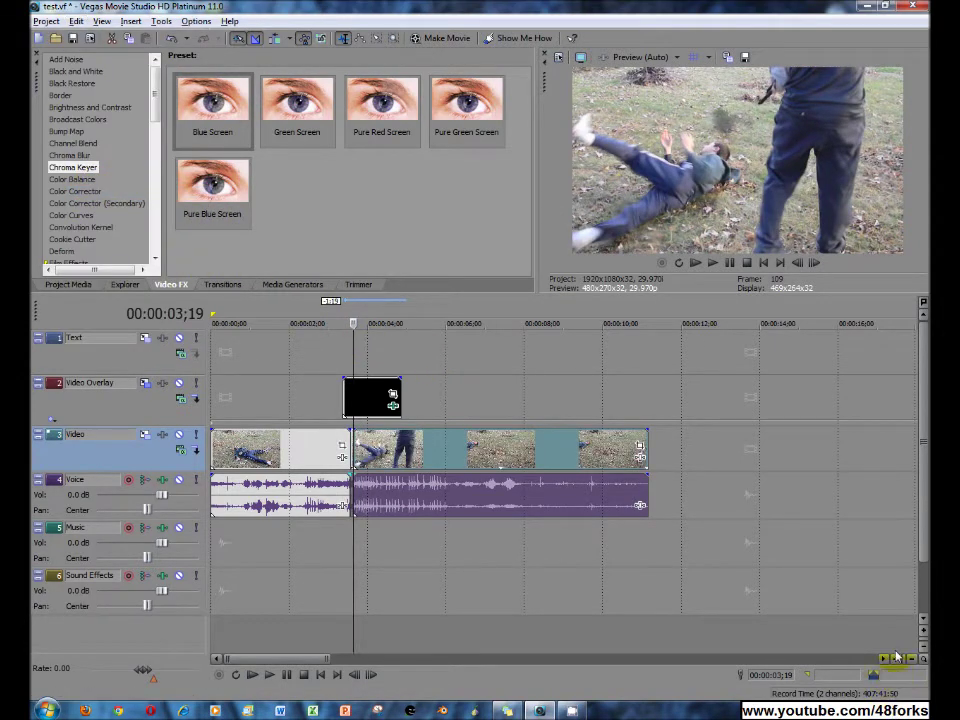
Step: Apply the Brightness and Contrast effect with the Very Bright preset to the short footage segment under the muzzle flash
click(897, 658)
click(897, 658)
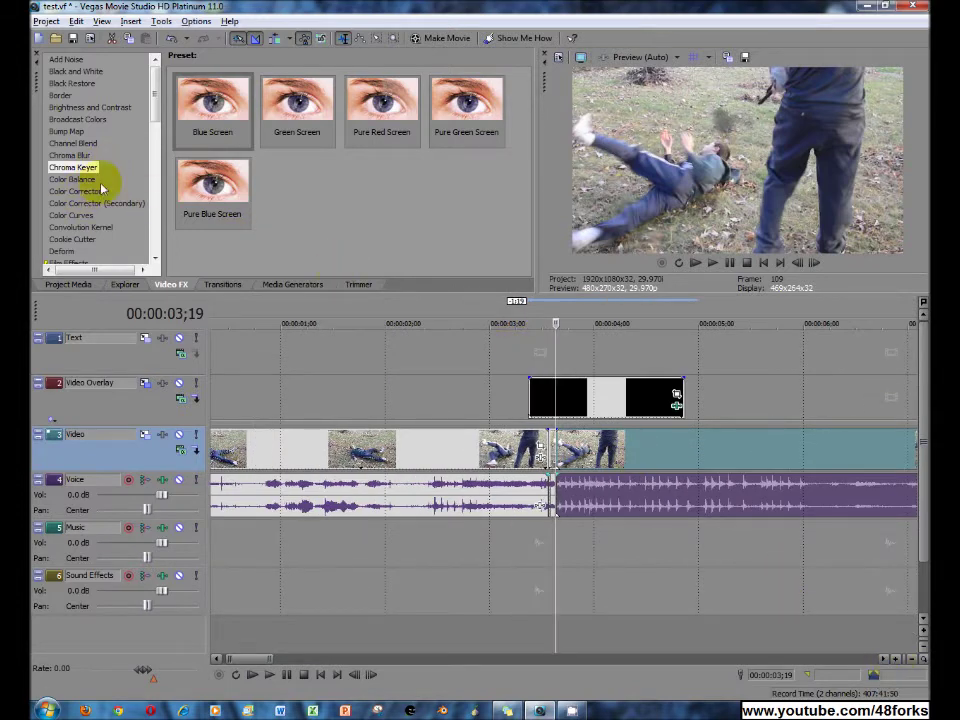
click(64, 105)
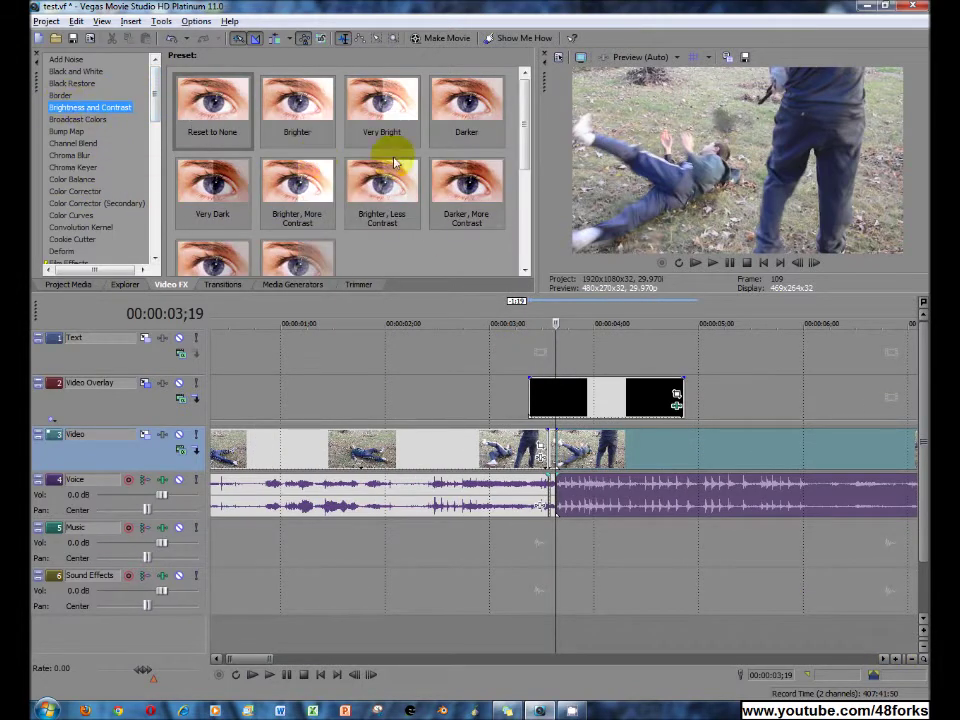
drag(390, 126, 553, 450)
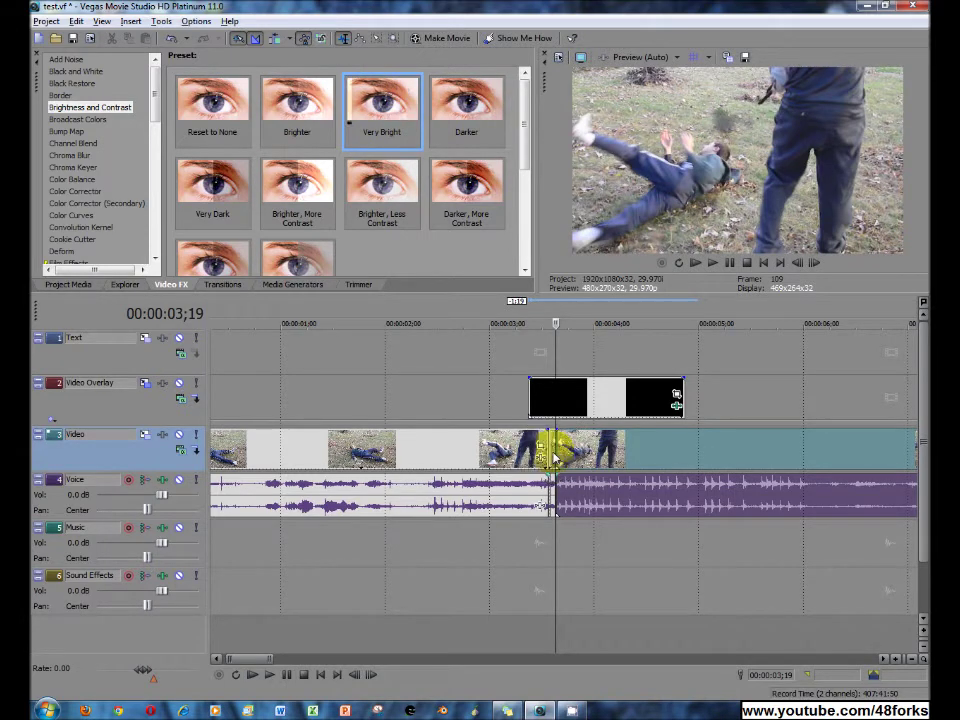
drag(556, 323, 549, 325)
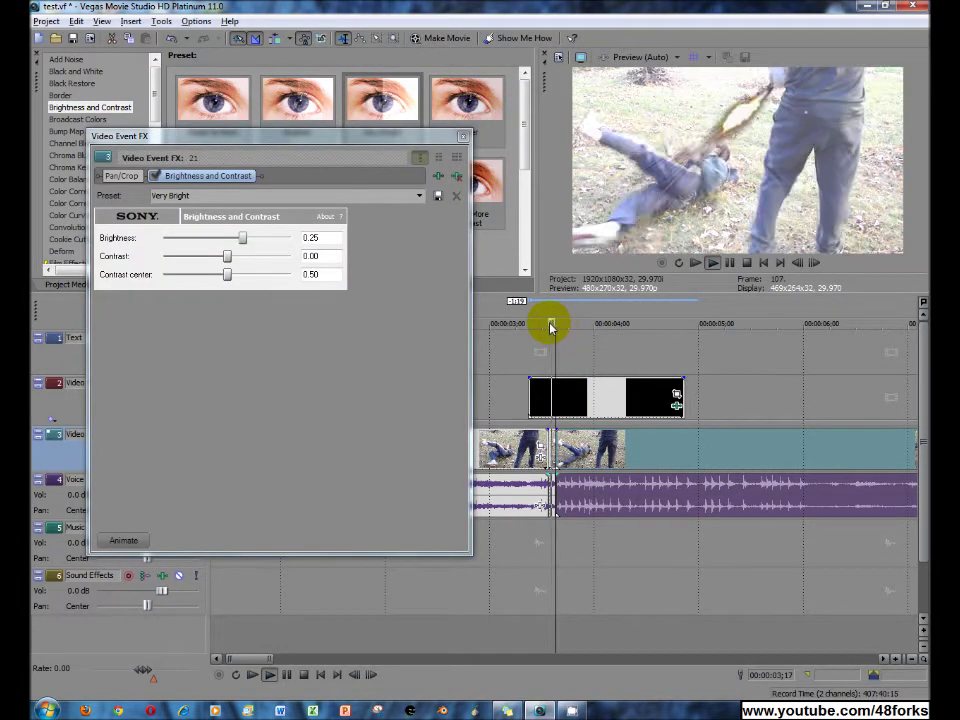
click(305, 237)
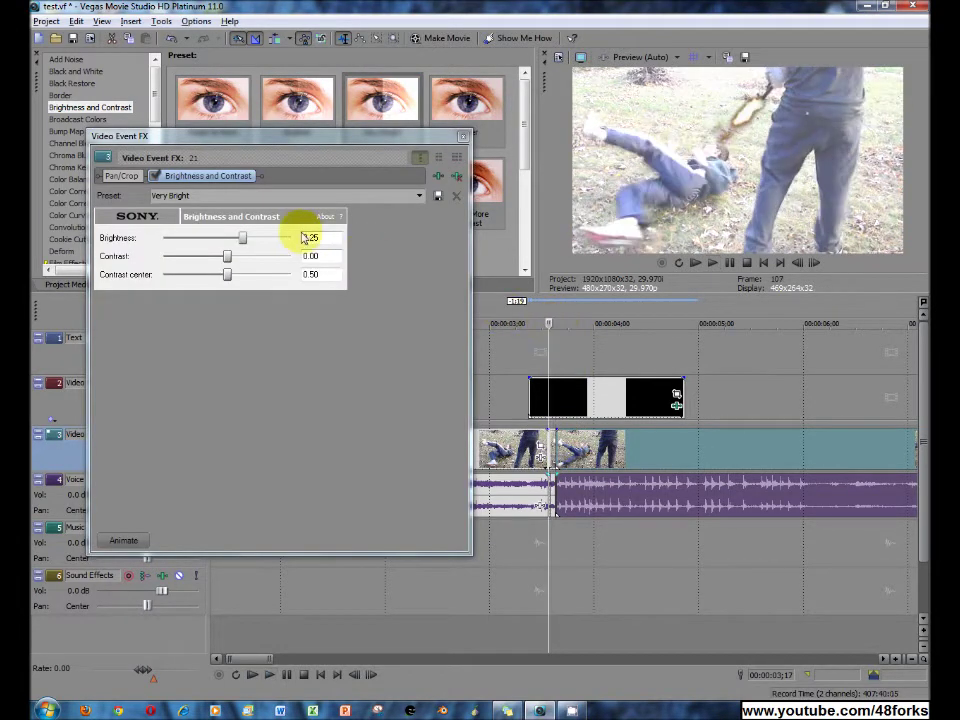
click(462, 136)
Step: Step back and forth frame by frame between about 00:00:03;16 and 00:00:03;20 to examine the brightened muzzle flash
key(Left)
key(Right)
key(Right)
key(Right)
key(Left)
key(Left)
key(Right)
key(Right)
key(Left)
key(Left)
key(Left)
key(Left)
key(Right)
key(Right)
key(Right)
key(Right)
key(Right)
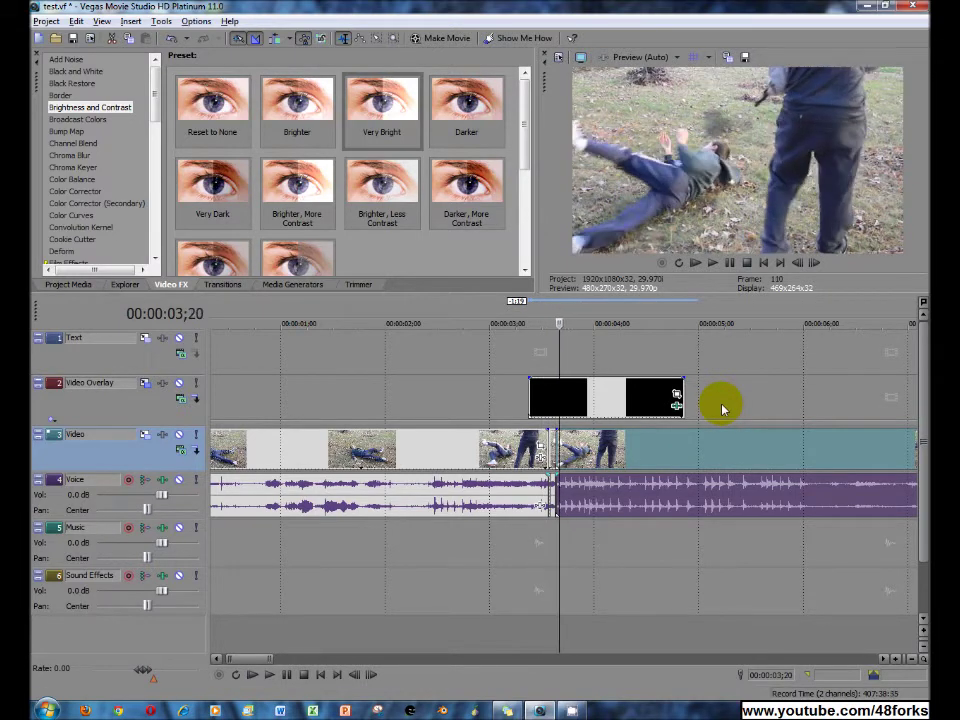
key(Left)
key(Left)
key(Left)
key(Left)
key(Right)
key(Right)
key(Right)
key(Left)
key(Left)
key(Left)
key(Right)
key(Right)
key(Right)
key(Left)
key(Left)
key(Left)
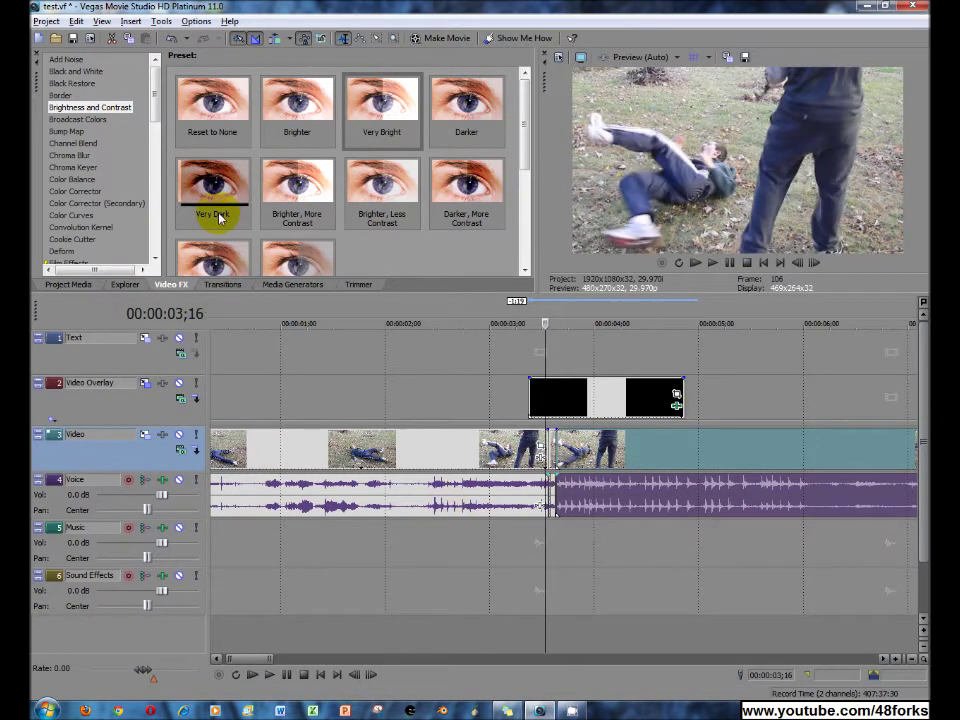
Step: Place the M4A1_Single gunshot sound on the Music track, starting at the flash at about 00:00:03;17
click(68, 284)
click(212, 209)
drag(431, 100, 550, 545)
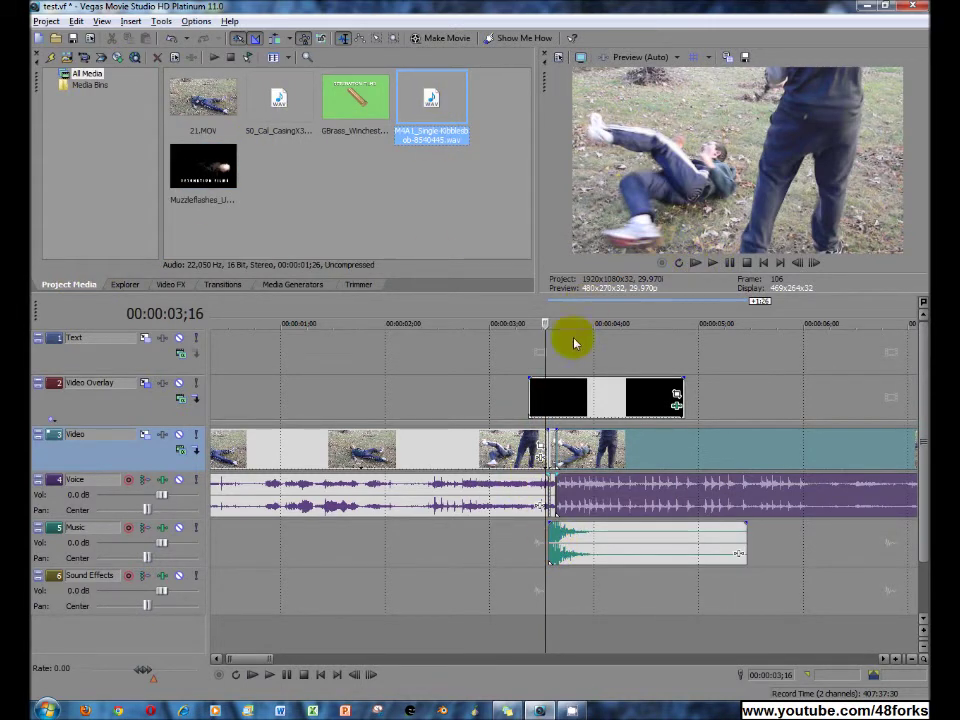
Step: Play back the footage from about 00:00:03;06 to check the gunshot sound against the muzzle flash
click(510, 326)
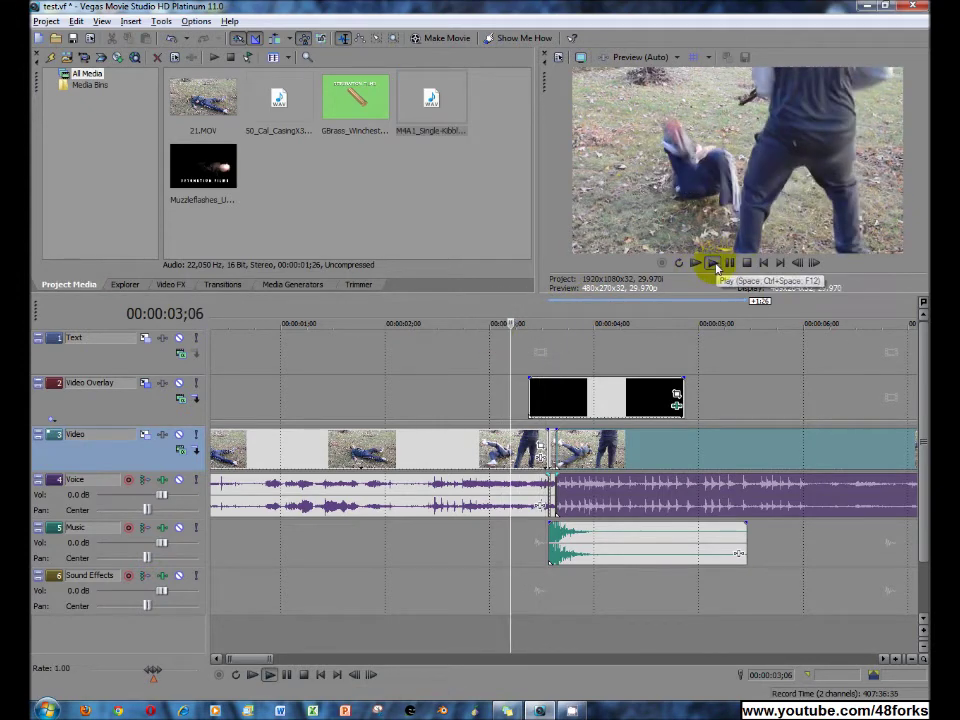
click(730, 264)
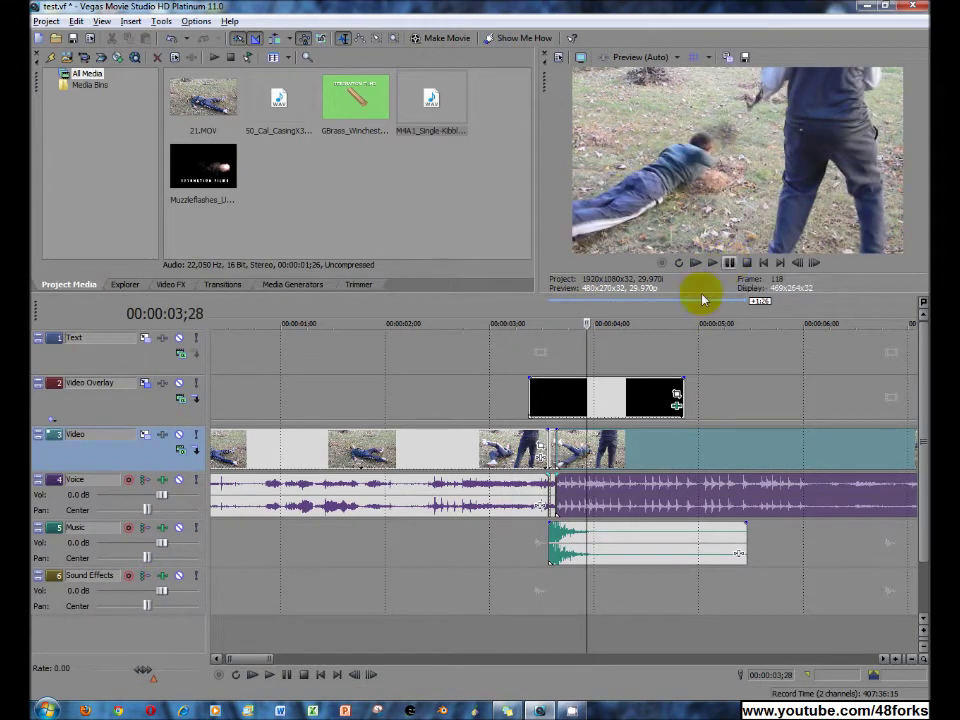
click(563, 321)
click(467, 321)
click(467, 321)
click(505, 327)
Step: Place the 50_Cal_CasingX3 shell casing sound on the Sound Effects track, starting at about 00:00:04;08
click(561, 326)
click(435, 100)
mouse_move(278, 120)
mouse_down()
mouse_move(266, 96)
mouse_move(570, 540)
mouse_move(607, 590)
mouse_move(629, 590)
mouse_up()
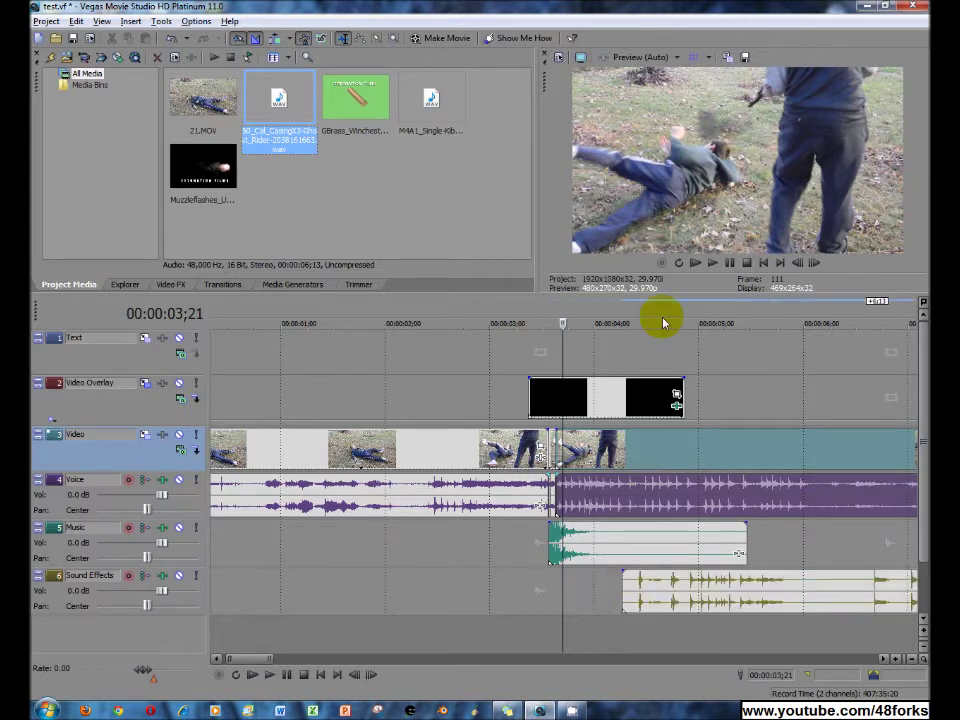
Step: Split the shell casing sound at about 00:00:06;01 and delete the part after the cut
click(711, 263)
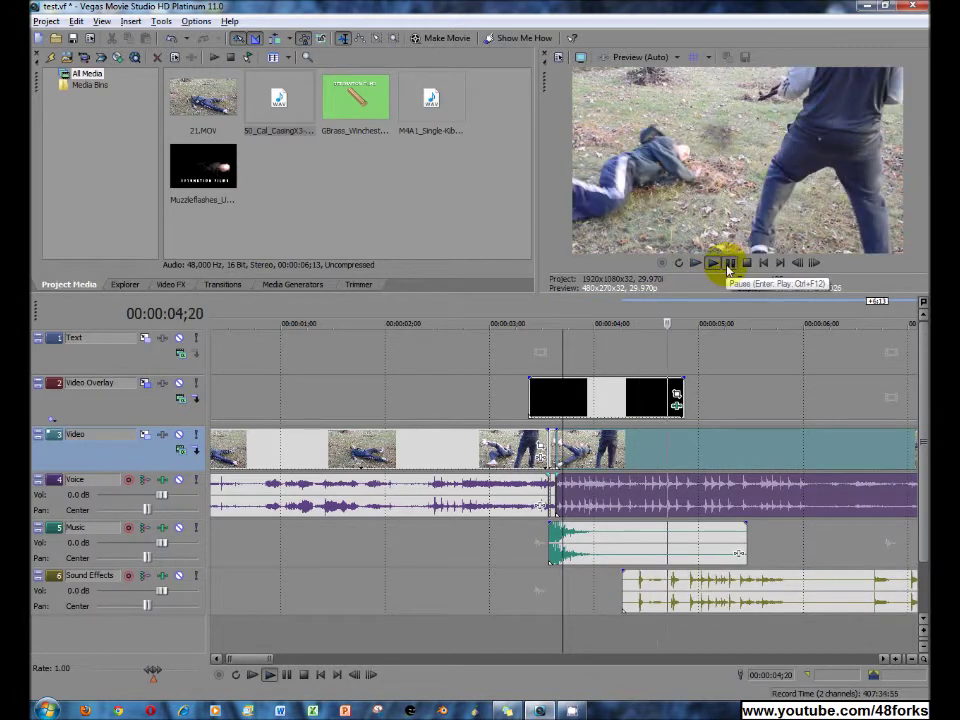
click(729, 263)
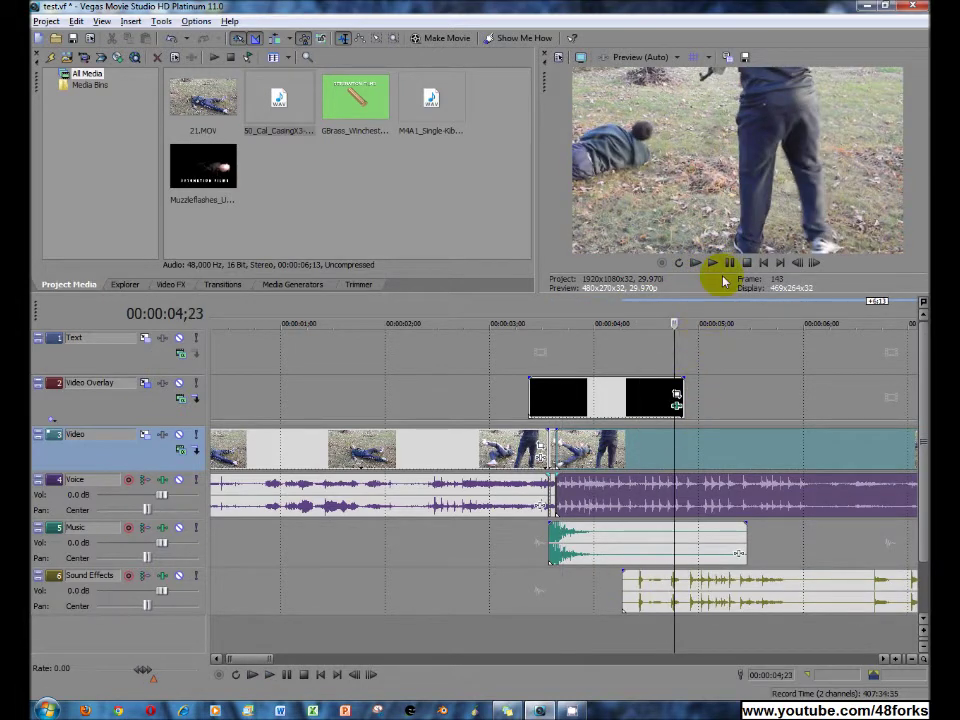
drag(673, 336, 799, 344)
click(803, 576)
click(75, 20)
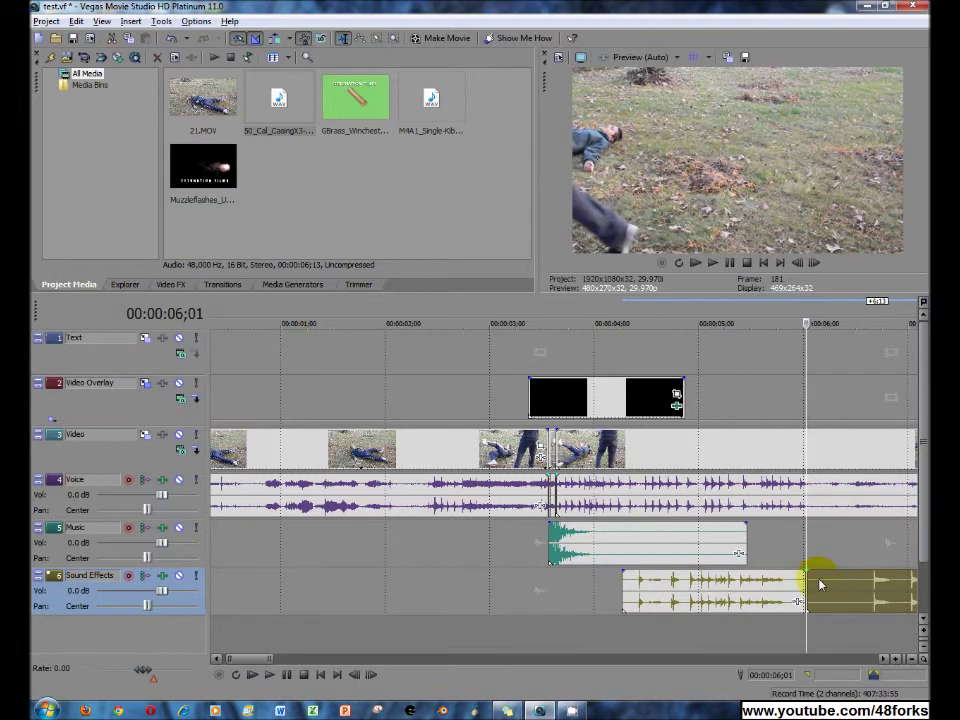
key(Delete)
Step: Insert a new video track below the Text track and place GBrass_Winchestera.mov on it, starting at about 00:00:03;27
drag(806, 333, 523, 326)
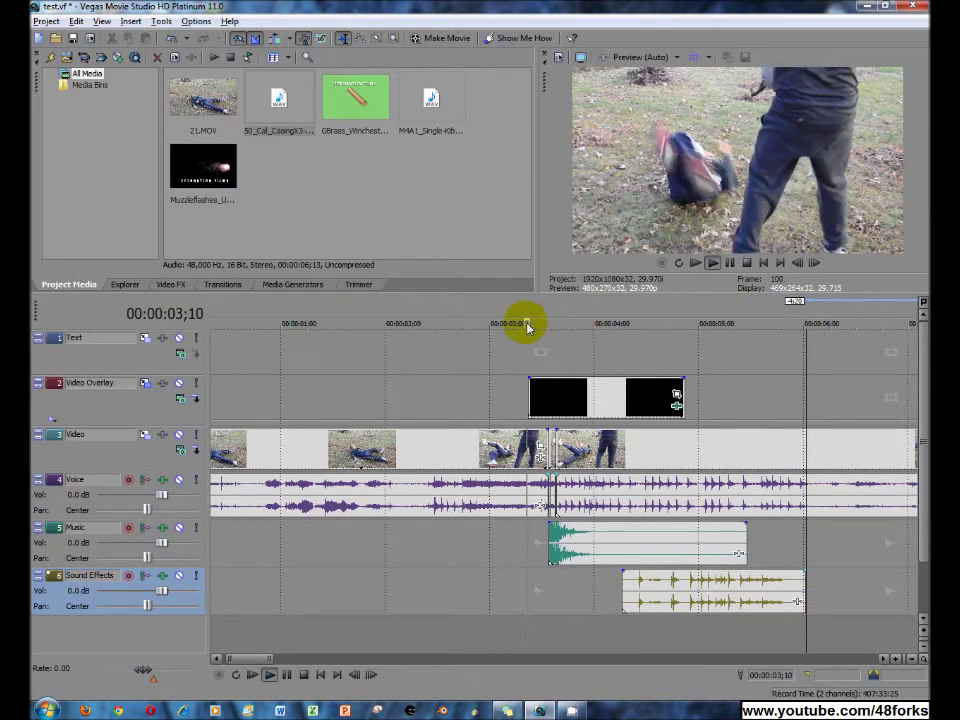
click(371, 129)
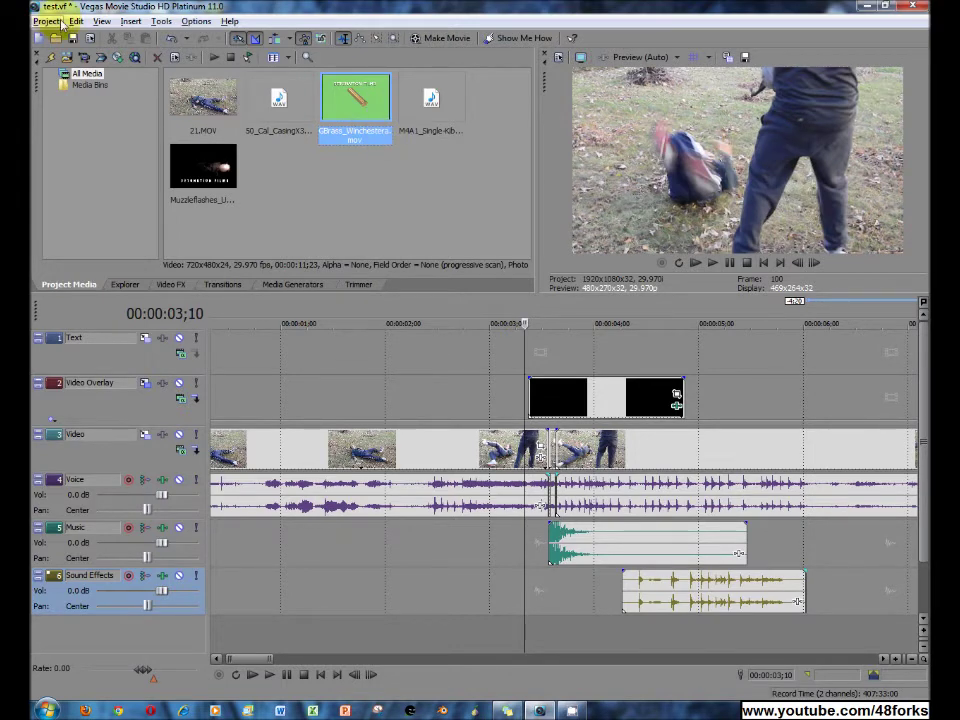
click(131, 21)
click(148, 88)
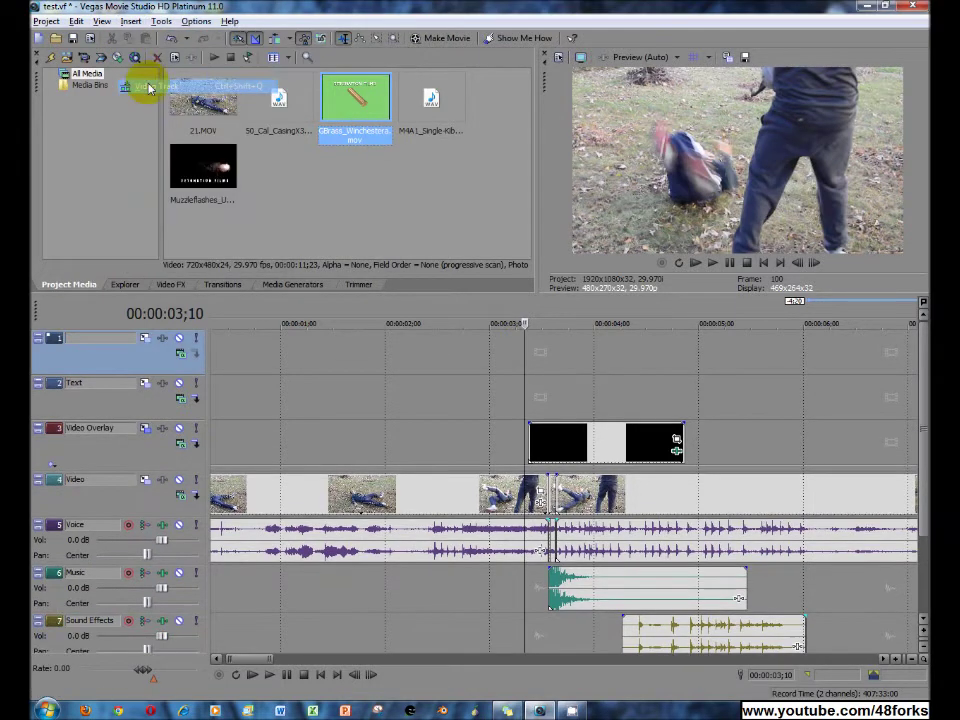
drag(150, 349, 144, 403)
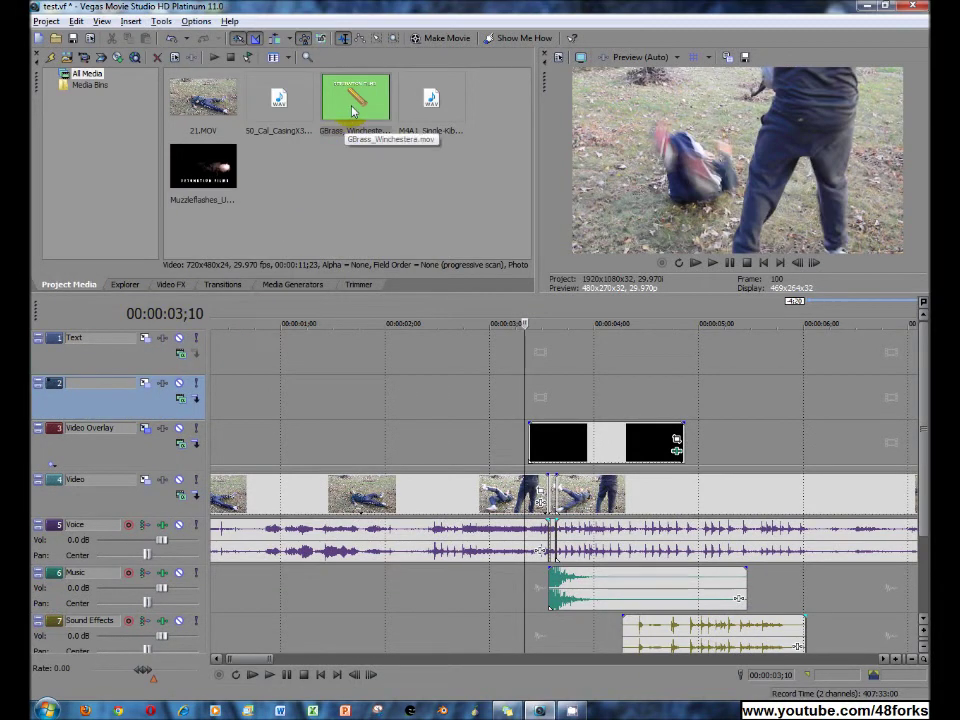
drag(352, 112, 533, 415)
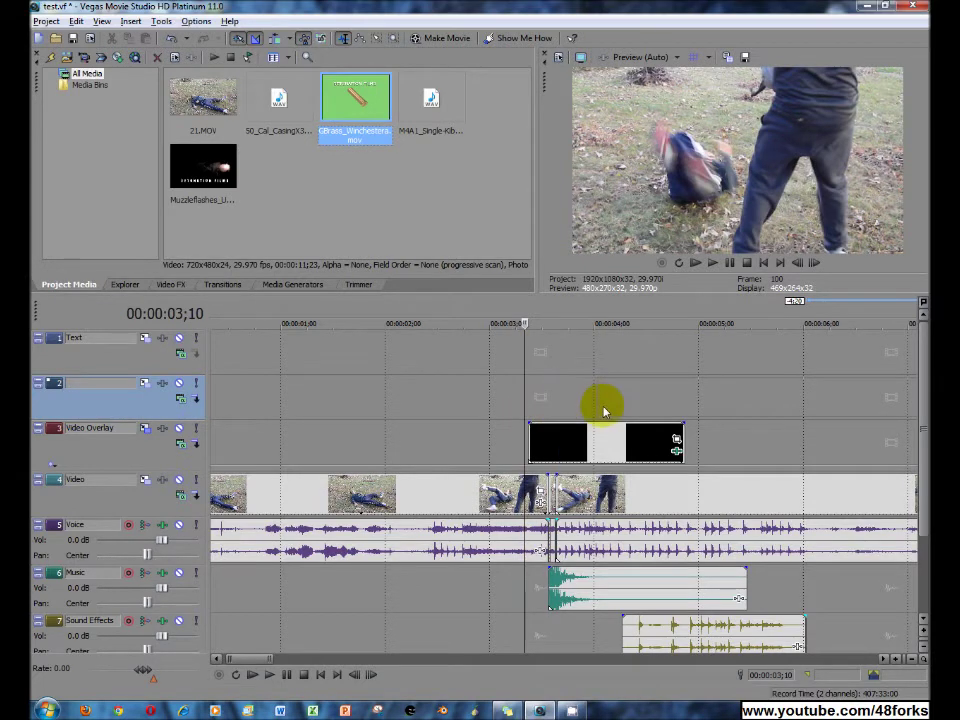
drag(591, 411, 596, 401)
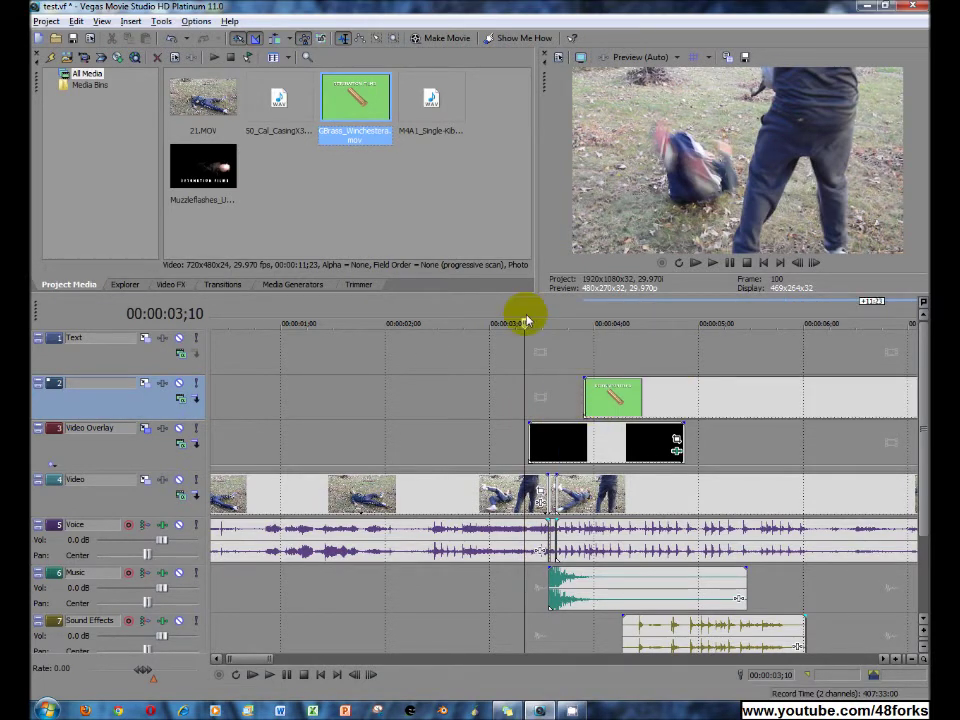
Step: Step back frame by frame through the shell casing clip to about 00:00:04;05 to find where its opening title ends
key(space)
key(space)
drag(675, 321, 673, 324)
key(Left)
key(Left)
key(Left)
key(Left)
key(Left)
key(Left)
key(Left)
key(Left)
key(Left)
key(Left)
key(Left)
key(Left)
key(Left)
key(Left)
key(Left)
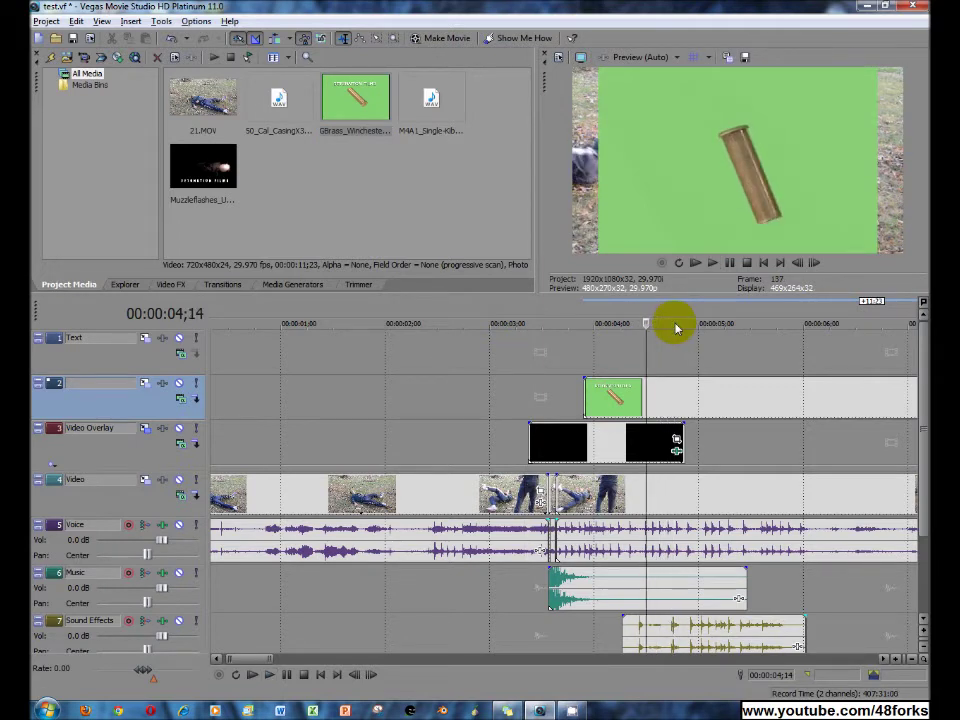
key(Left)
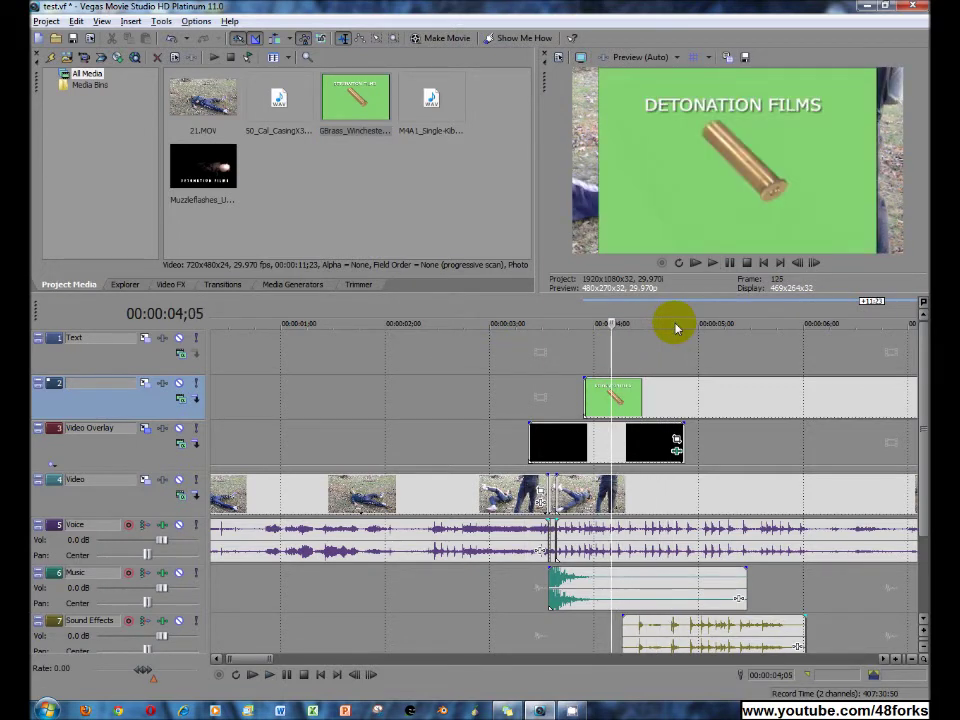
Step: Split the shell casing clip at 00:00:04;08 and 00:00:04;11, and delete the portion after the second cut
key(Right)
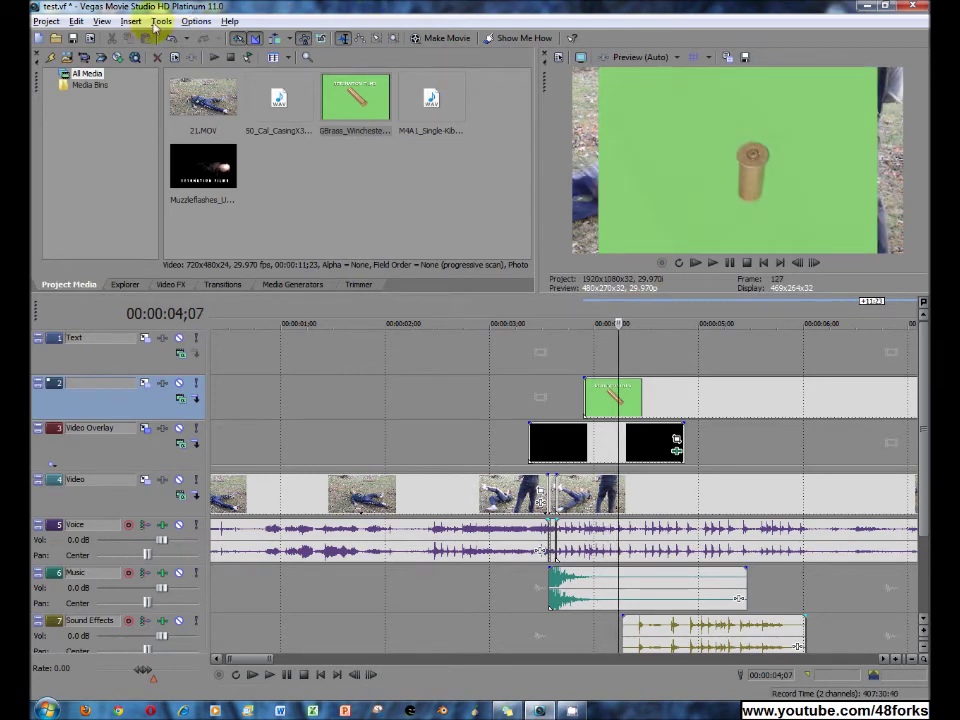
click(621, 395)
click(76, 21)
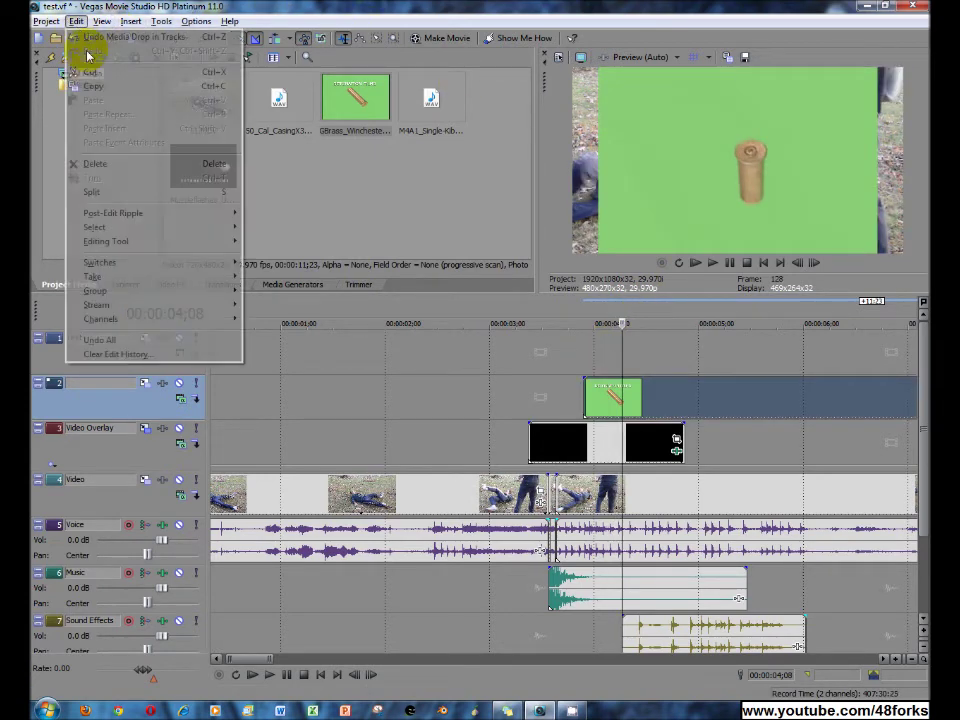
click(529, 349)
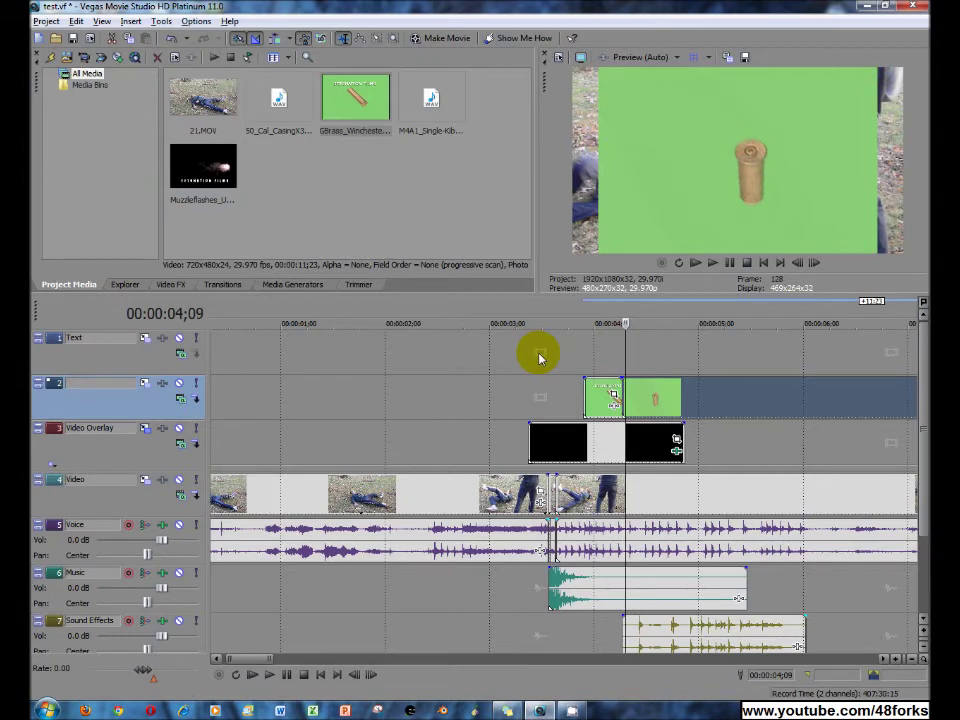
key(Right)
key(Right)
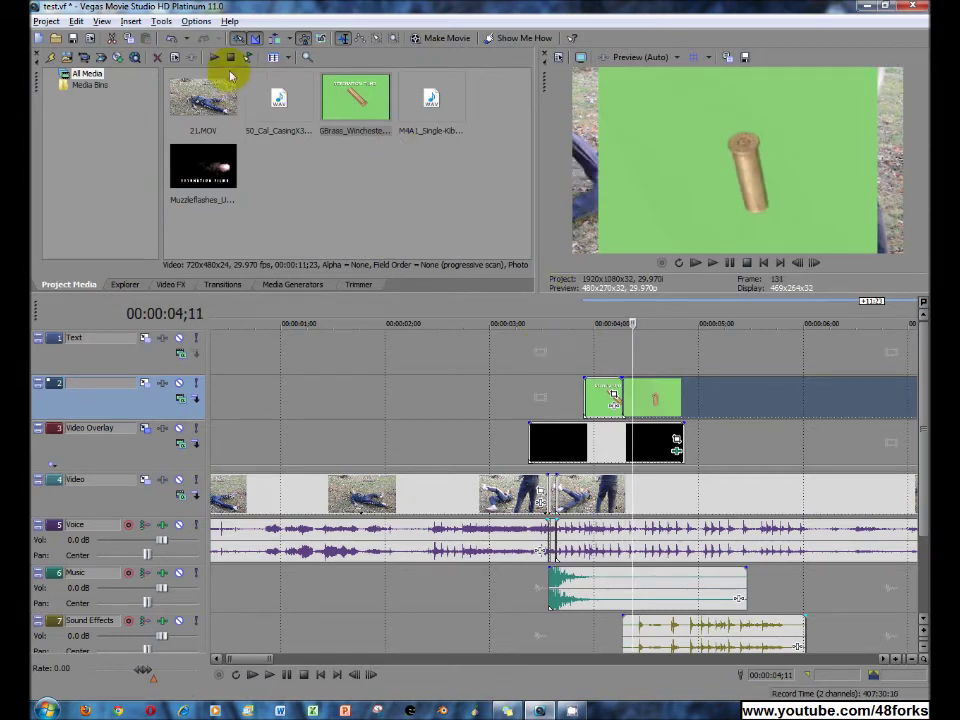
click(76, 21)
click(94, 193)
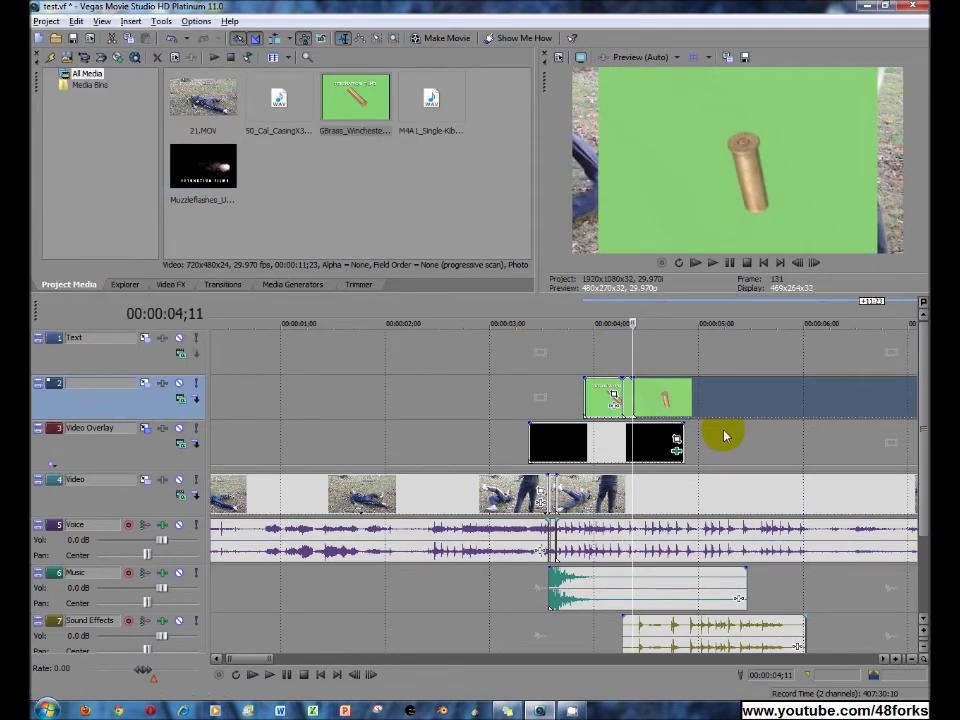
key(Delete)
Step: Delete the casing clip's opening title segment and move the remaining short segment to start at about 00:00:03;27
click(594, 387)
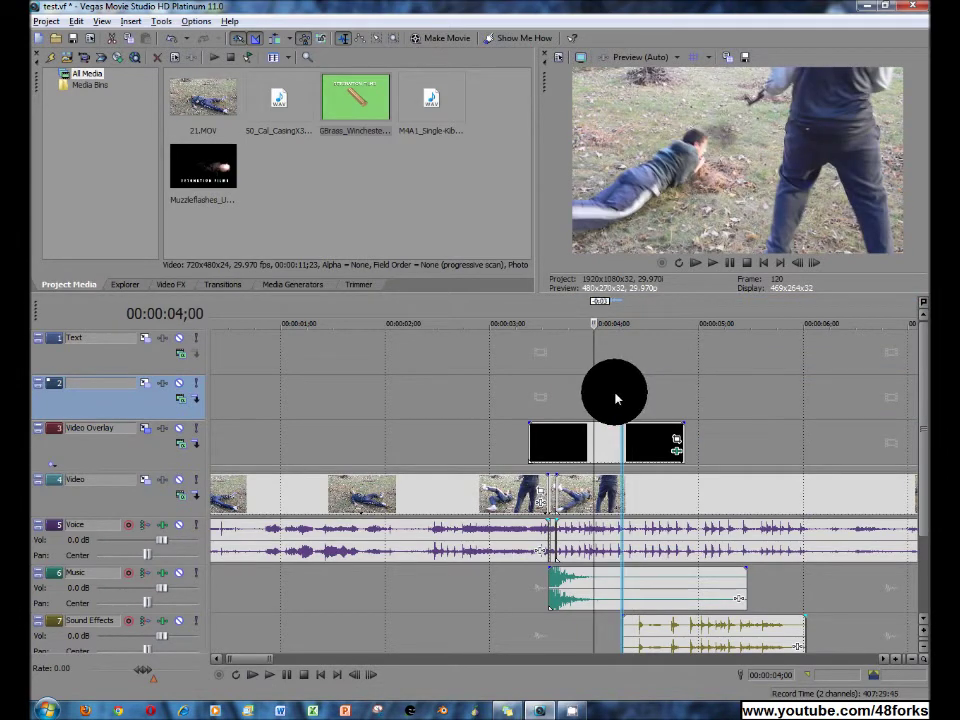
drag(611, 397, 591, 399)
click(585, 324)
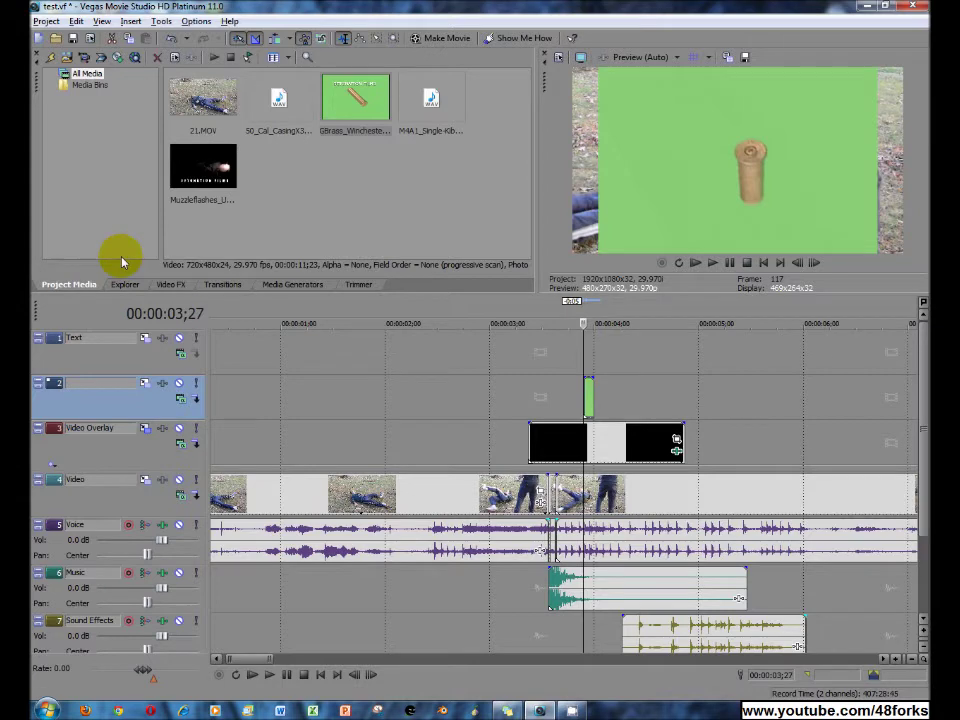
Step: Apply the Chroma Keyer effect with the Pure Green Screen preset to the short shell casing clip
click(178, 285)
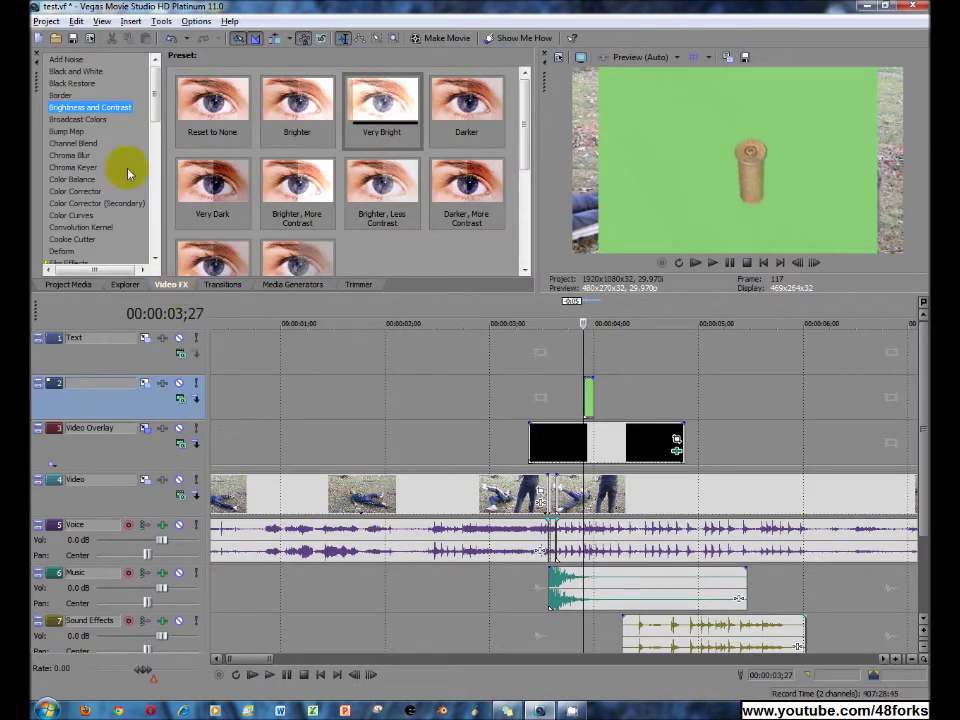
click(72, 167)
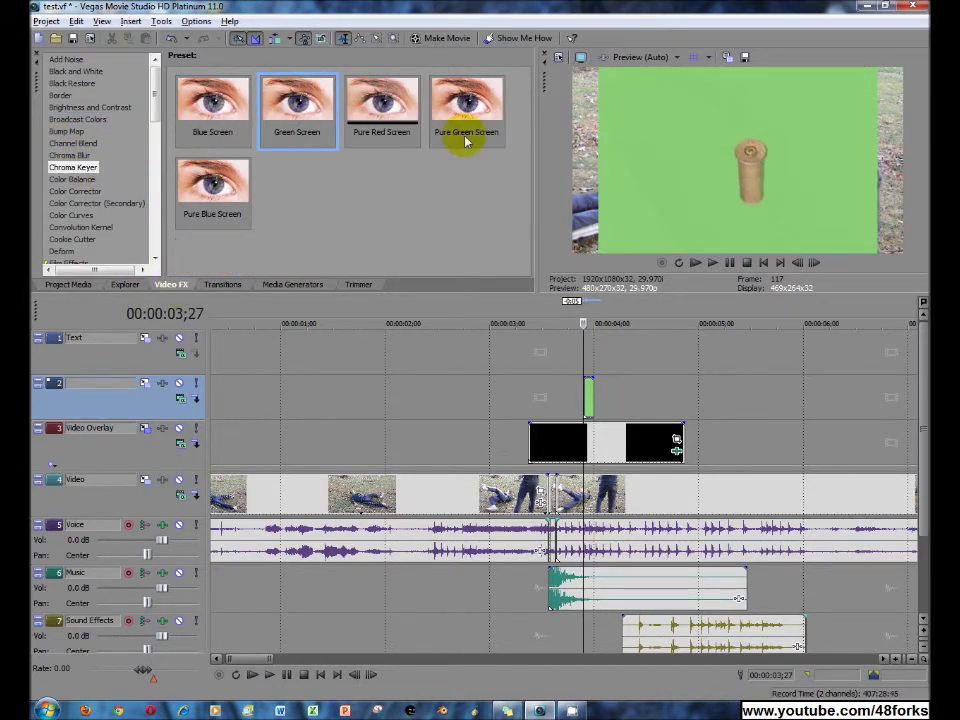
drag(474, 119, 588, 405)
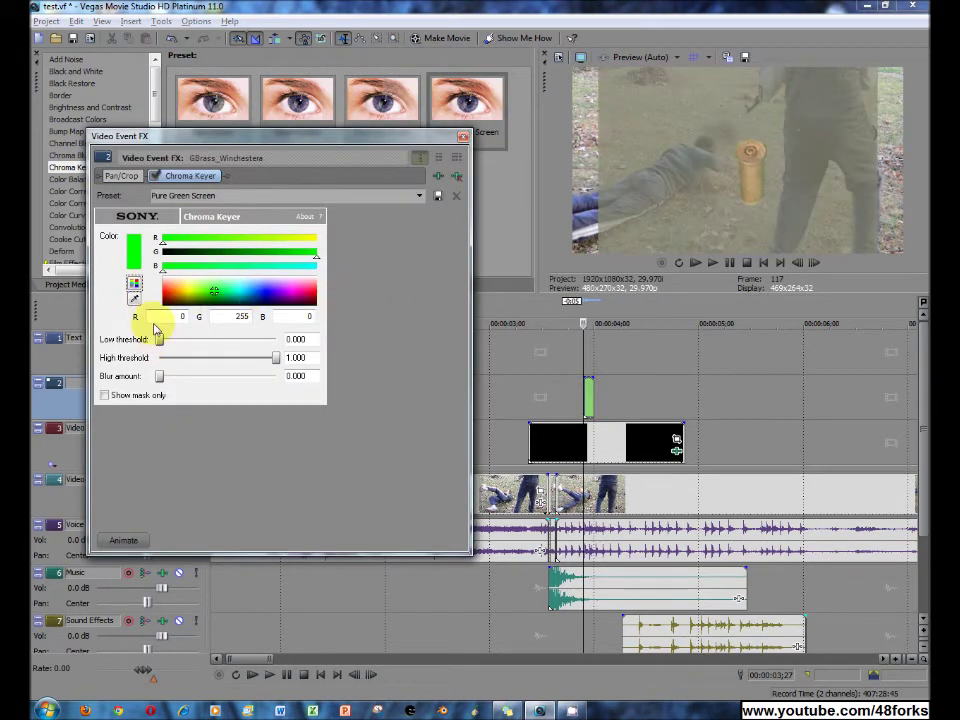
Step: Key out the casing clip's background by lowering the high threshold to 0.000, sampling the key colour from the preview, and adjusting the low threshold
drag(160, 342, 129, 354)
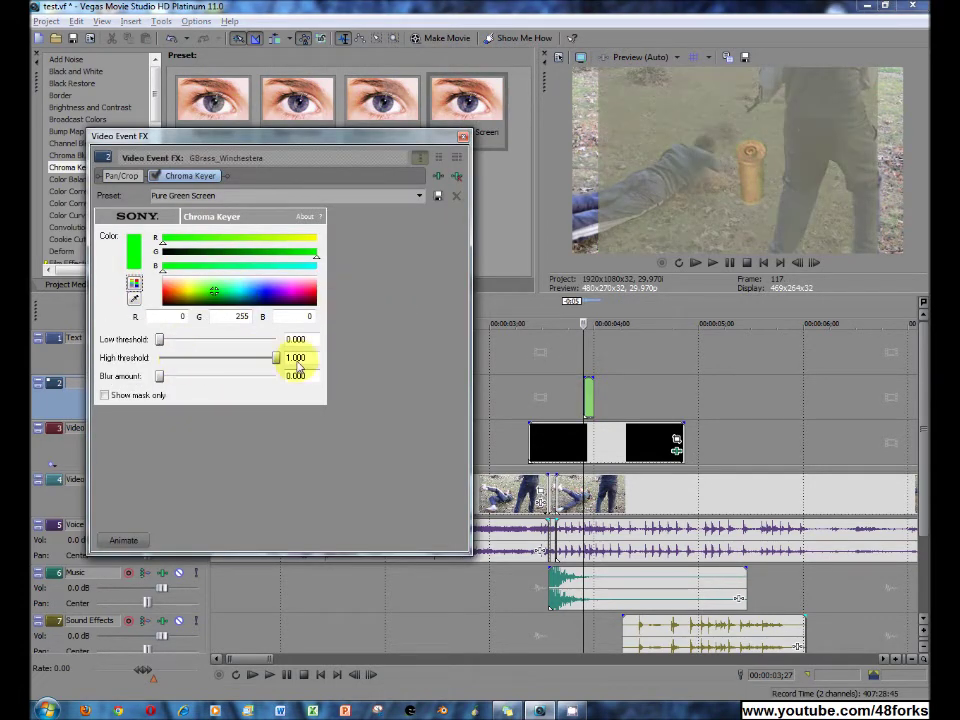
drag(278, 365, 160, 358)
click(134, 299)
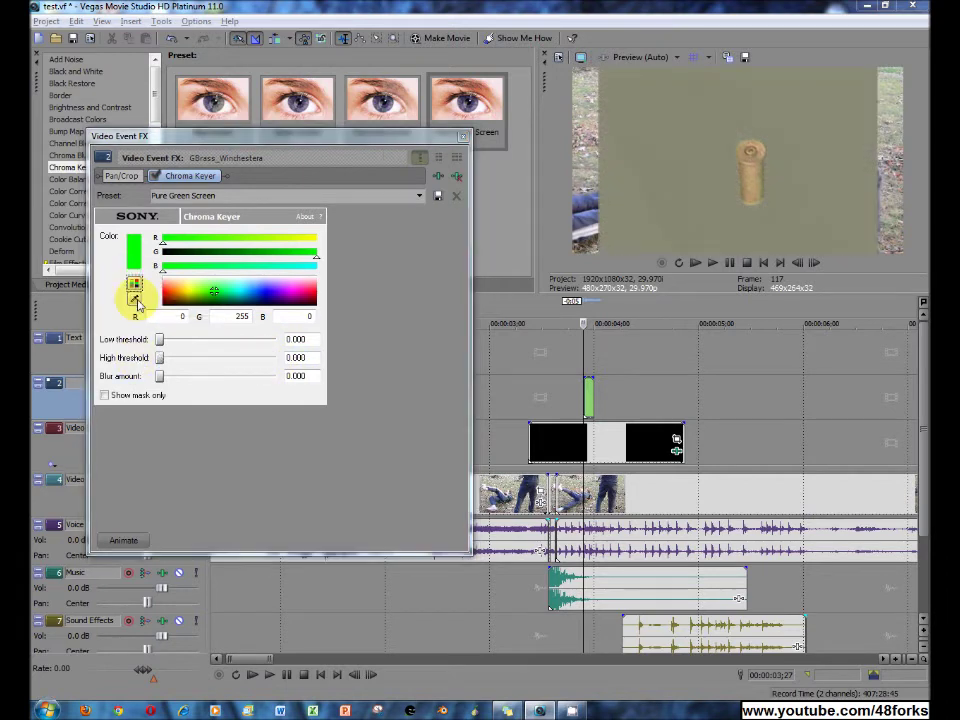
drag(690, 99, 566, 180)
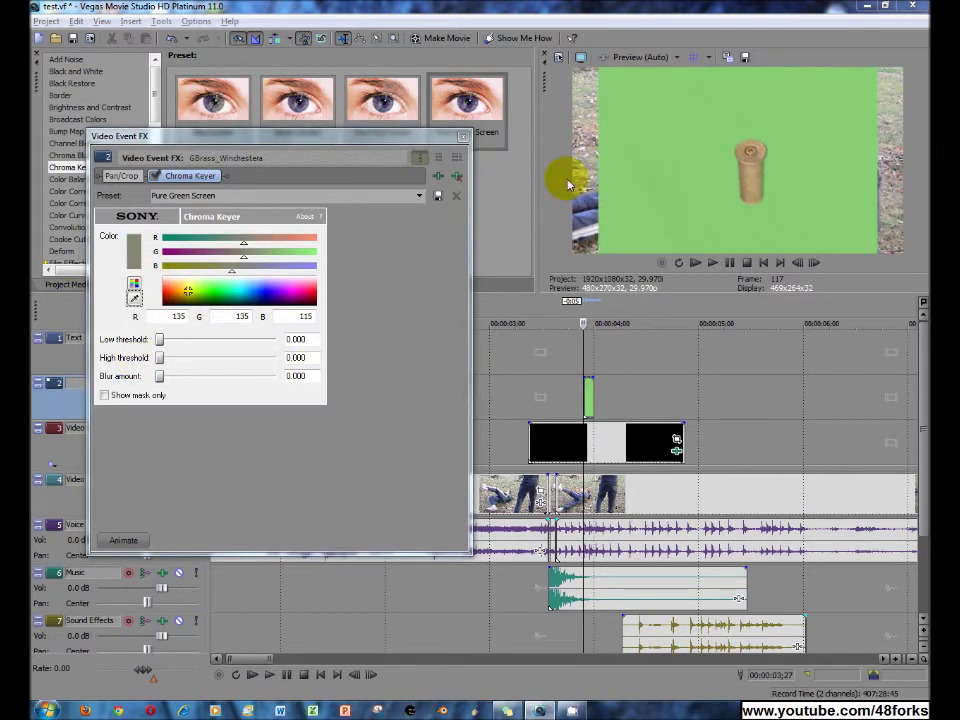
drag(161, 341, 196, 370)
click(463, 134)
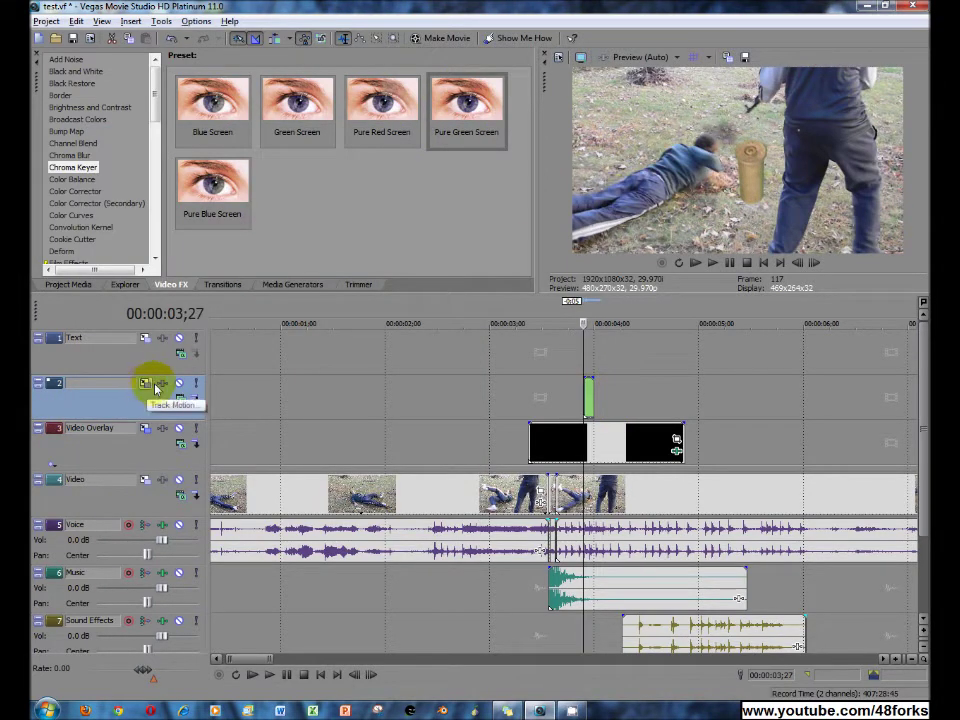
Step: Move the casing clip to about 00:00:03;22 and the shell casing sound to start at about 00:00:04;00
key(Left)
key(Left)
key(Left)
key(Left)
key(Left)
key(Left)
key(Left)
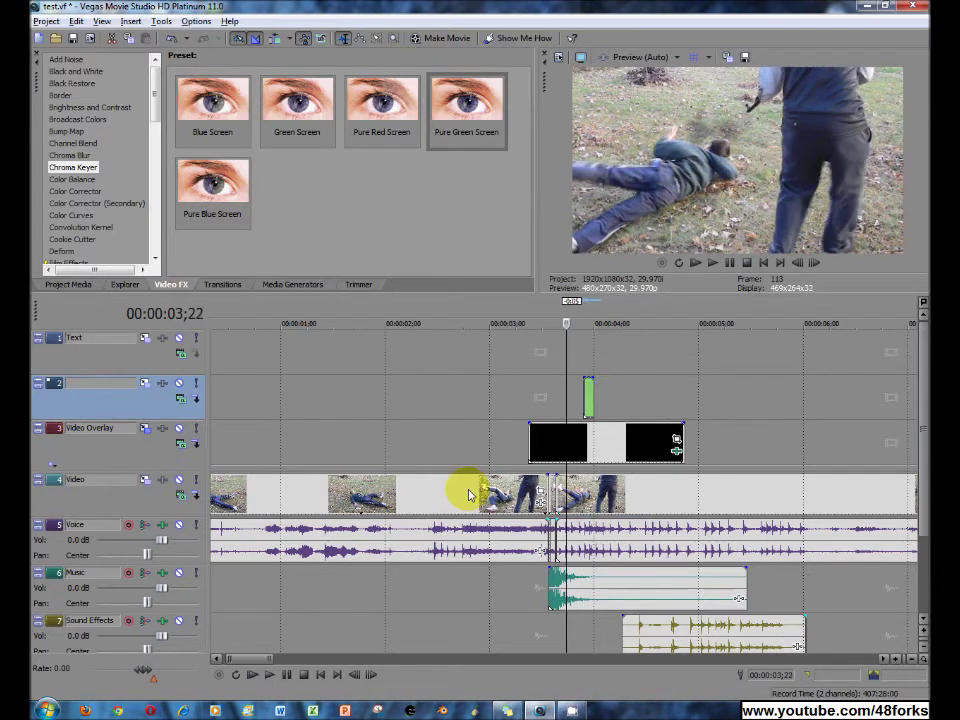
key(Left)
key(Left)
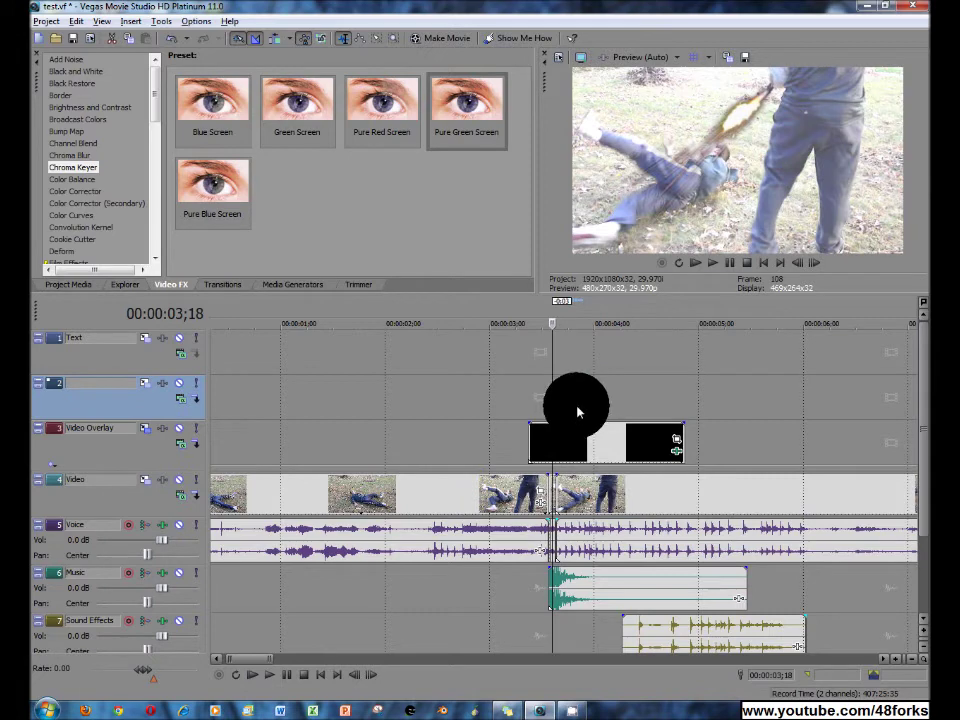
drag(670, 647, 643, 633)
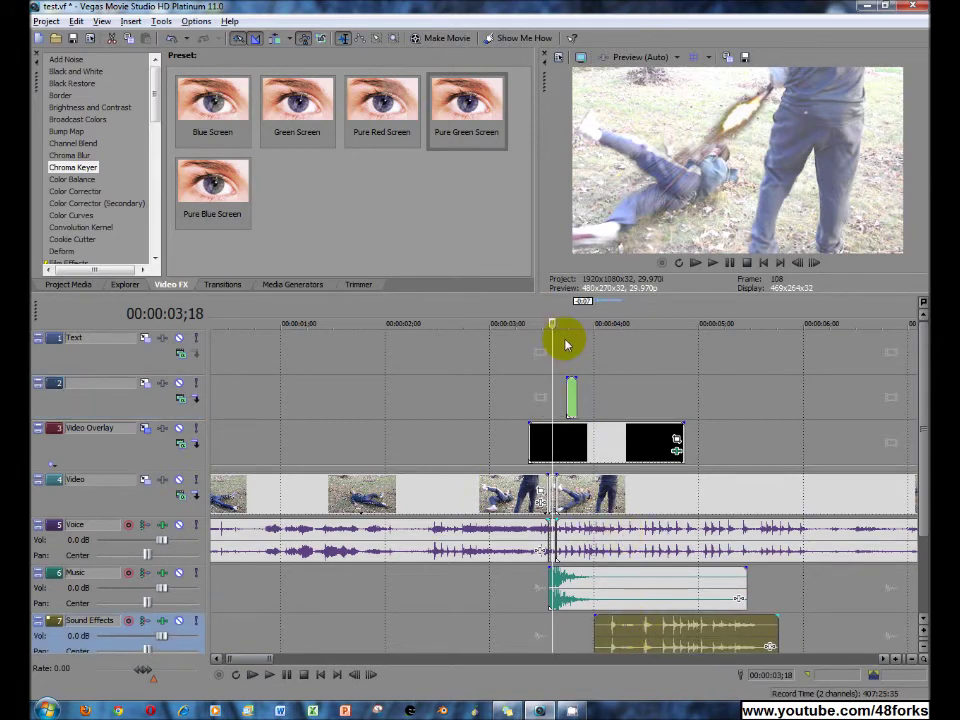
Step: Move the casing clip earlier to start right after the brightened flash frames, at about 00:00:03;19
key(Right)
key(Right)
key(Right)
key(Right)
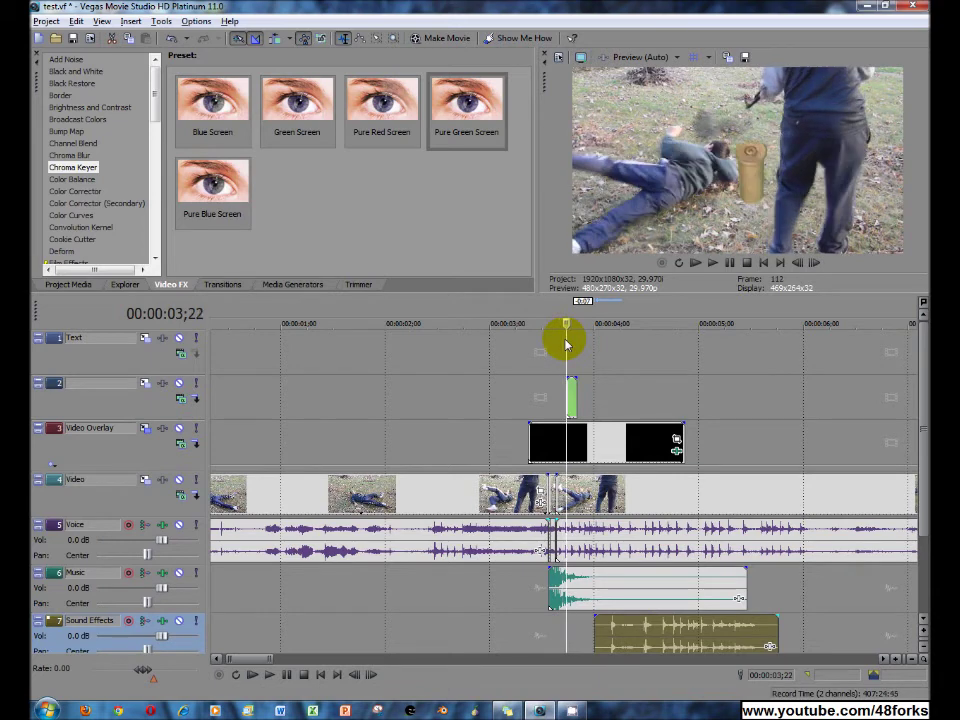
click(573, 399)
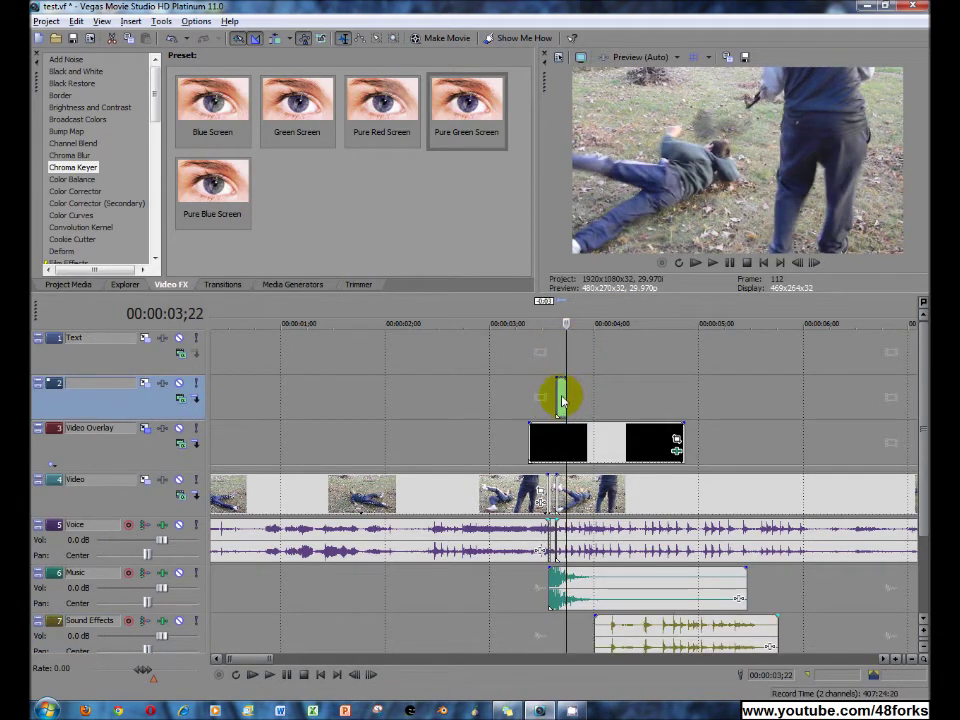
Step: Use Track Motion to shrink the casing track to 517.22 by 290.94 and position it at X -275.40, Y 210.60 near the gun
mouse_move(568, 325)
mouse_down()
mouse_move(544, 328)
mouse_move(557, 326)
mouse_up()
right_click(561, 392)
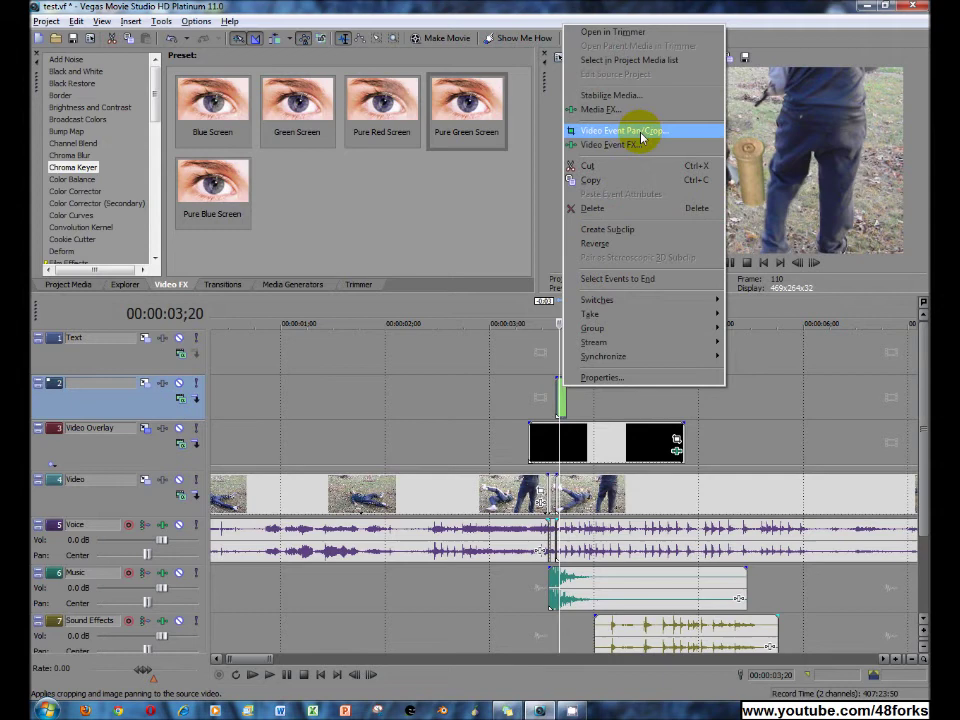
click(146, 383)
drag(362, 364, 336, 315)
drag(397, 228, 255, 270)
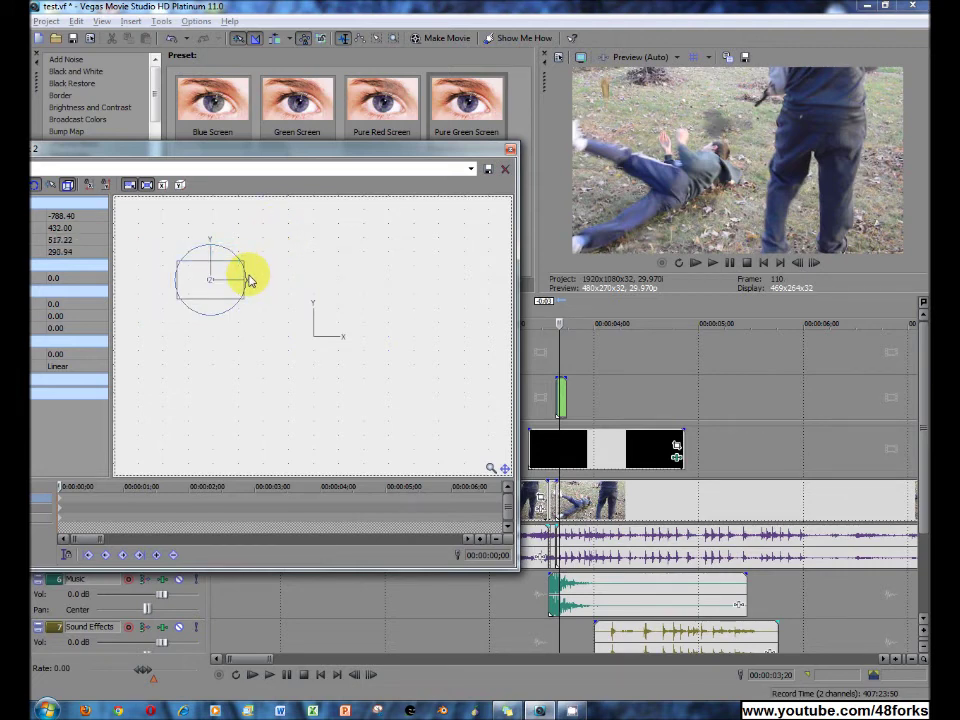
click(203, 279)
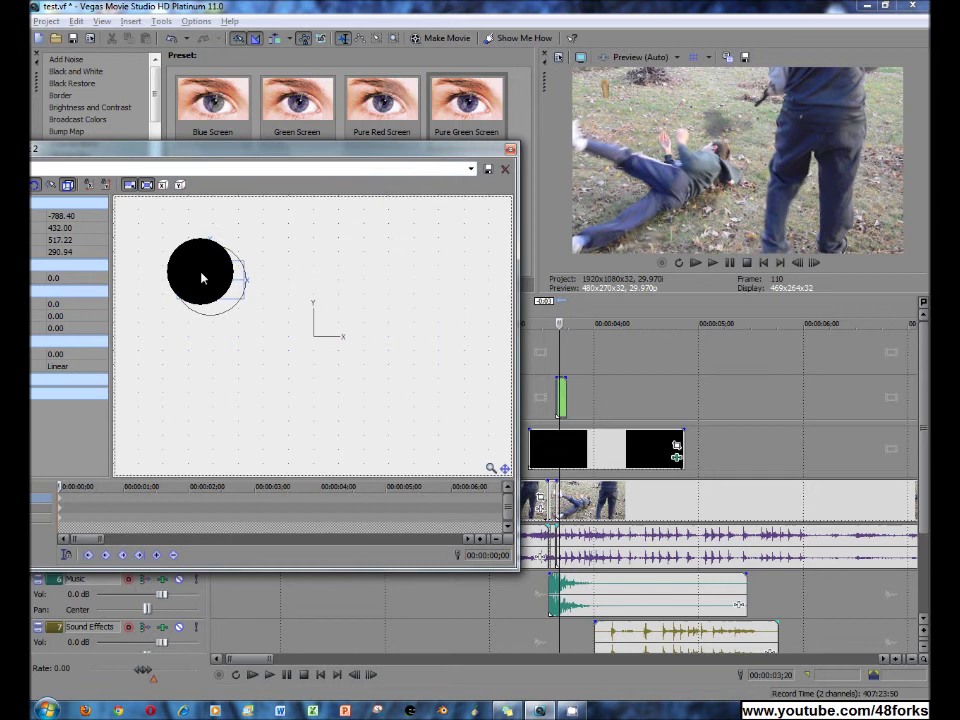
drag(196, 282, 258, 313)
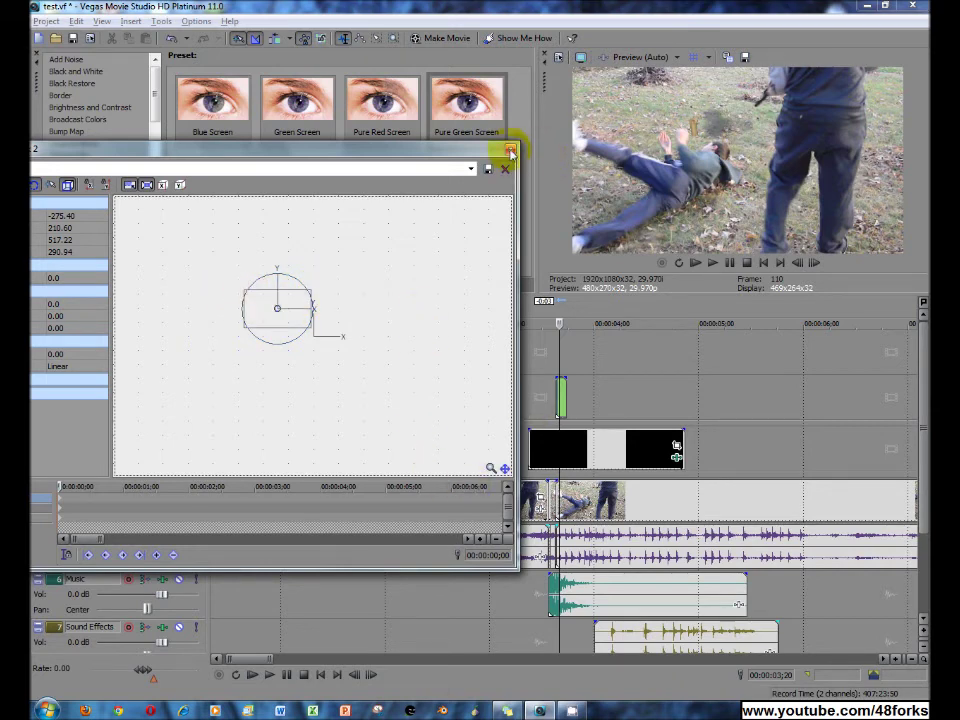
click(509, 149)
Step: Play back the gunshot from just before the muzzle flash clip to check the position of the ejected casing
drag(558, 322, 520, 324)
click(709, 264)
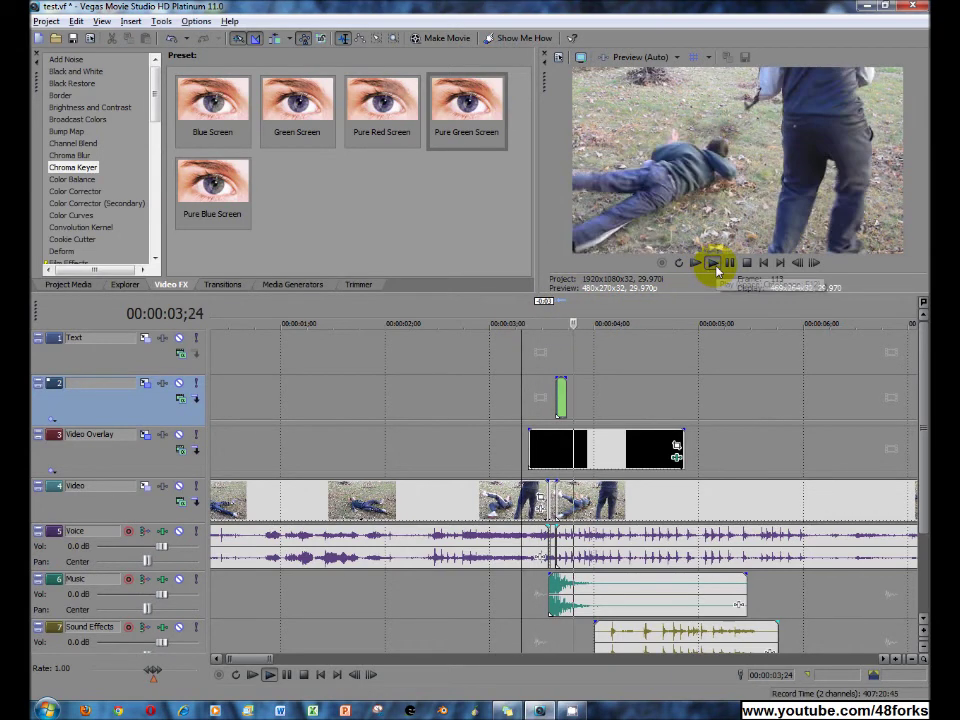
click(729, 264)
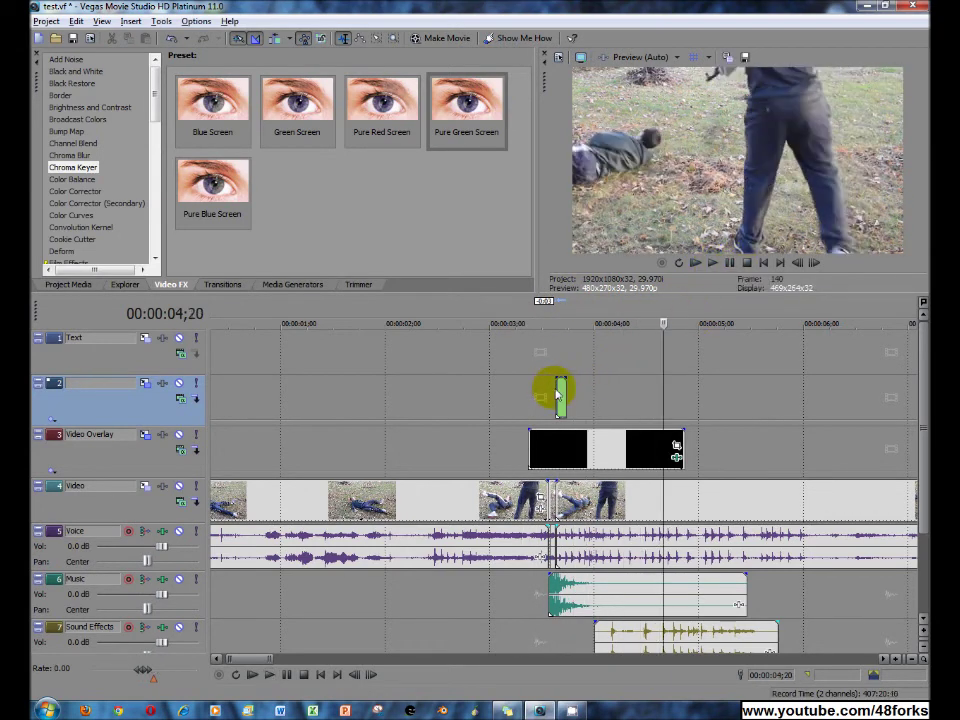
Step: Trim one frame off the end of the casing clip so it ends at about 00:00:03;21
click(558, 396)
click(563, 397)
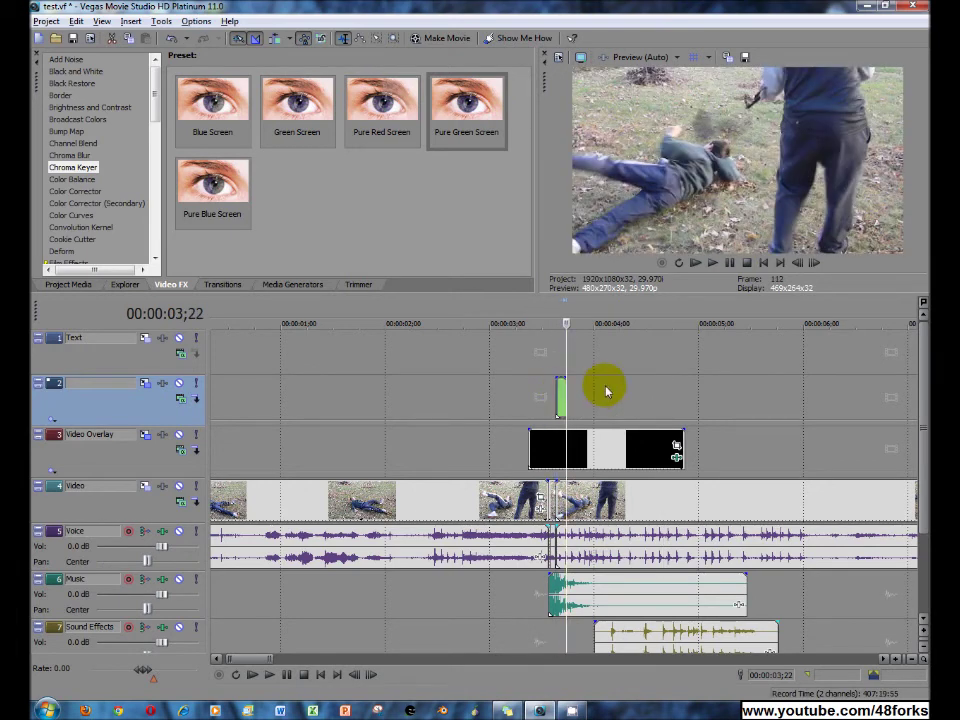
click(895, 660)
click(895, 660)
click(895, 660)
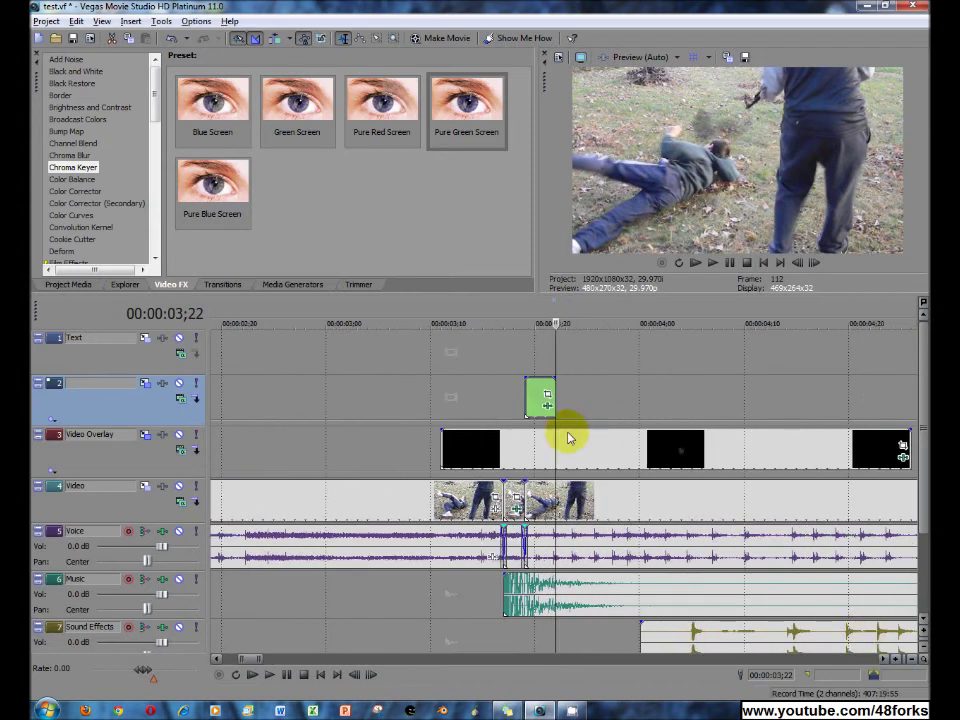
mouse_move(555, 385)
mouse_down()
mouse_move(540, 392)
mouse_move(546, 385)
mouse_up()
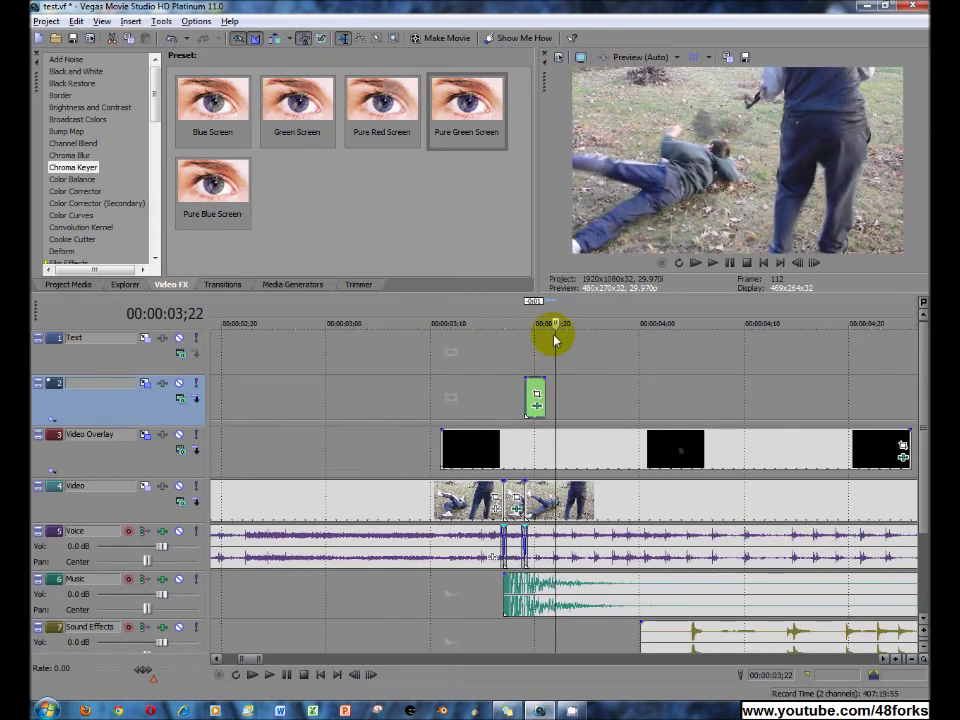
Step: Replay the gunshot sequence to check the shortened casing clip against the flash and sounds
mouse_move(548, 333)
mouse_down()
mouse_move(536, 321)
mouse_move(508, 321)
mouse_move(533, 323)
mouse_up()
click(710, 268)
click(715, 266)
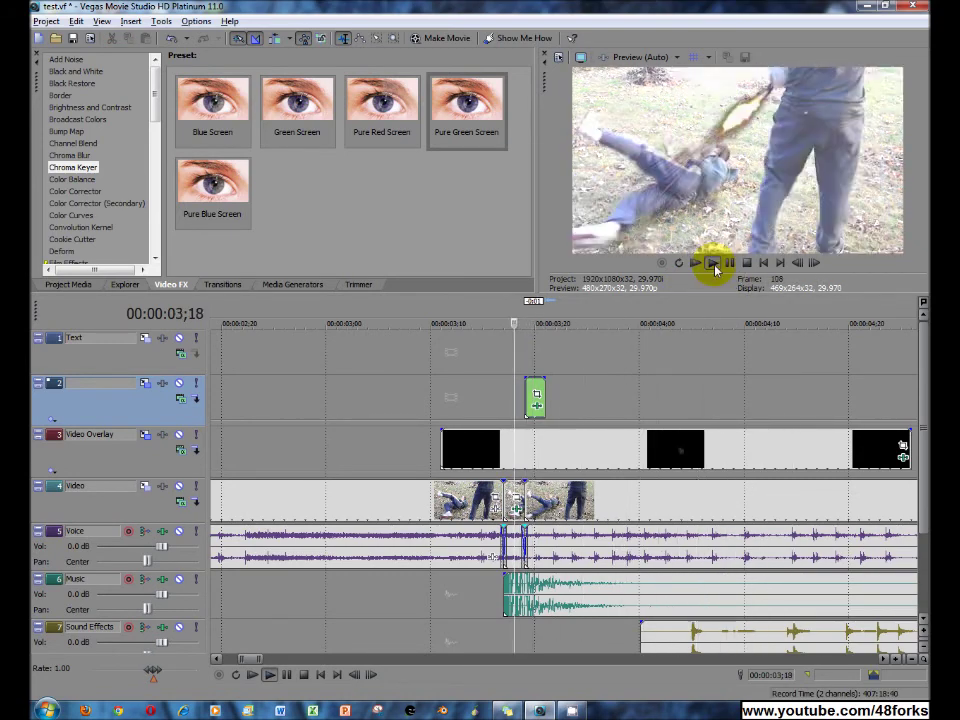
click(729, 262)
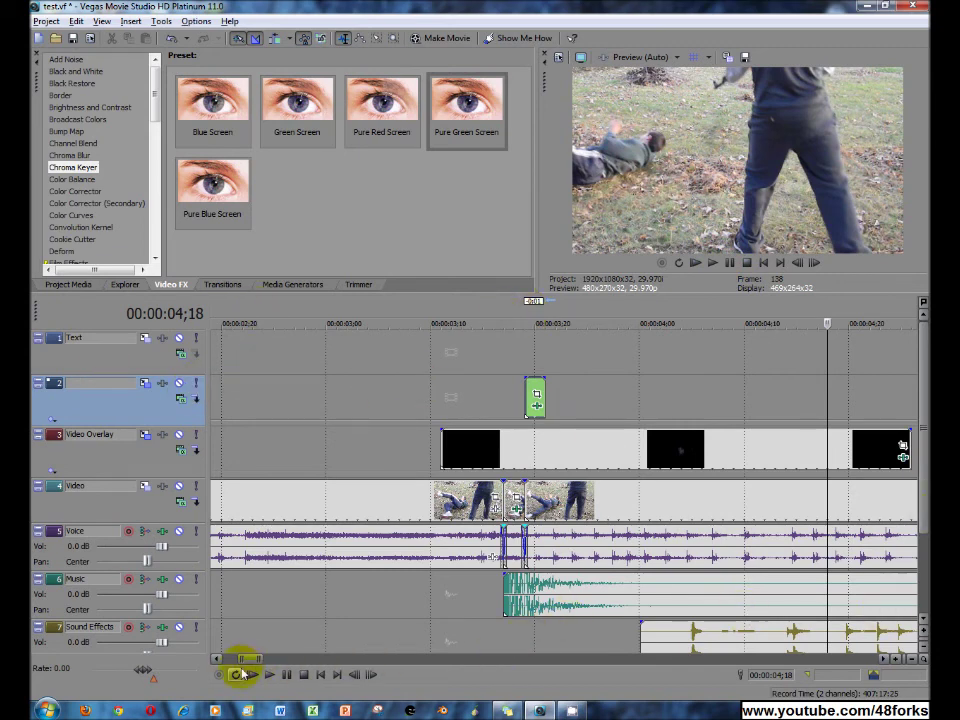
Step: Return to the timeline's beginning, show the project media, and open the Render As settings
drag(248, 662, 223, 658)
click(68, 284)
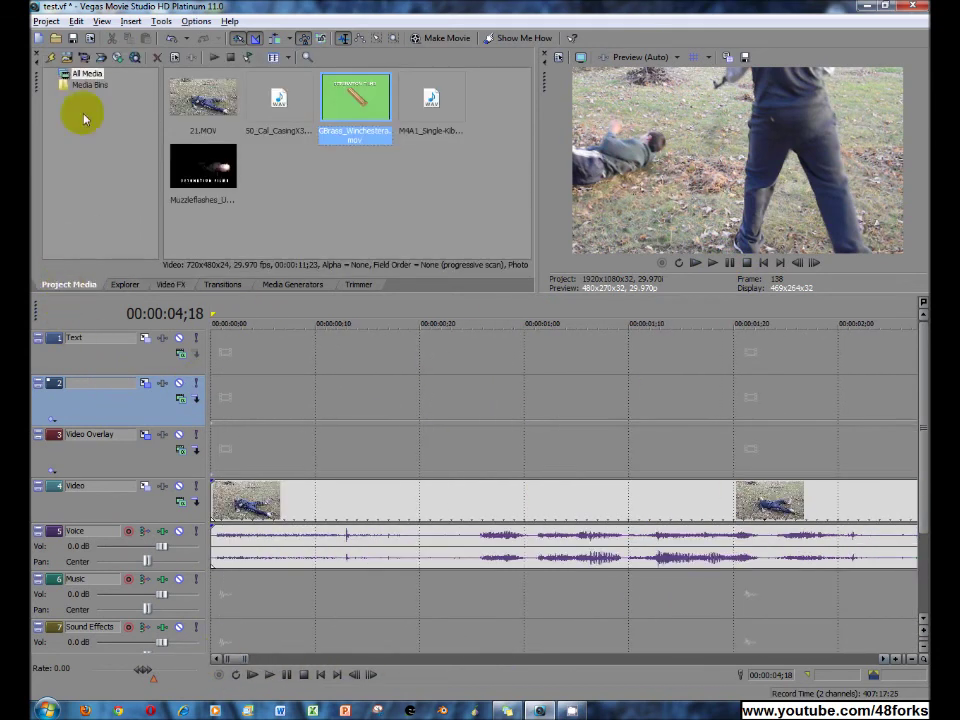
click(58, 24)
key(Escape)
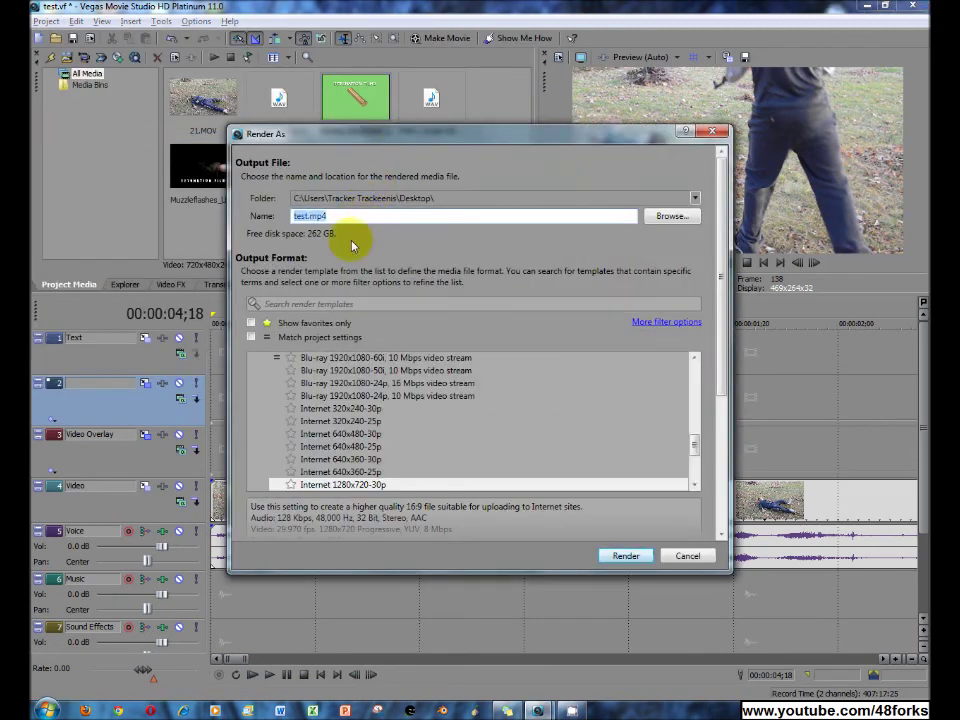
Step: Examine the available render templates, output file settings, and the render and metadata options in Render As
drag(696, 450, 694, 439)
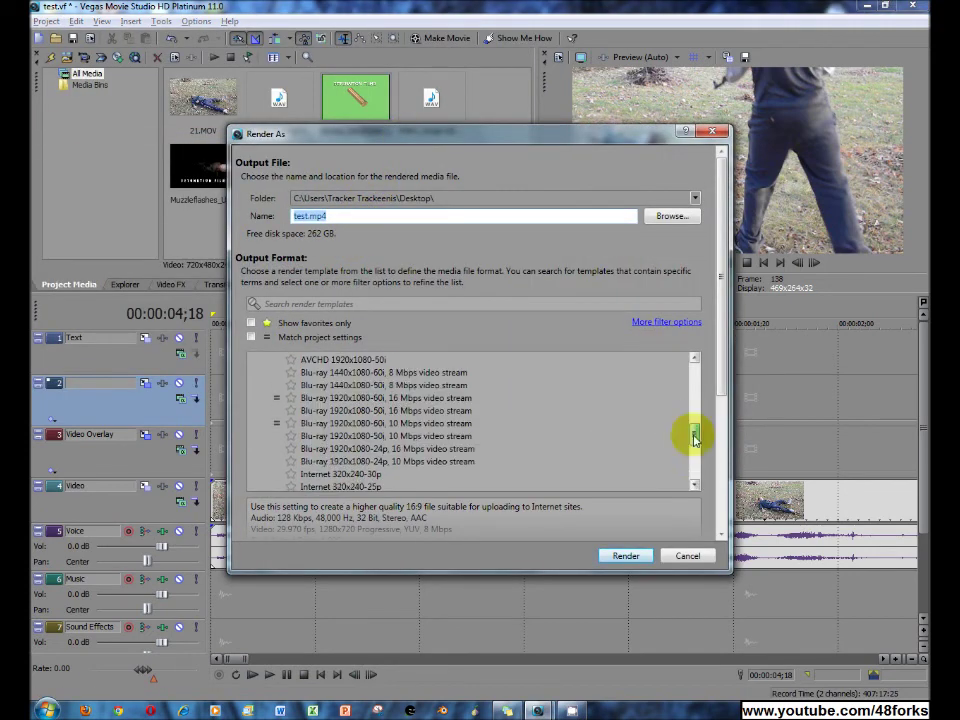
mouse_move(386, 143)
mouse_down()
mouse_move(306, 17)
mouse_move(375, 188)
mouse_move(382, 161)
mouse_up()
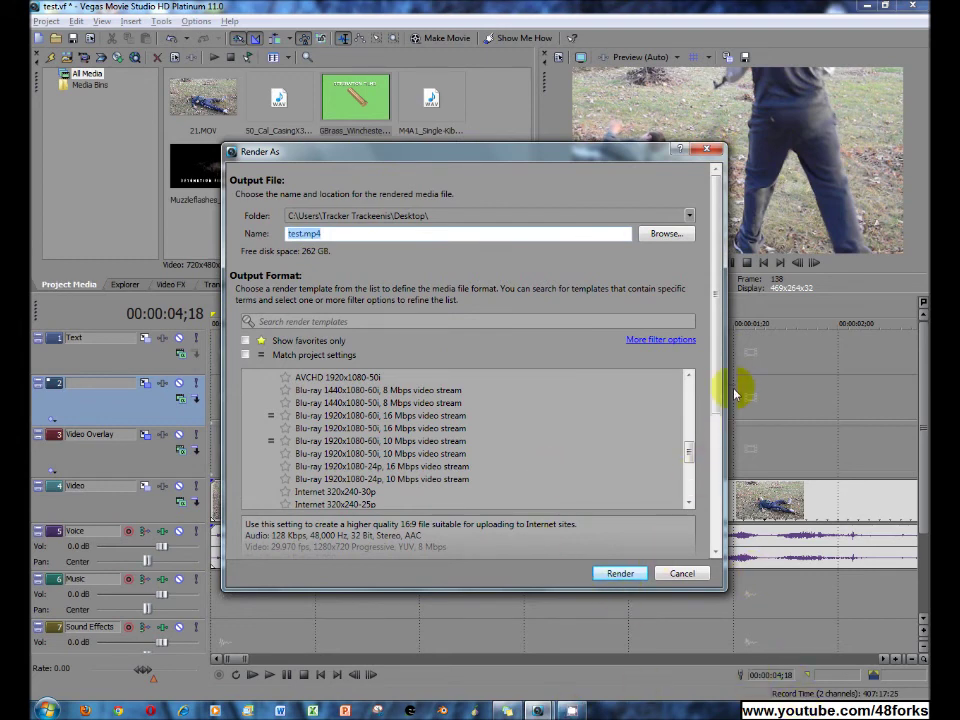
drag(717, 365, 677, 321)
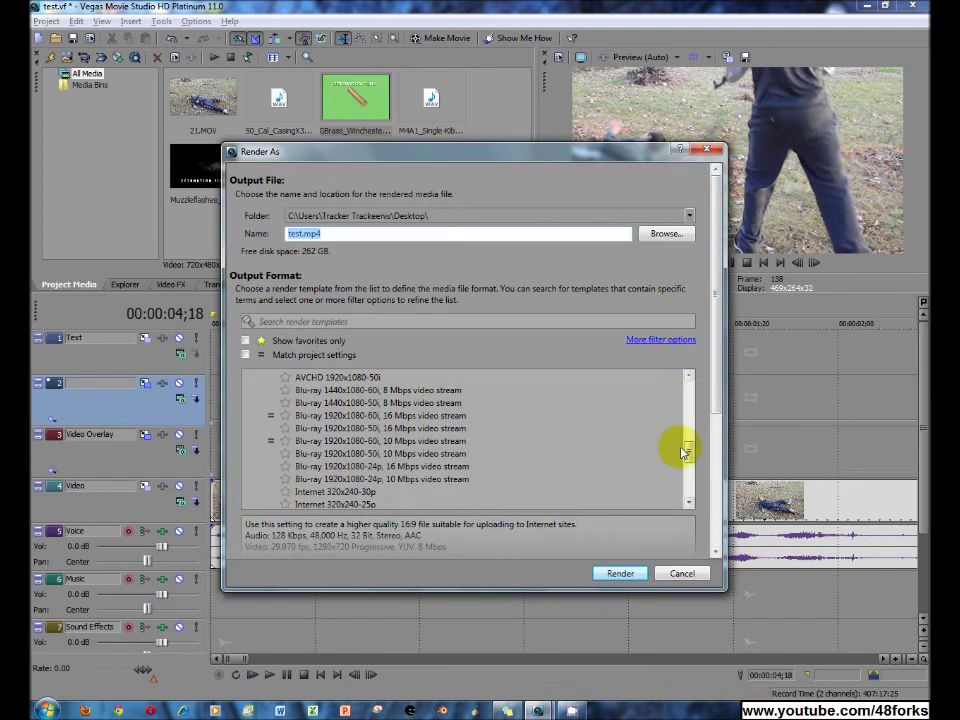
drag(690, 462, 688, 454)
drag(715, 382, 726, 513)
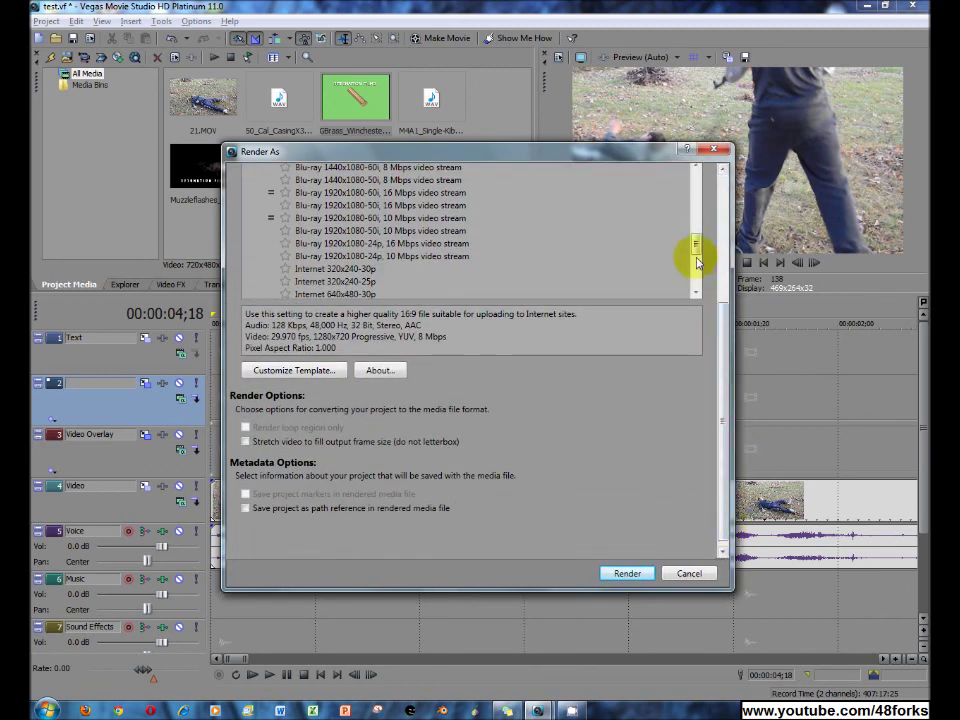
drag(729, 375, 724, 171)
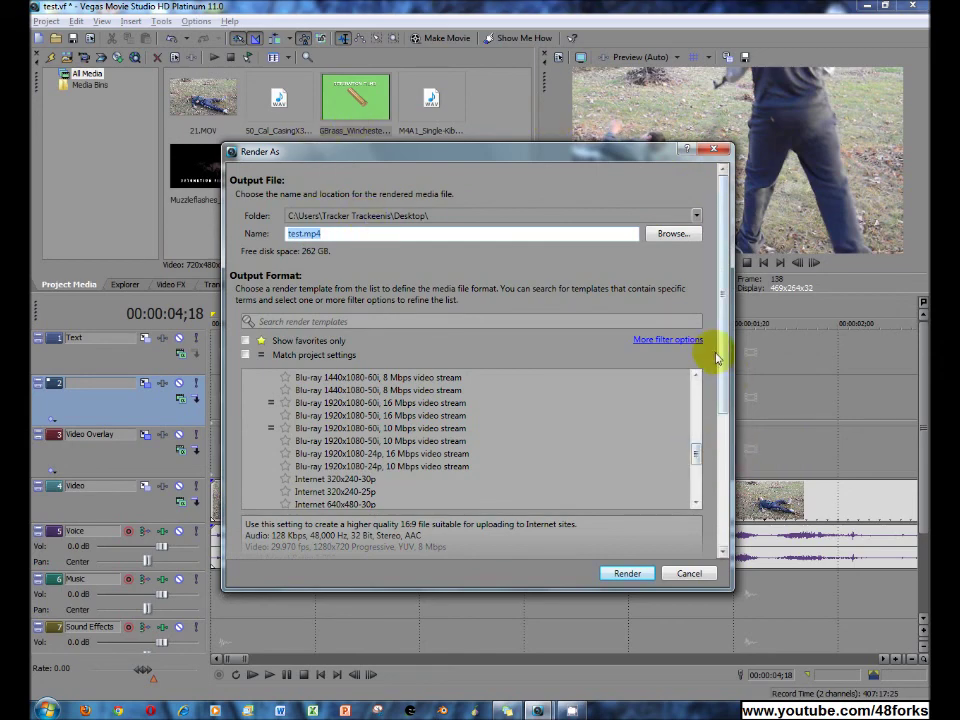
drag(718, 326, 743, 318)
right_click(805, 698)
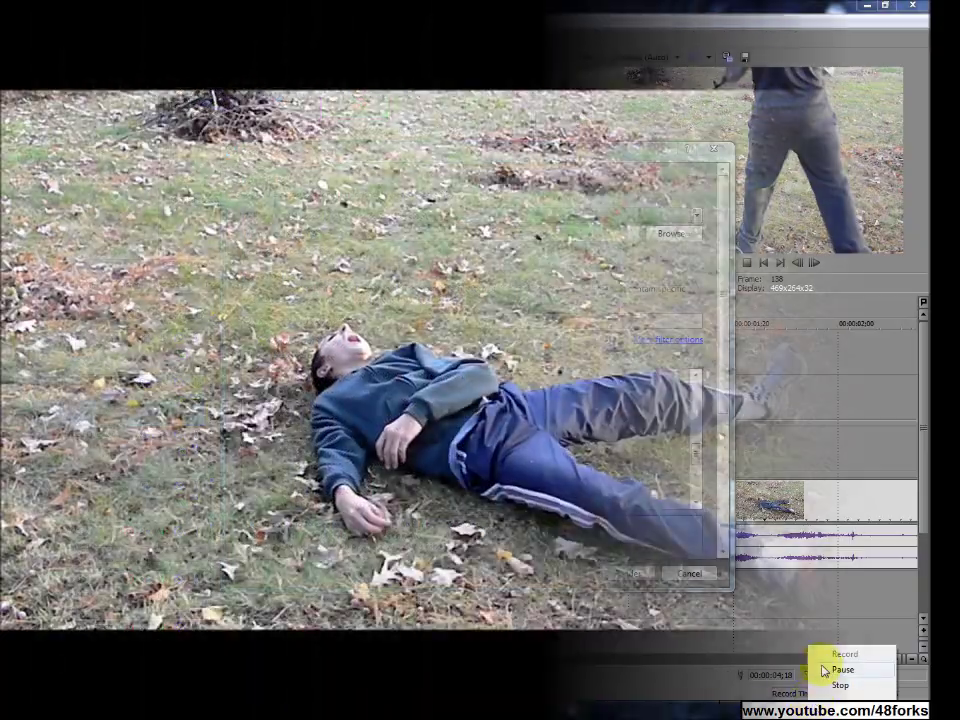